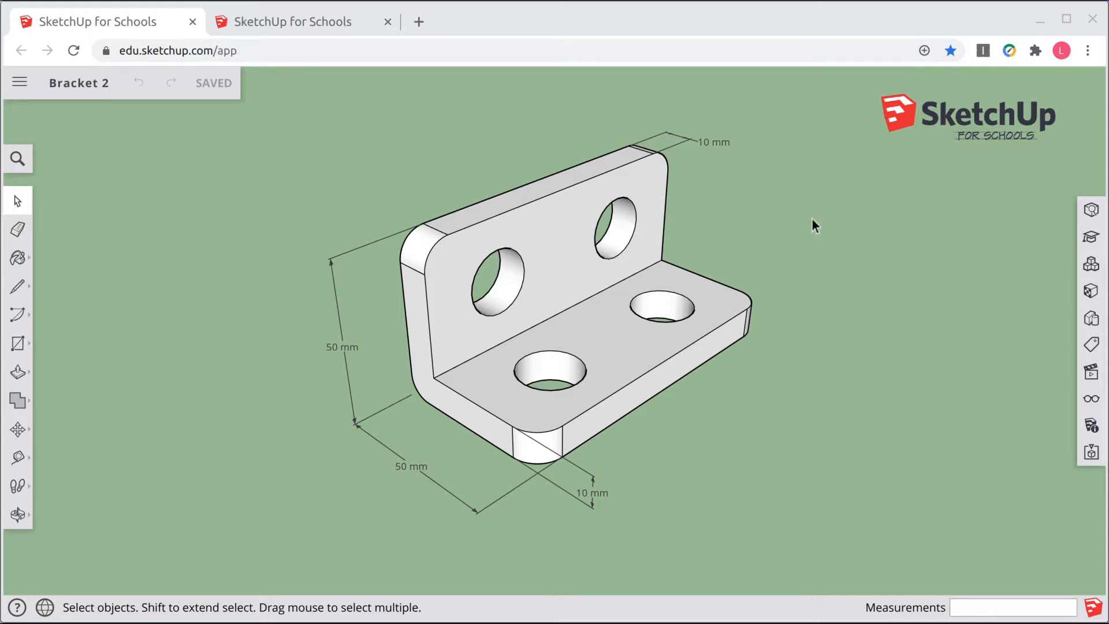
# Step: Create a new model from the Simple Template - Millimeters
pyautogui.click(293, 22)
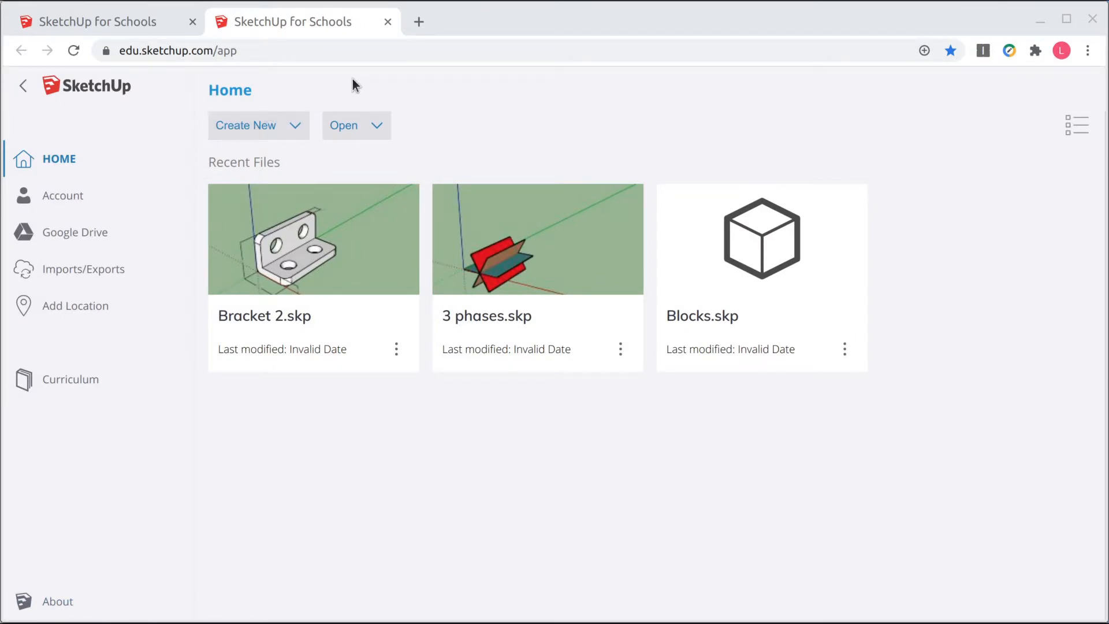
pyautogui.click(295, 124)
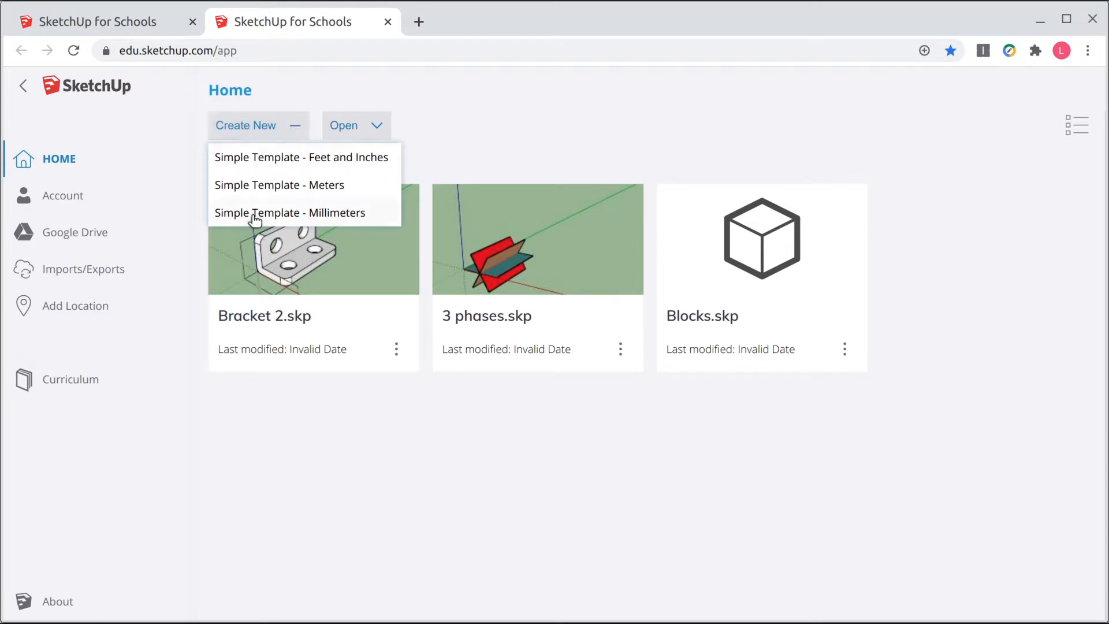
pyautogui.click(332, 213)
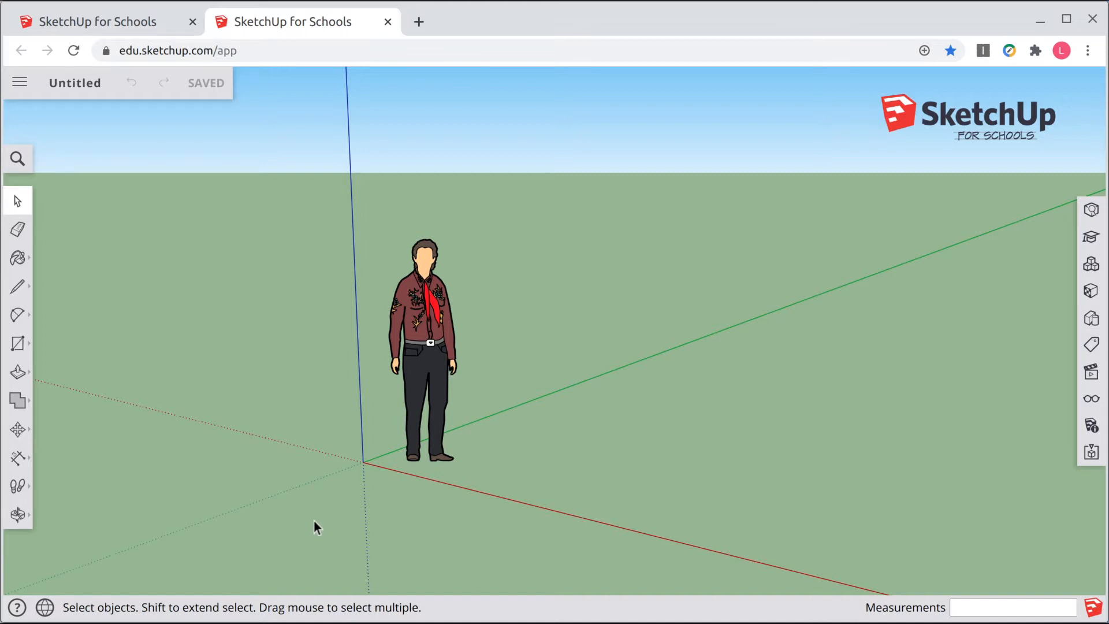
# Step: Delete the scale figure standing near the origin
pyautogui.scroll(5, 312, 513)
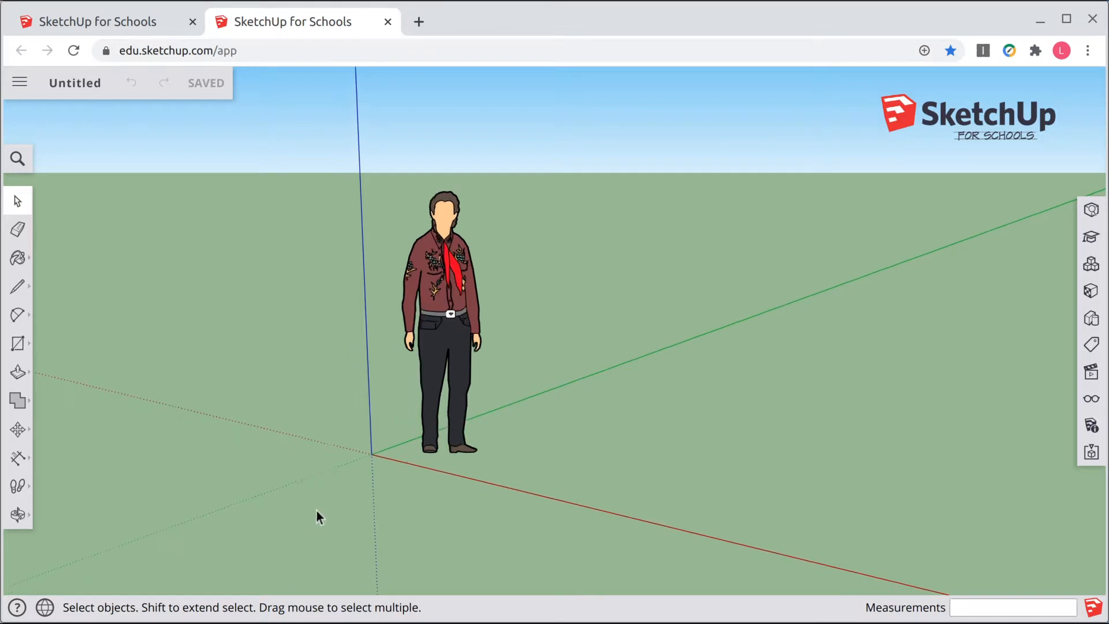
pyautogui.scroll(8, 331, 494)
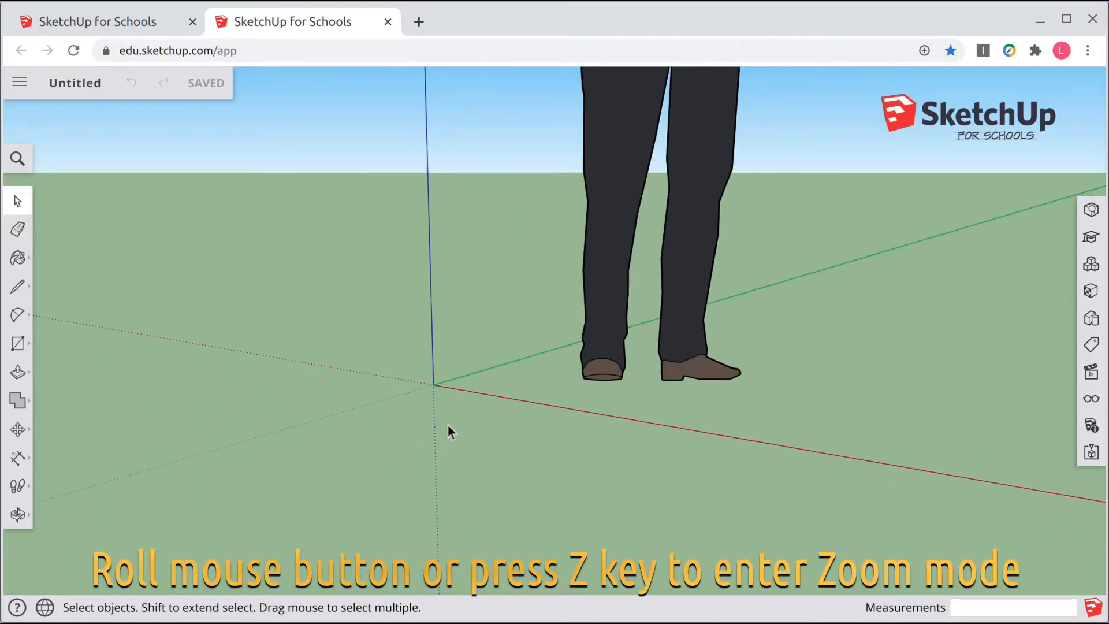
pyautogui.scroll(2, 448, 427)
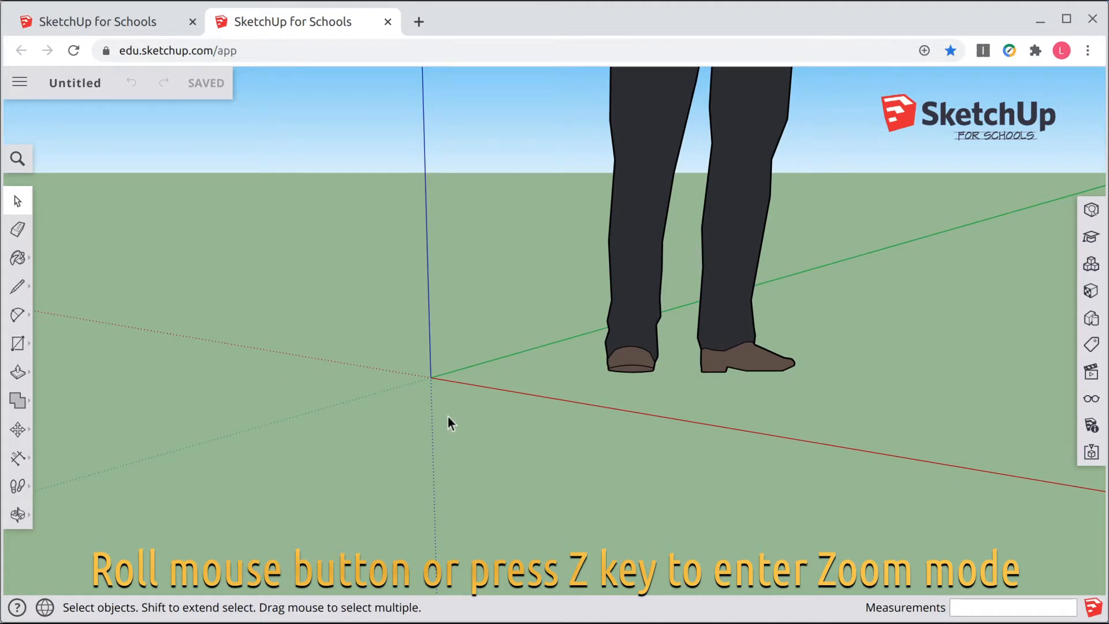
pyautogui.scroll(3, 451, 413)
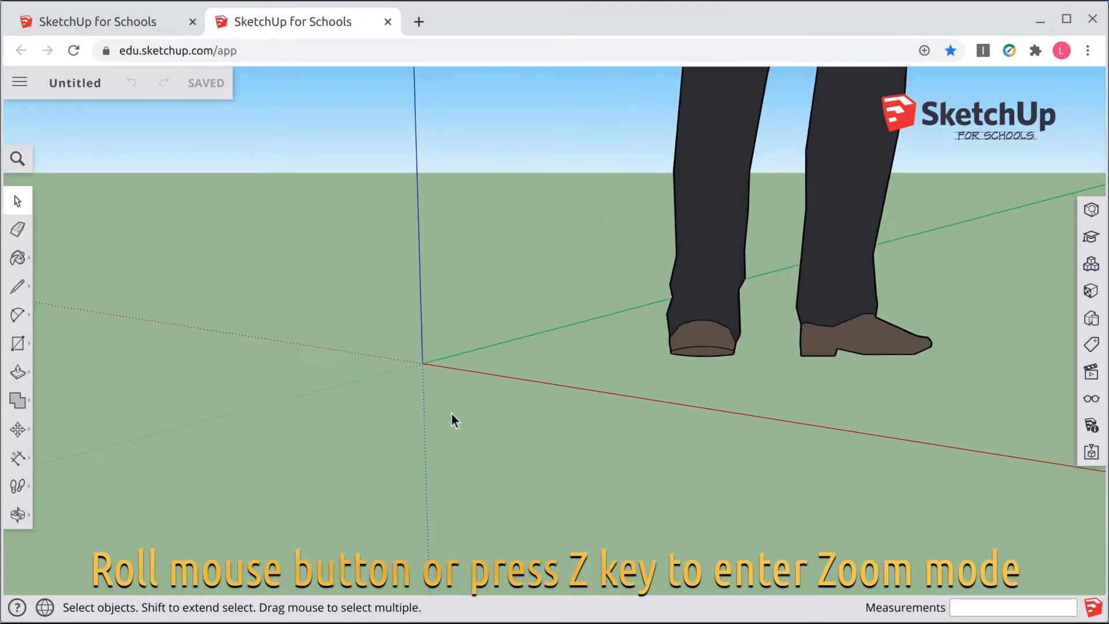
pyautogui.moveTo(381, 410); pyautogui.dragTo(390, 438, button='middle')
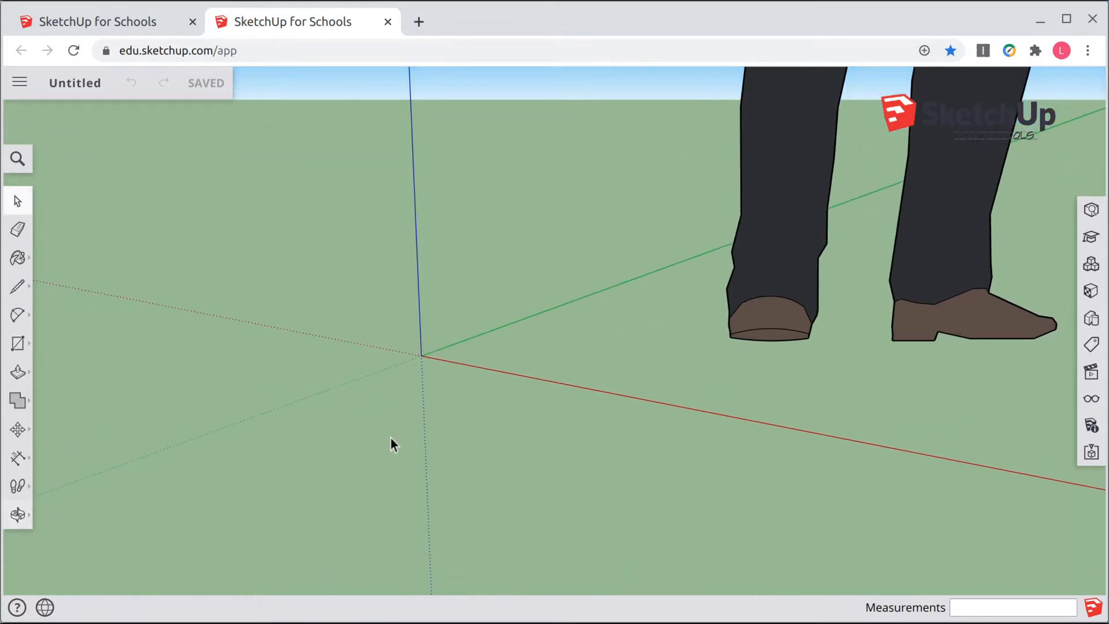
pyautogui.click(785, 276)
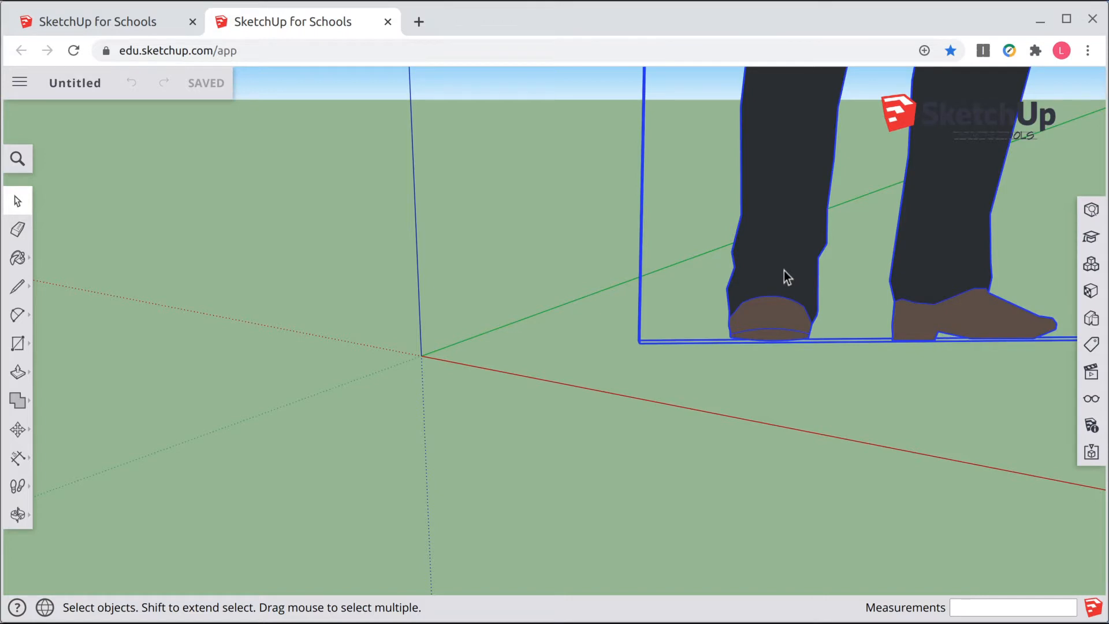
pyautogui.press('Delete')
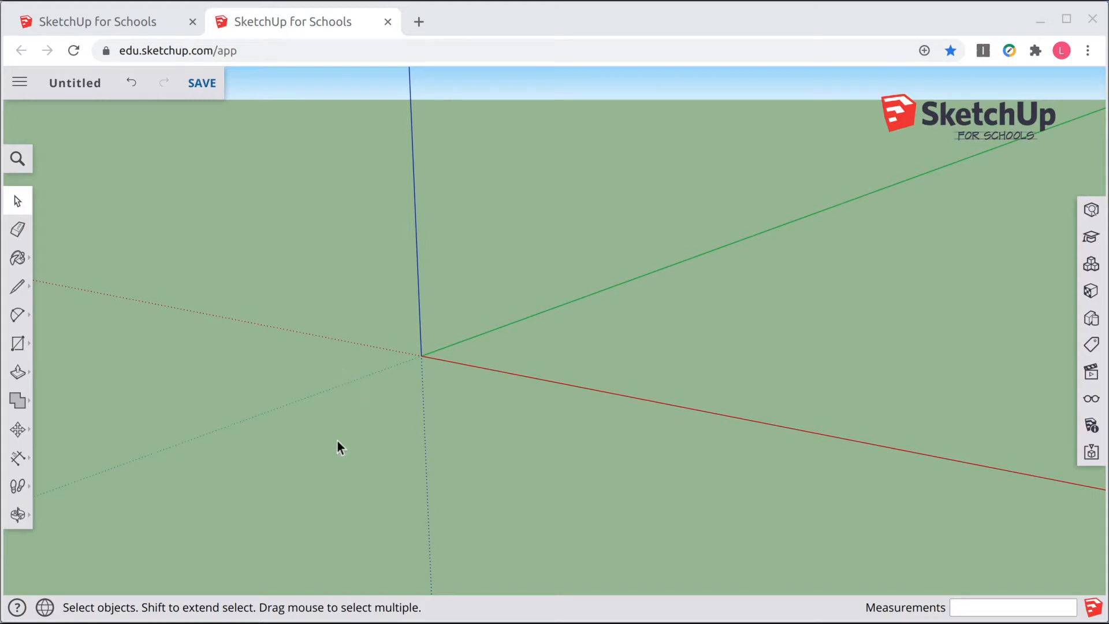
# Step: Draw a 100 mm by 50 mm rectangle from the origin and undo it
pyautogui.click(18, 347)
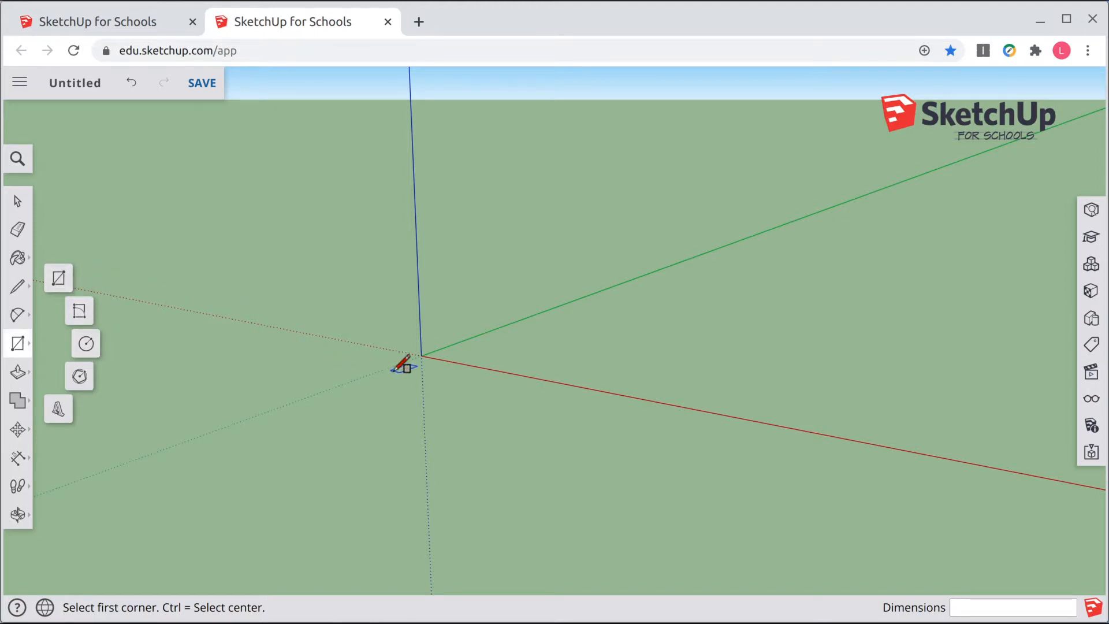
pyautogui.click(421, 354)
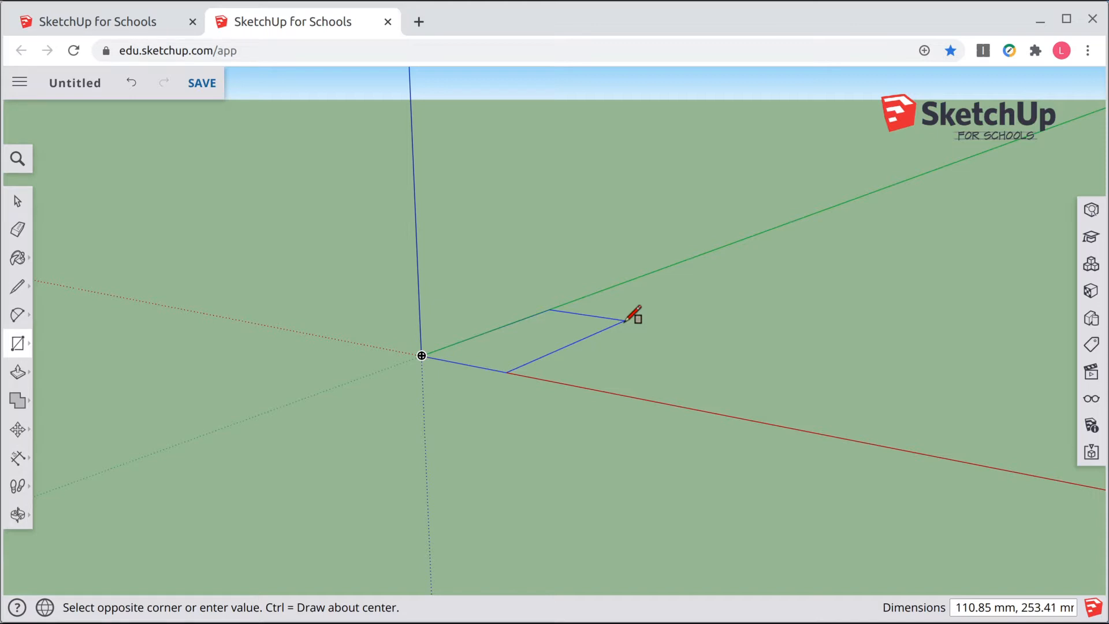
pyautogui.write('100,50')
pyautogui.press('Return')
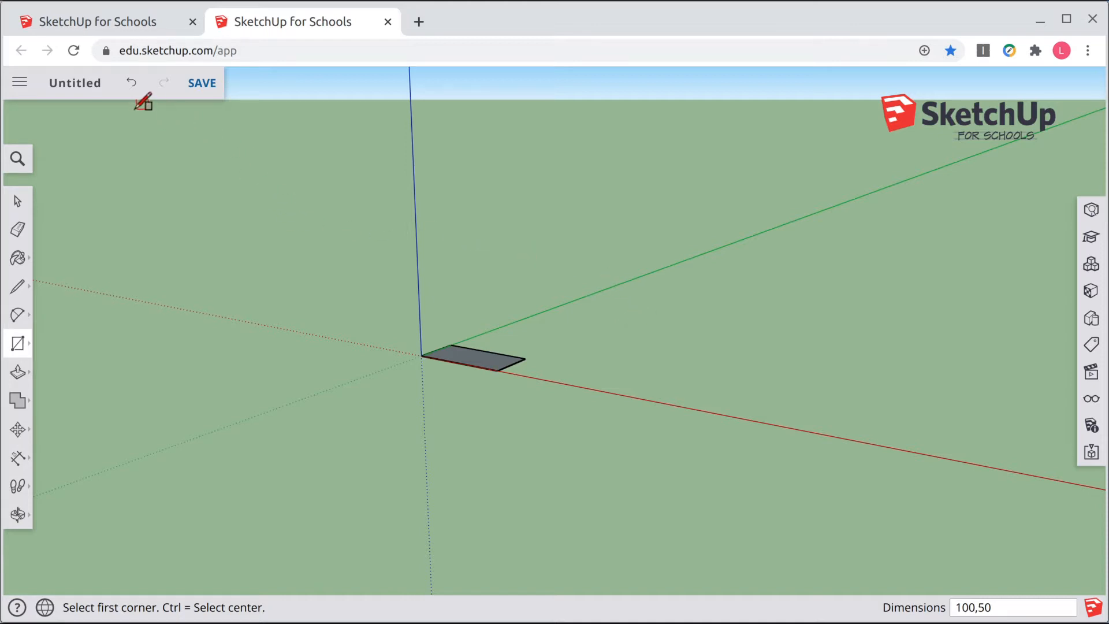
pyautogui.click(132, 83)
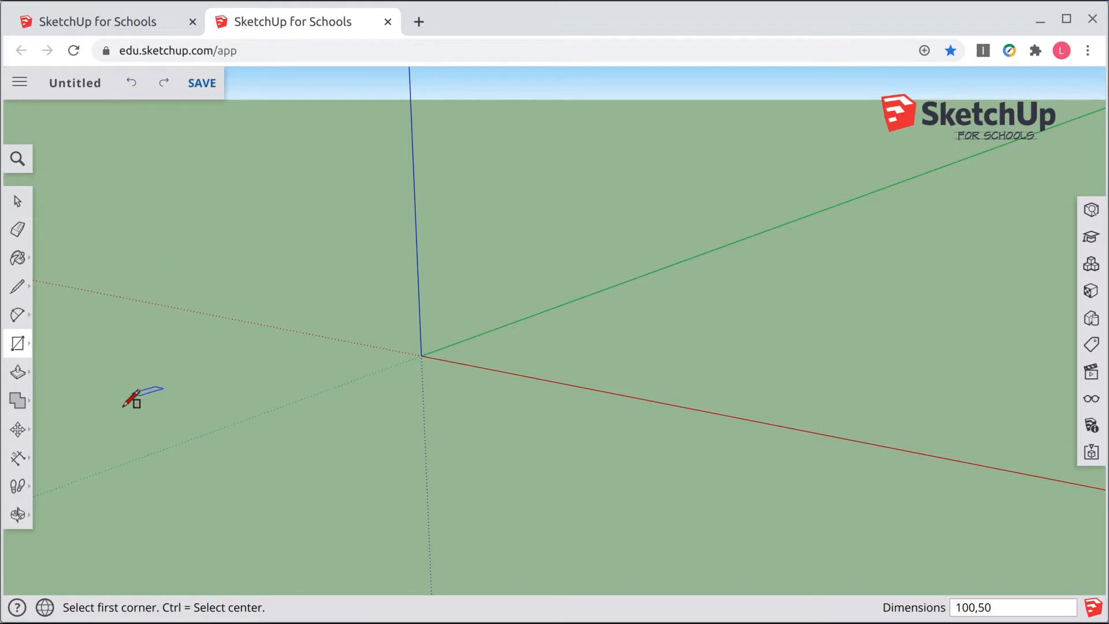
# Step: Draw a 50 mm by 100 mm rectangle starting at the origin
pyautogui.click(19, 345)
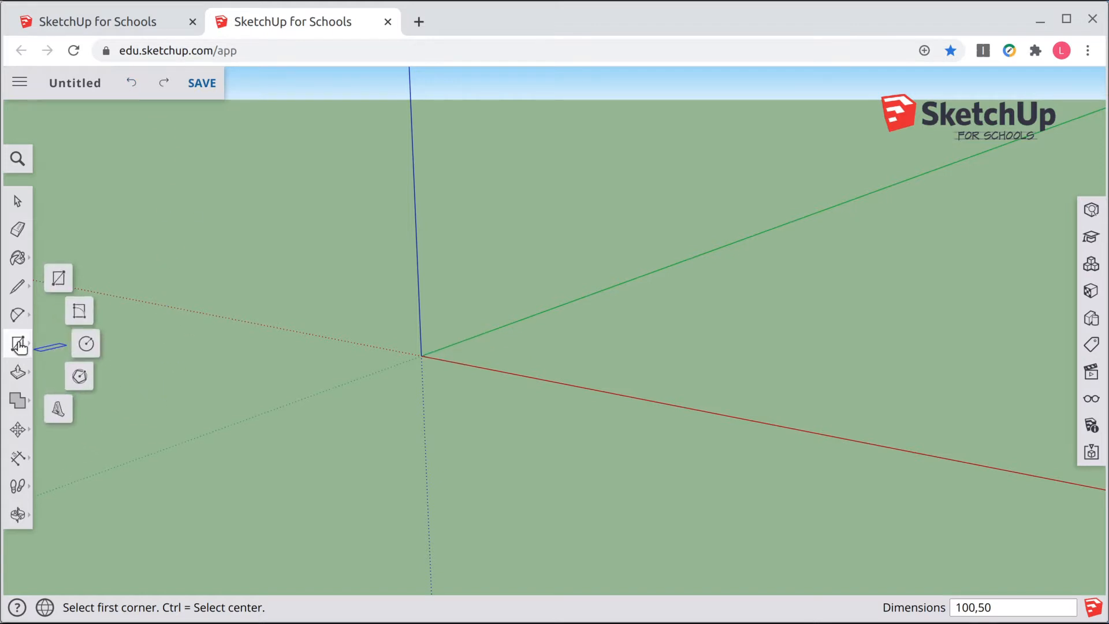
pyautogui.click(59, 278)
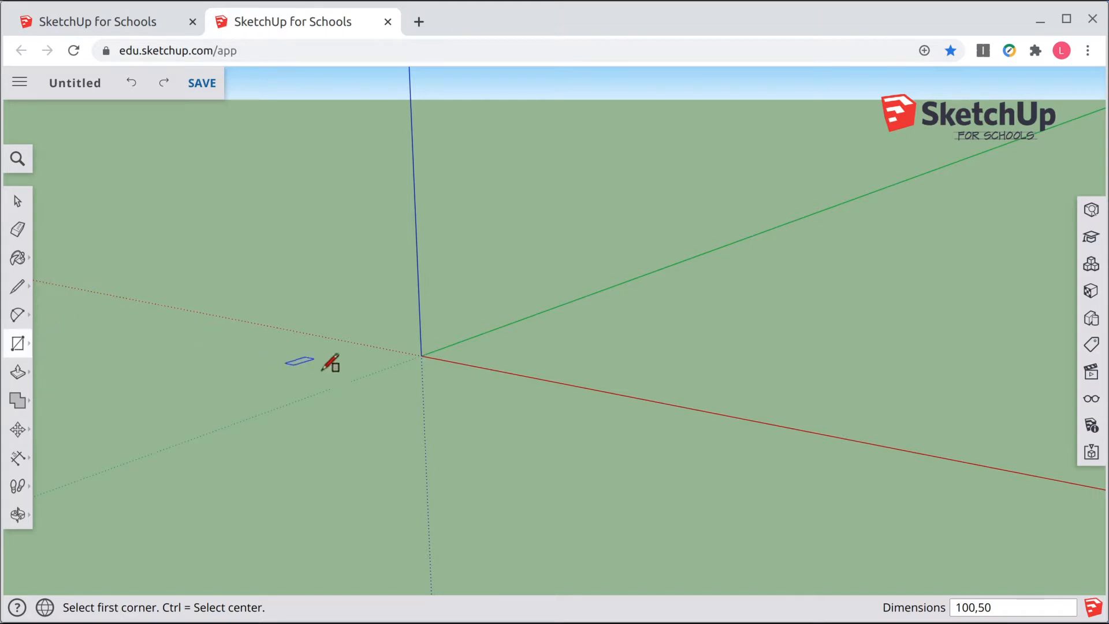
pyautogui.click(421, 355)
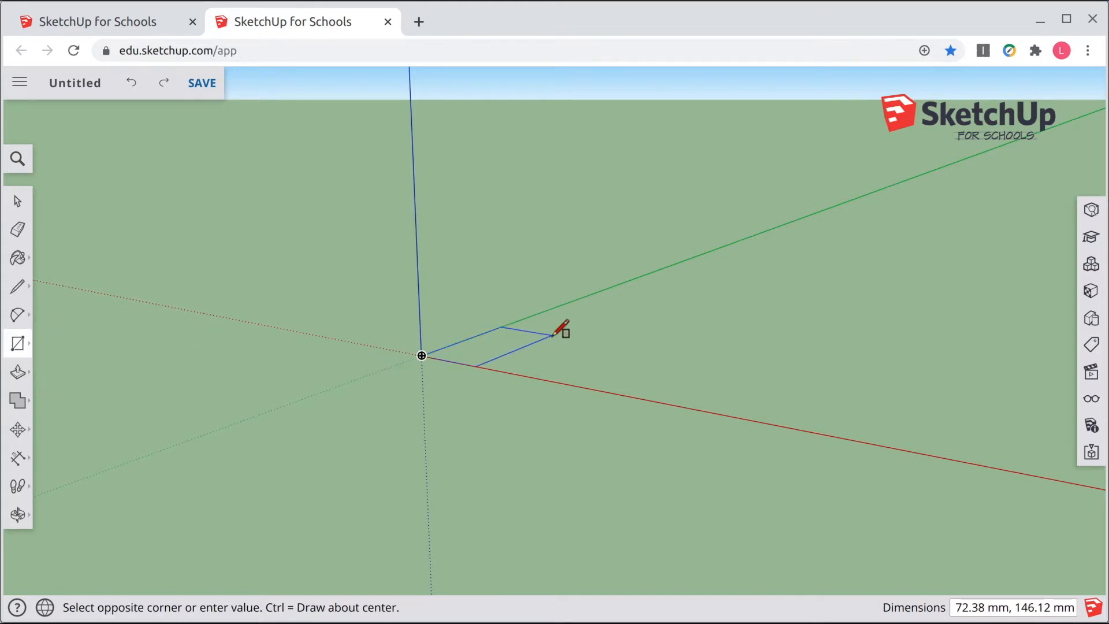
pyautogui.write('50,100')
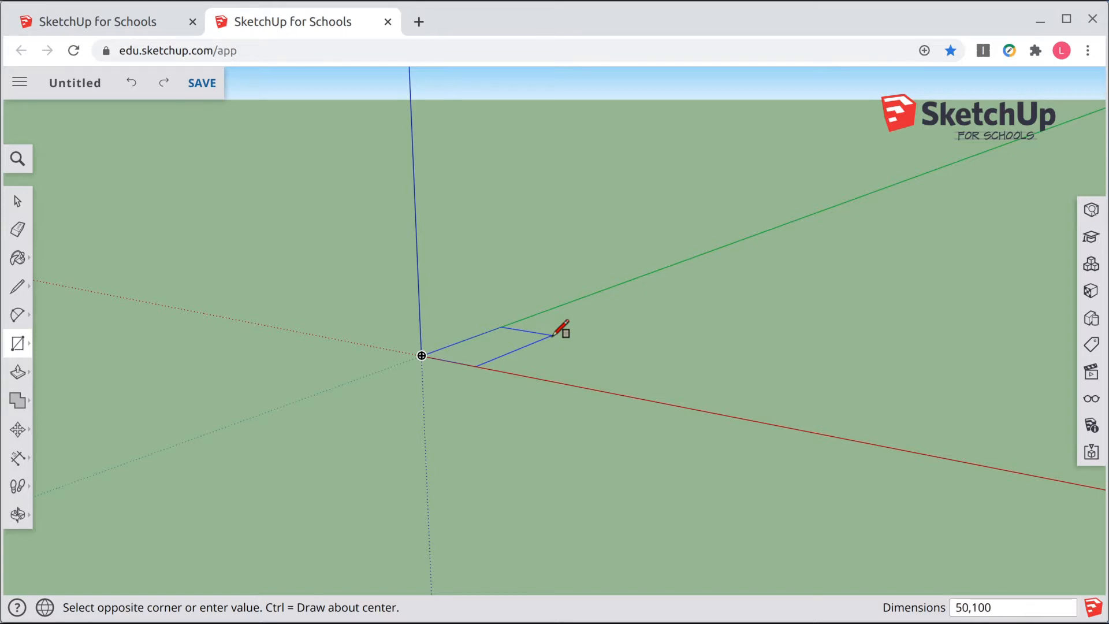
pyautogui.press('Return')
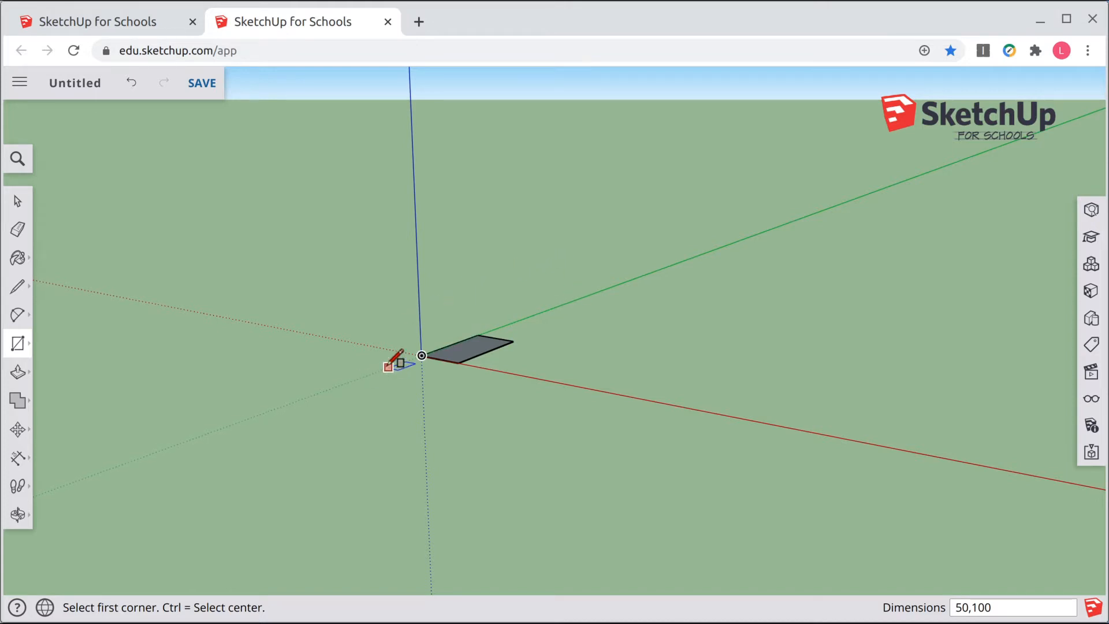
# Step: Push/pull the rectangle upward about 27 mm and undo the extrusion
pyautogui.scroll(5, 388, 366)
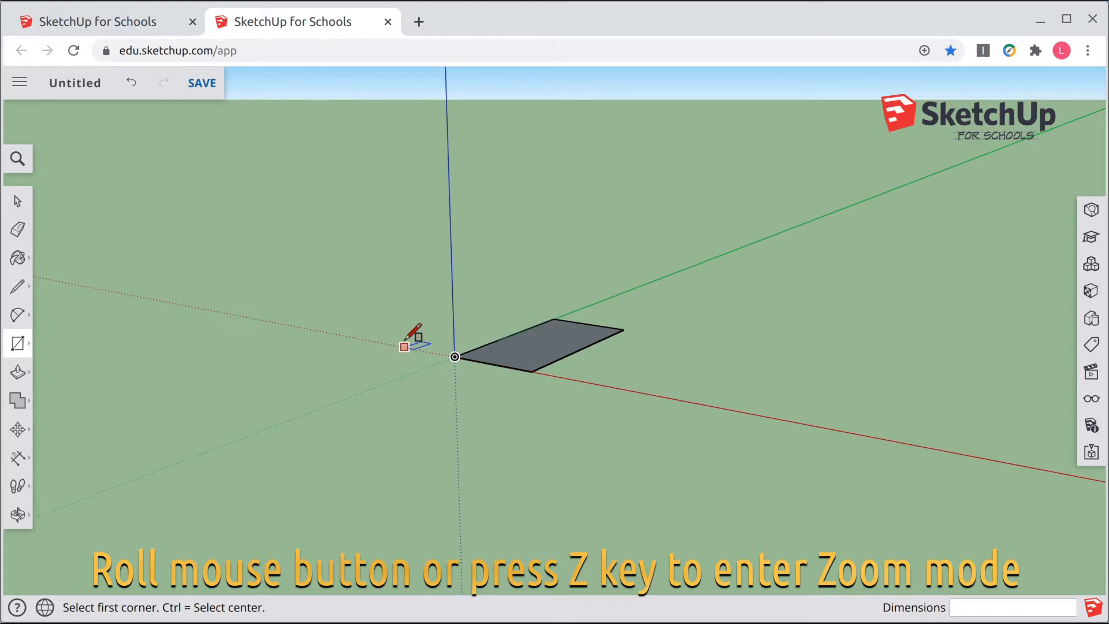
pyautogui.scroll(1, 405, 340)
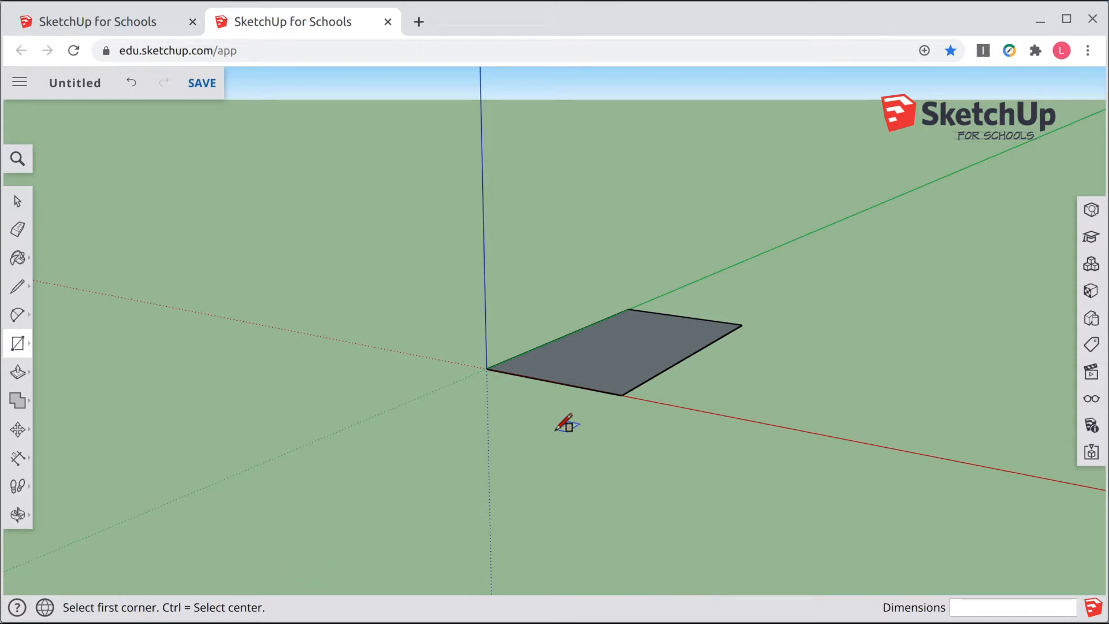
pyautogui.moveTo(551, 421); pyautogui.dragTo(580, 439, button='middle')
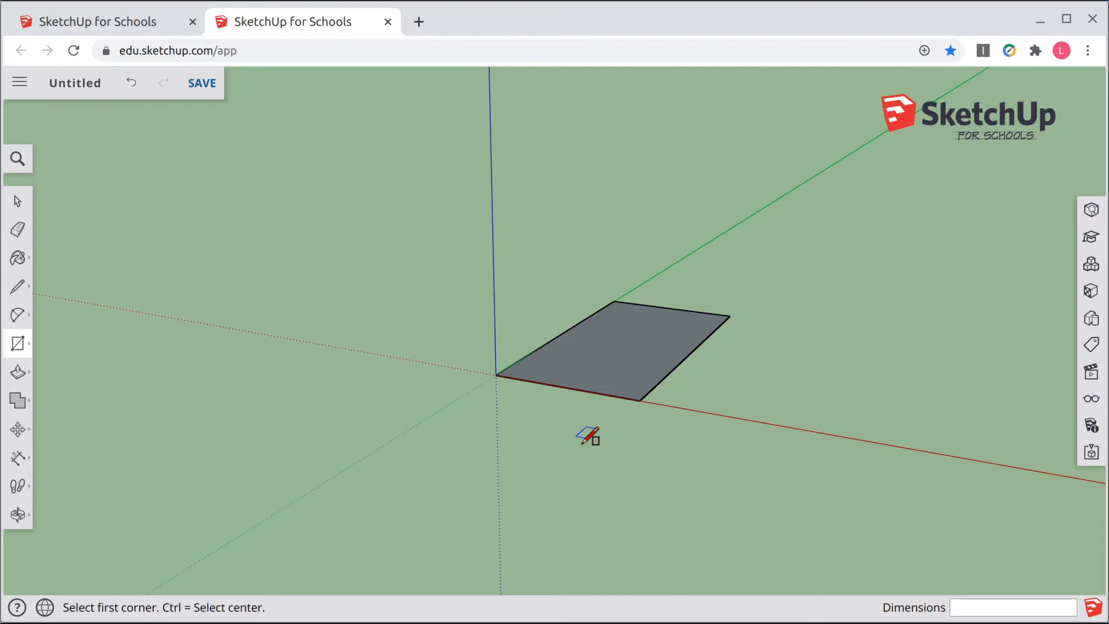
pyautogui.press('shift')
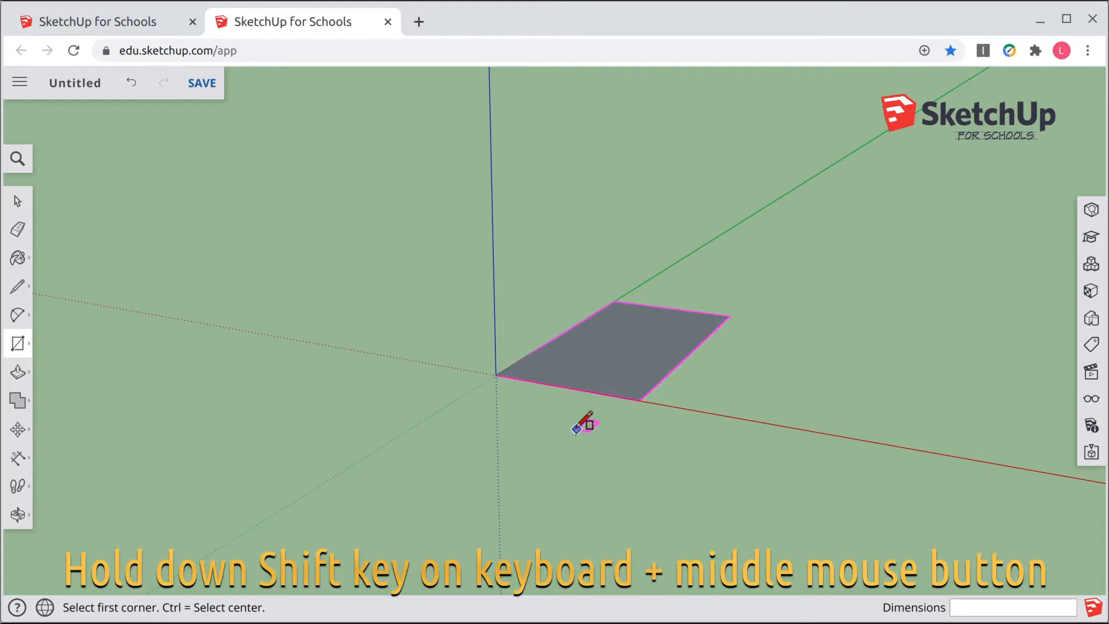
pyautogui.keyDown('shift'); pyautogui.moveTo(567, 421); pyautogui.dragTo(503, 424, button='middle'); pyautogui.keyUp('shift')
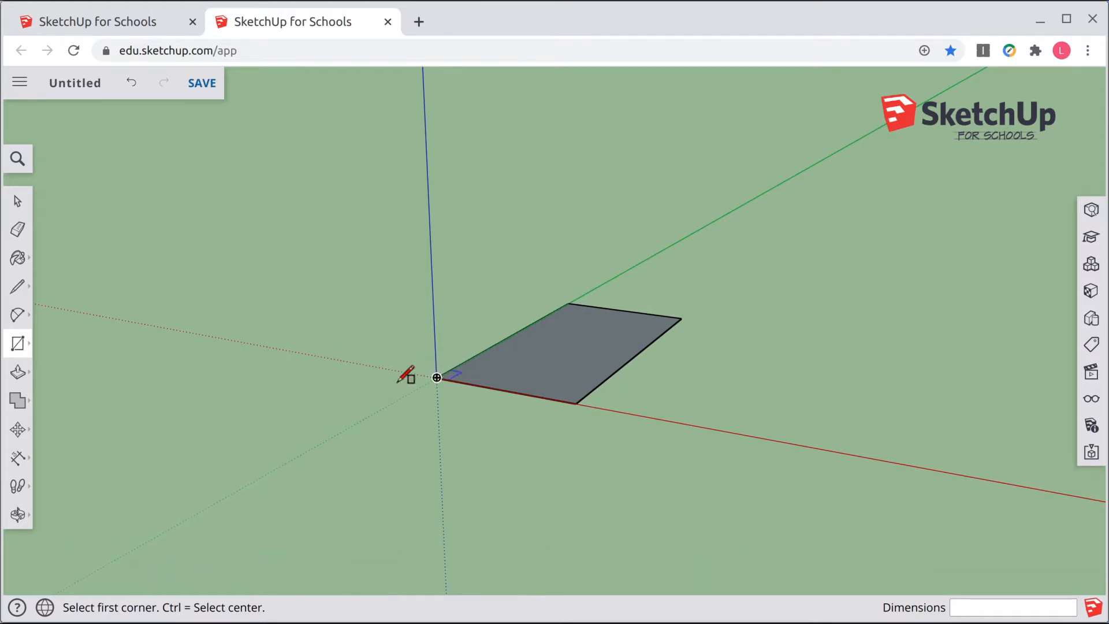
pyautogui.click(18, 373)
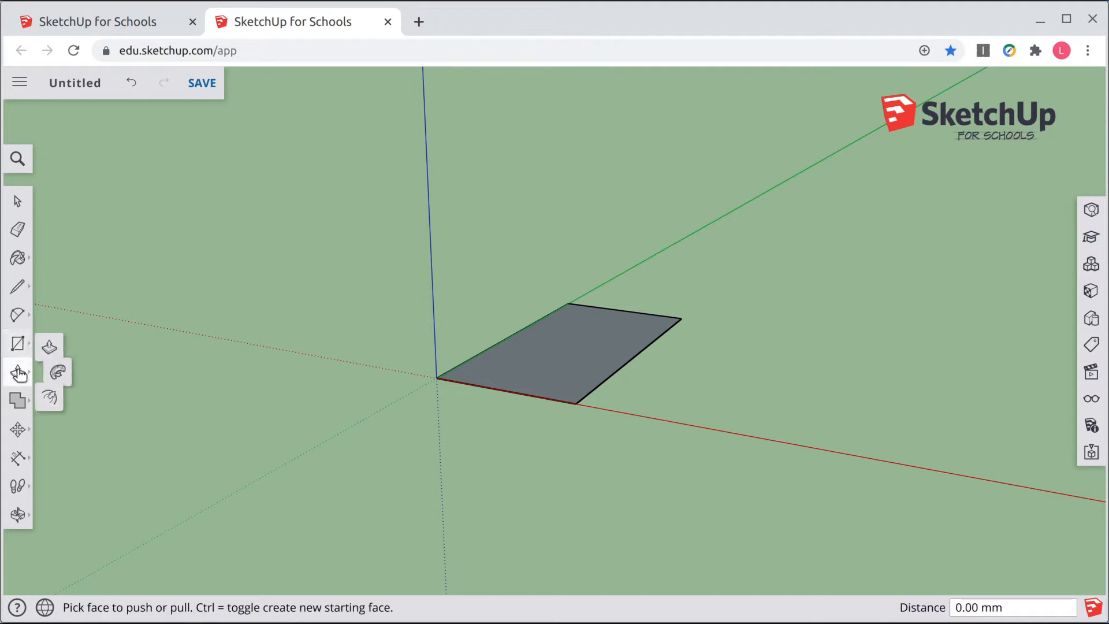
pyautogui.click(62, 341)
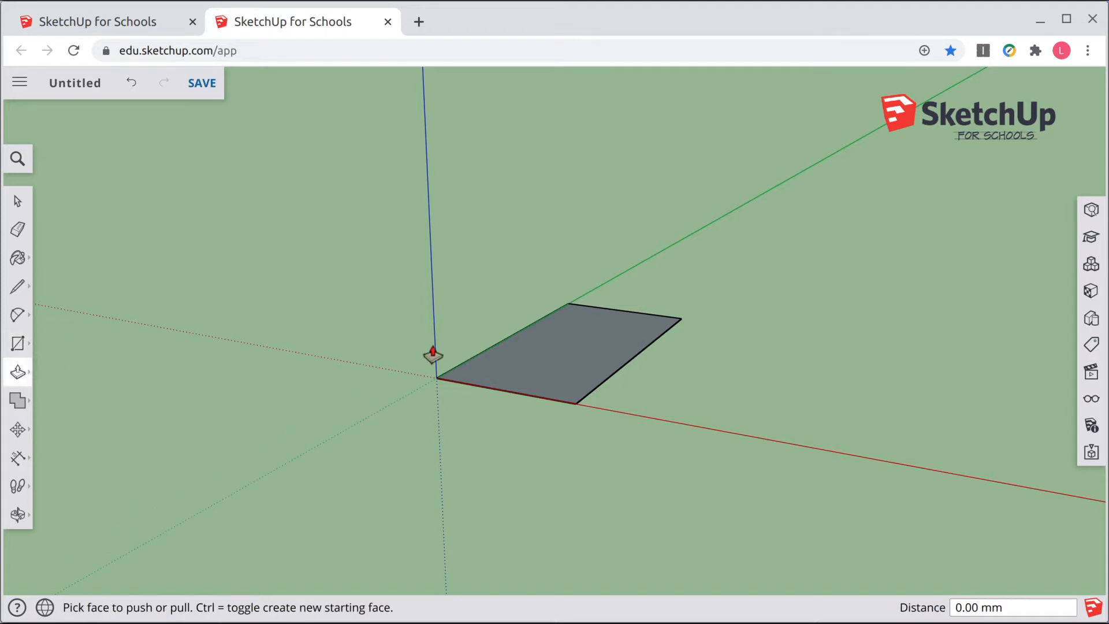
pyautogui.click(549, 356)
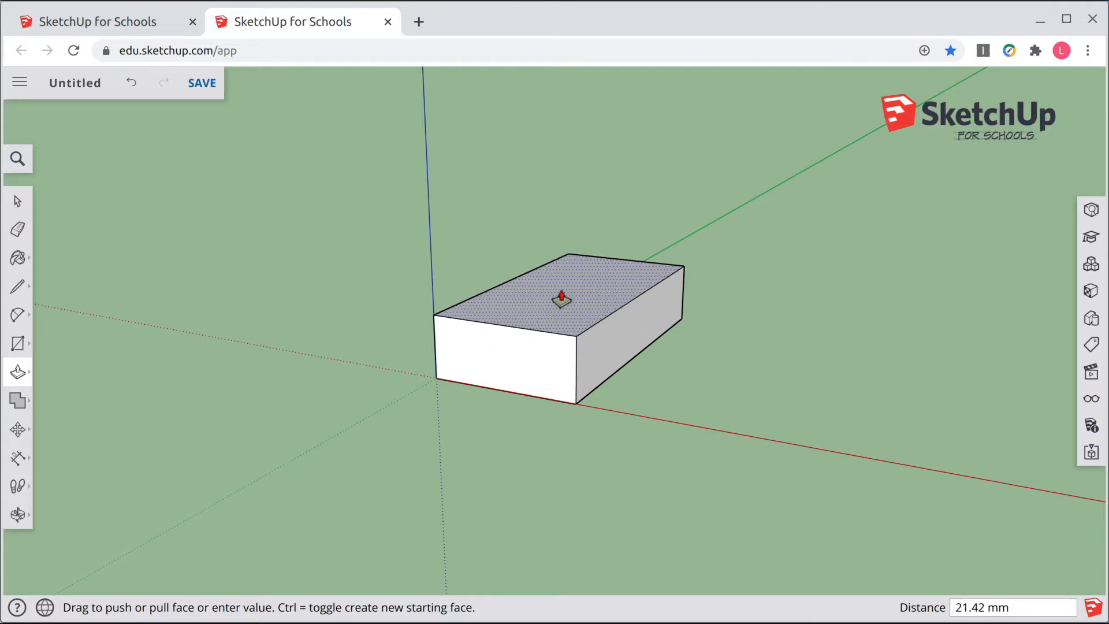
pyautogui.moveTo(561, 299)
pyautogui.mouseDown()
pyautogui.moveTo(568, 262)
pyautogui.moveTo(571, 283)
pyautogui.mouseUp()
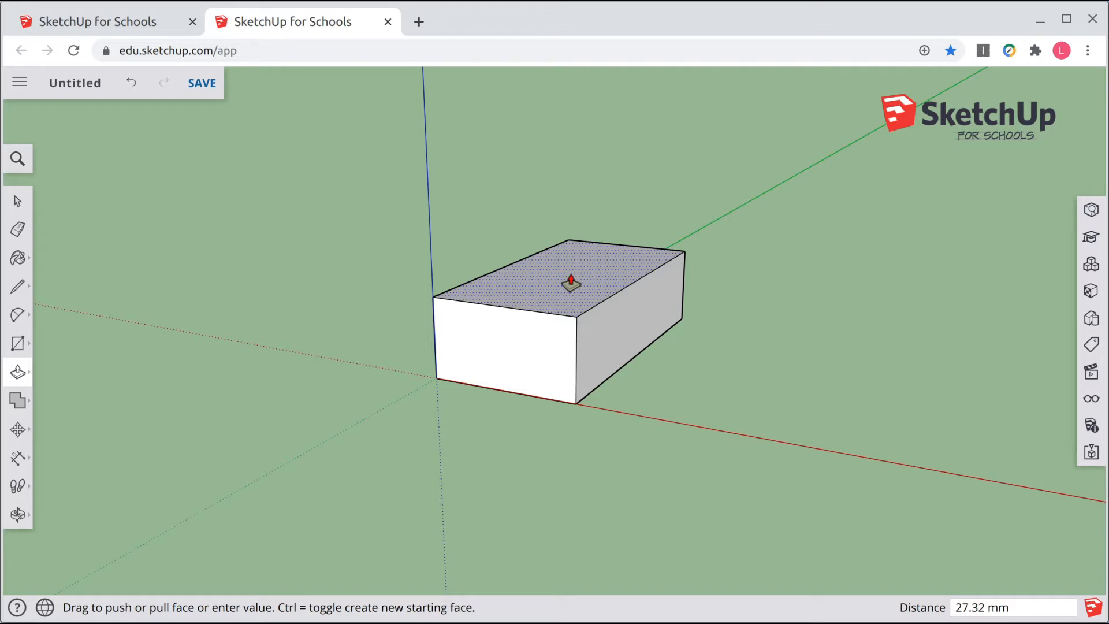
pyautogui.moveTo(570, 283); pyautogui.dragTo(571, 283)
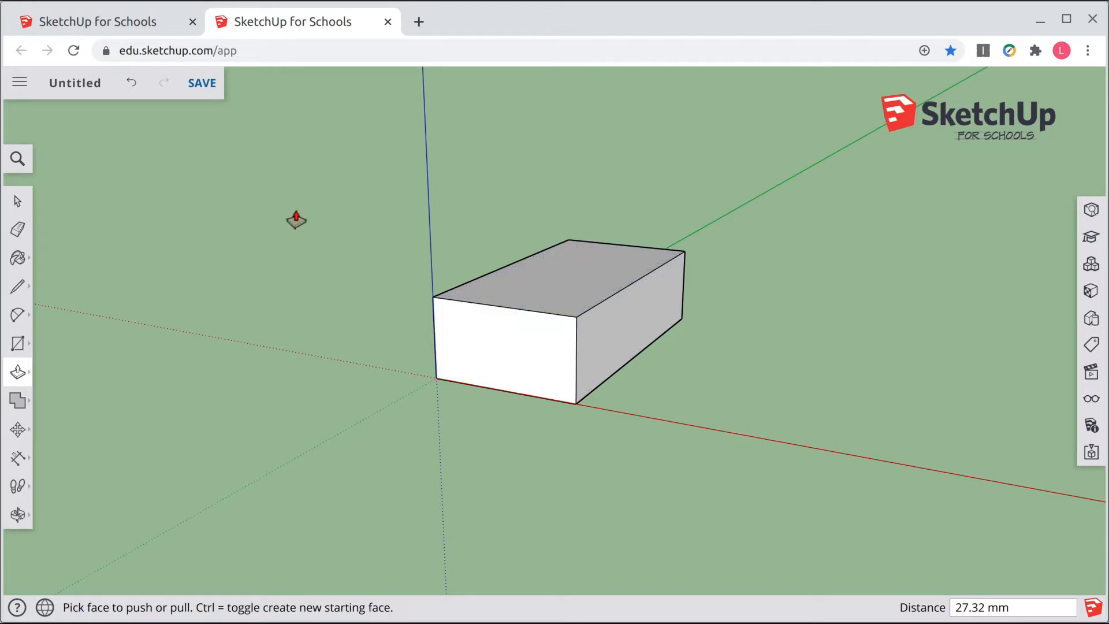
pyautogui.click(133, 82)
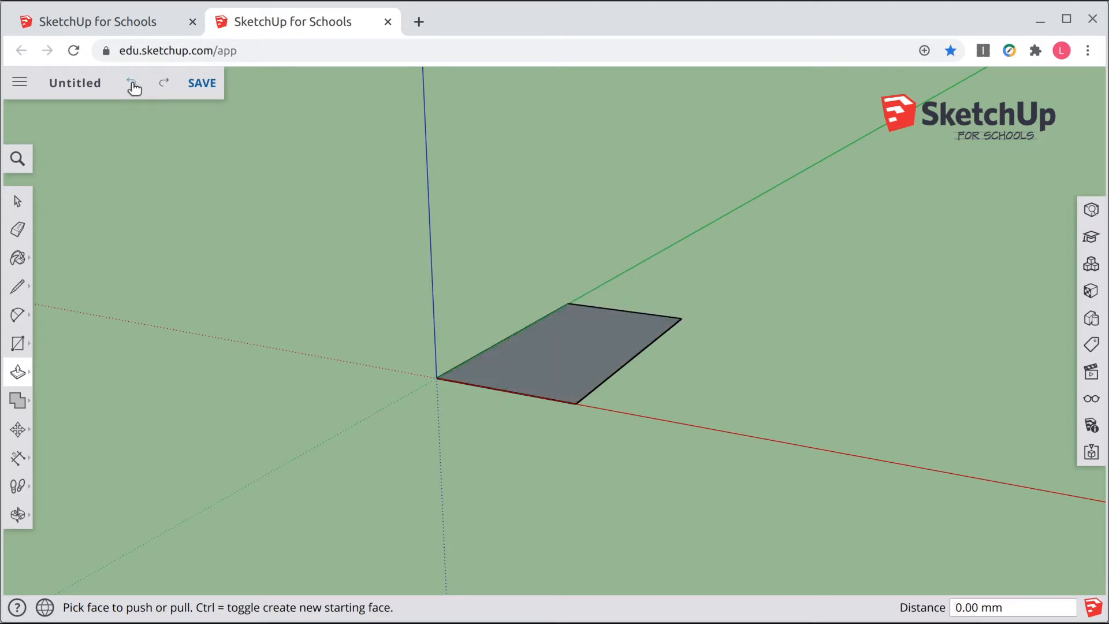
# Step: Push/pull the rectangle up 10 mm to form the base plate
pyautogui.click(558, 357)
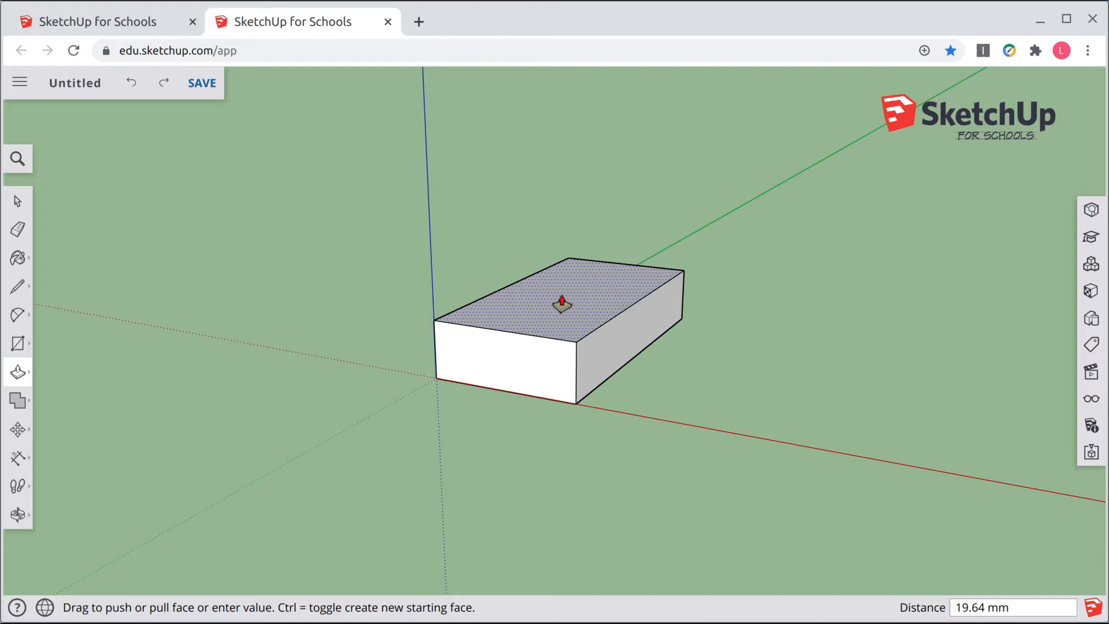
pyautogui.write('10')
pyautogui.press('Return')
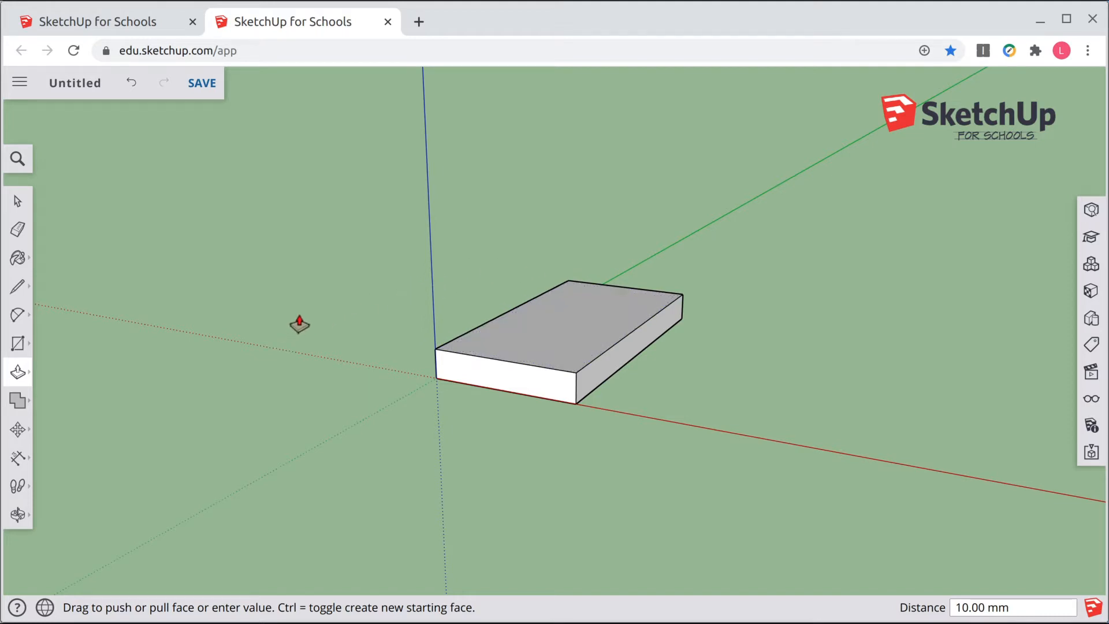
# Step: Draw a 10 mm by 100 mm rectangle on the plate's top face along the edge at the origin corner
pyautogui.click(17, 343)
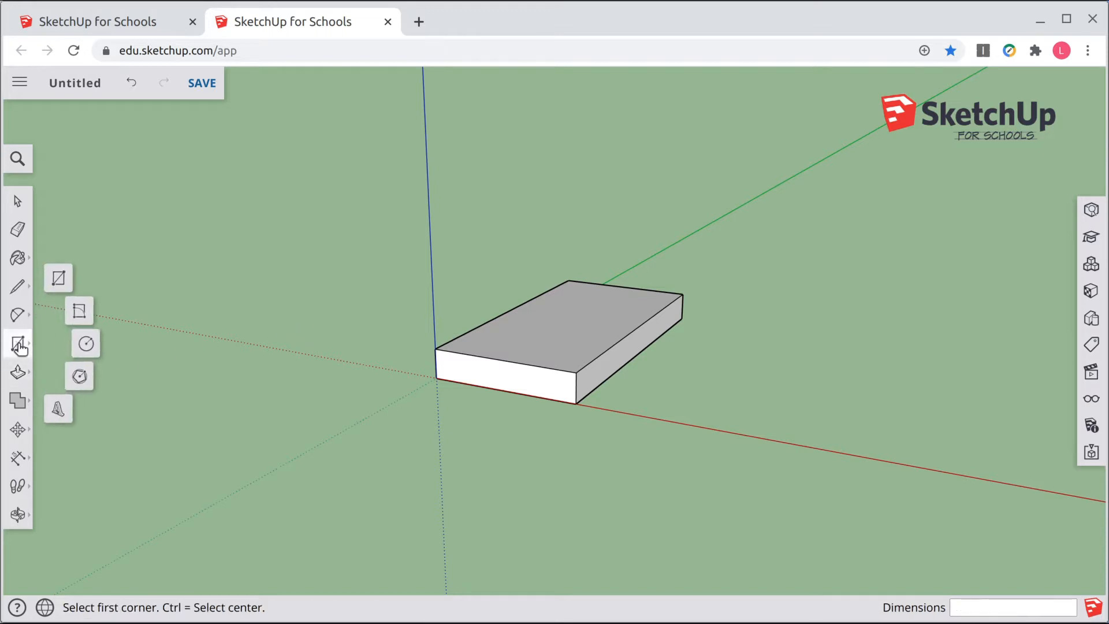
pyautogui.click(434, 349)
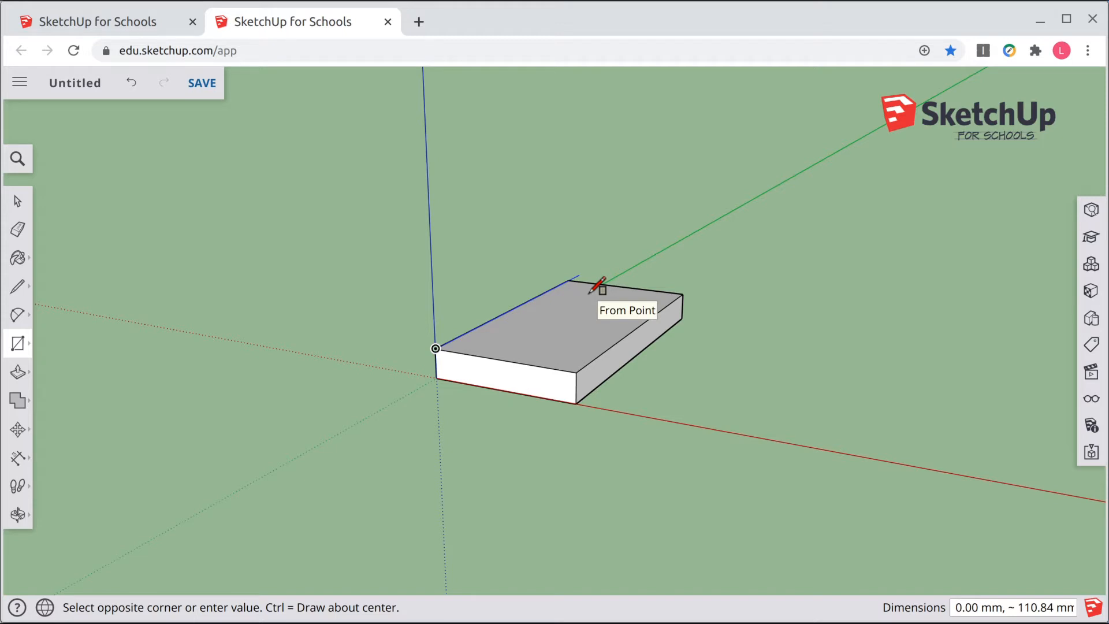
pyautogui.write('10,100')
pyautogui.press('Return')
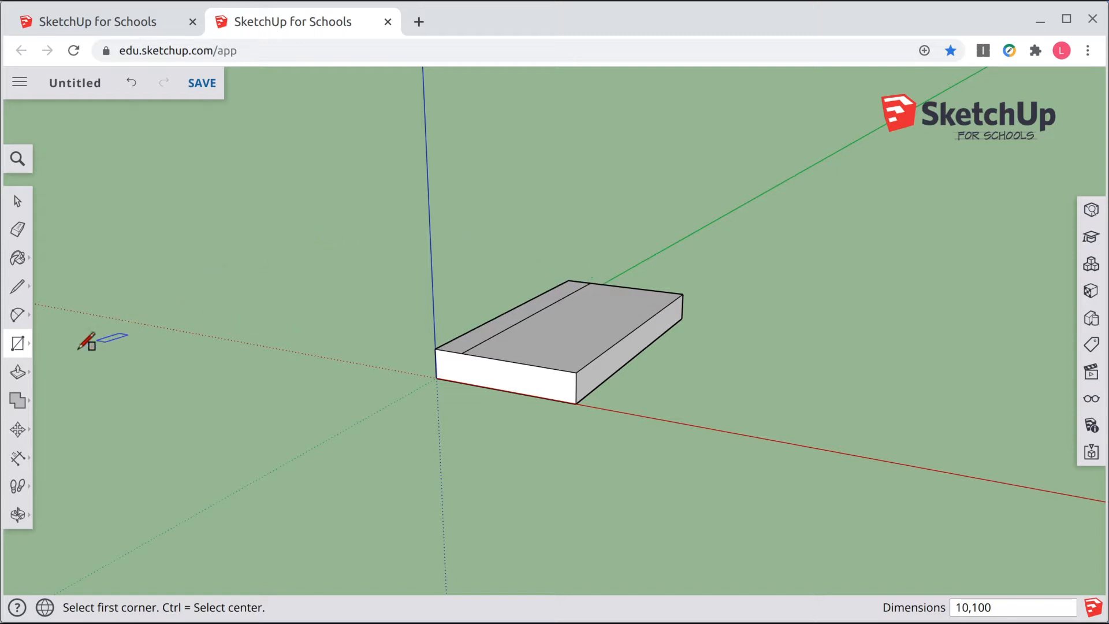
# Step: Push/pull the 10 mm strip on the plate up 40 mm to form the bracket's vertical wall
pyautogui.click(18, 373)
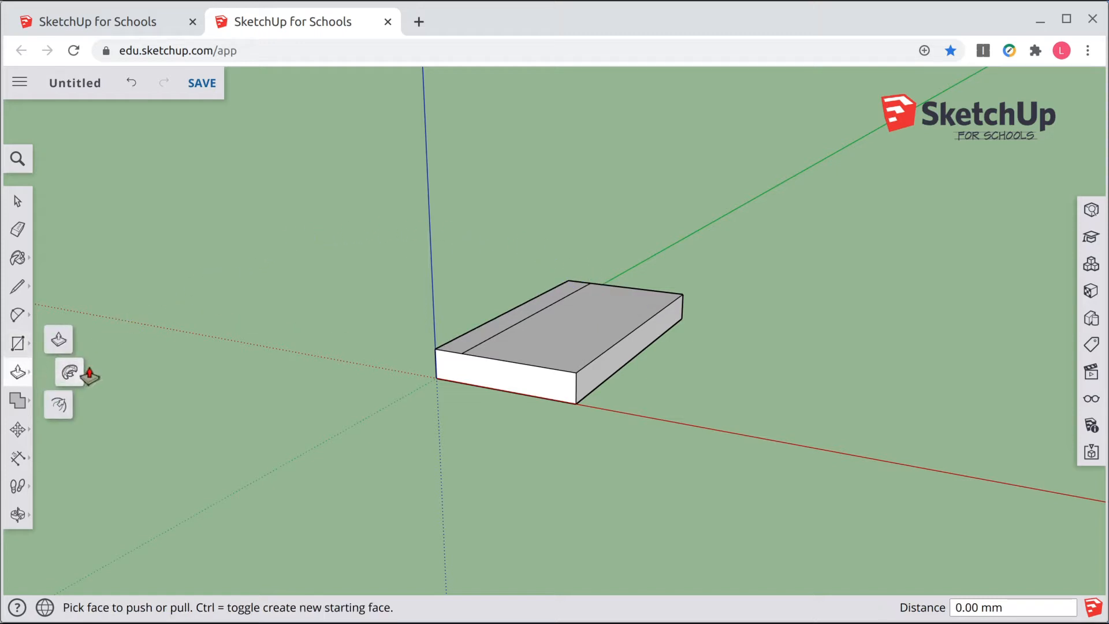
pyautogui.click(58, 339)
pyautogui.scroll(4, 471, 317)
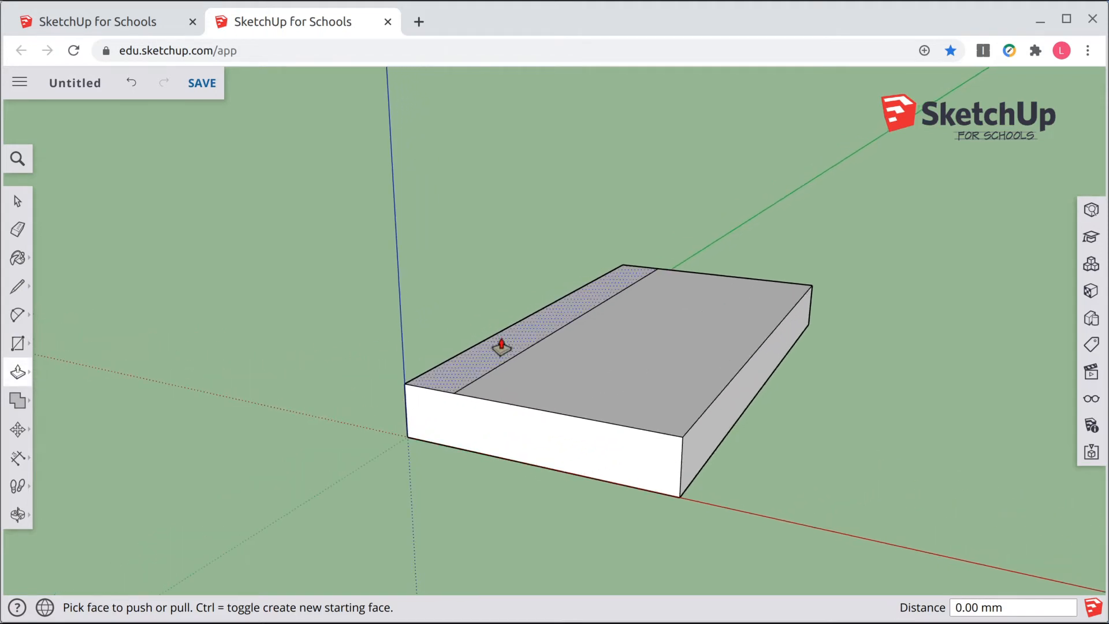
pyautogui.moveTo(501, 345); pyautogui.dragTo(514, 217)
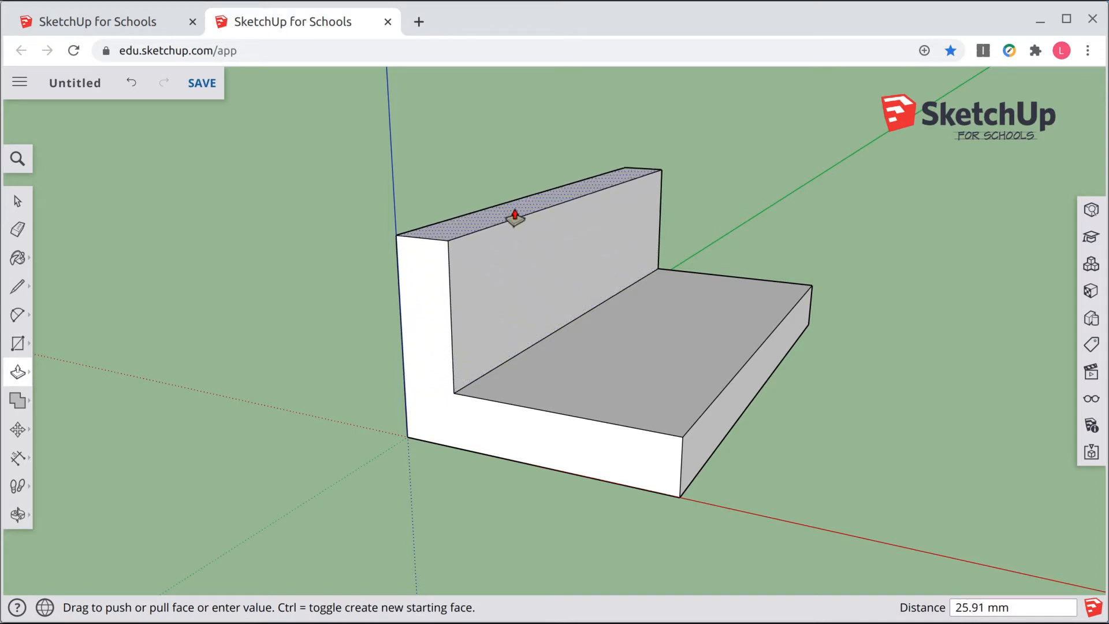
pyautogui.write('40')
pyautogui.press('Return')
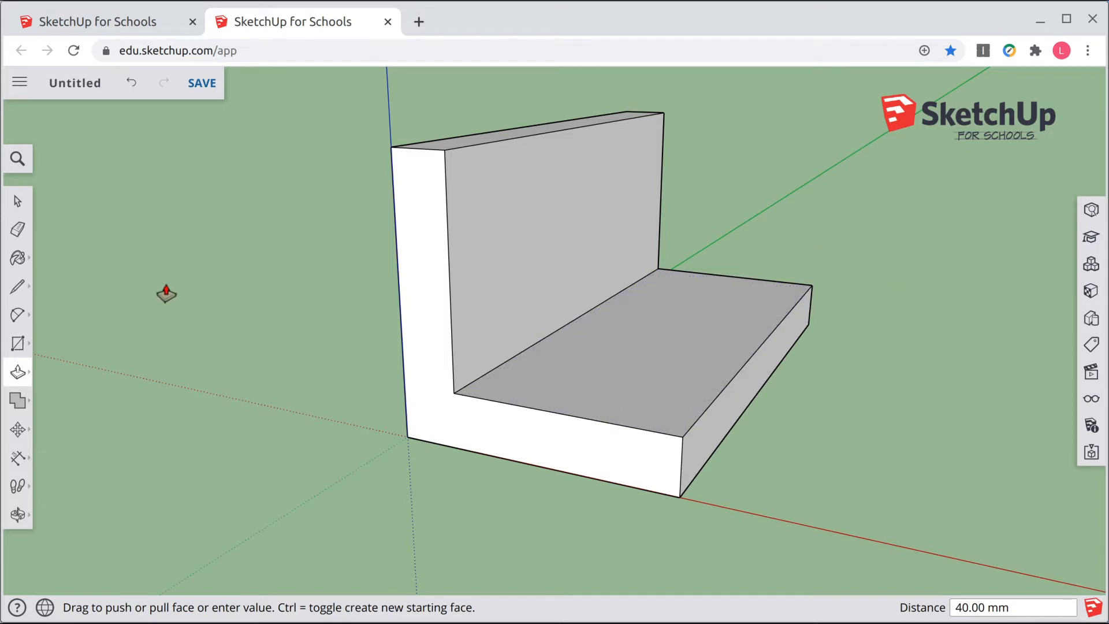
# Step: Draw a line across the base plate between its edge midpoints and continue it straight up the wall face
pyautogui.click(18, 202)
pyautogui.moveTo(617, 317); pyautogui.dragTo(500, 354, button='middle')
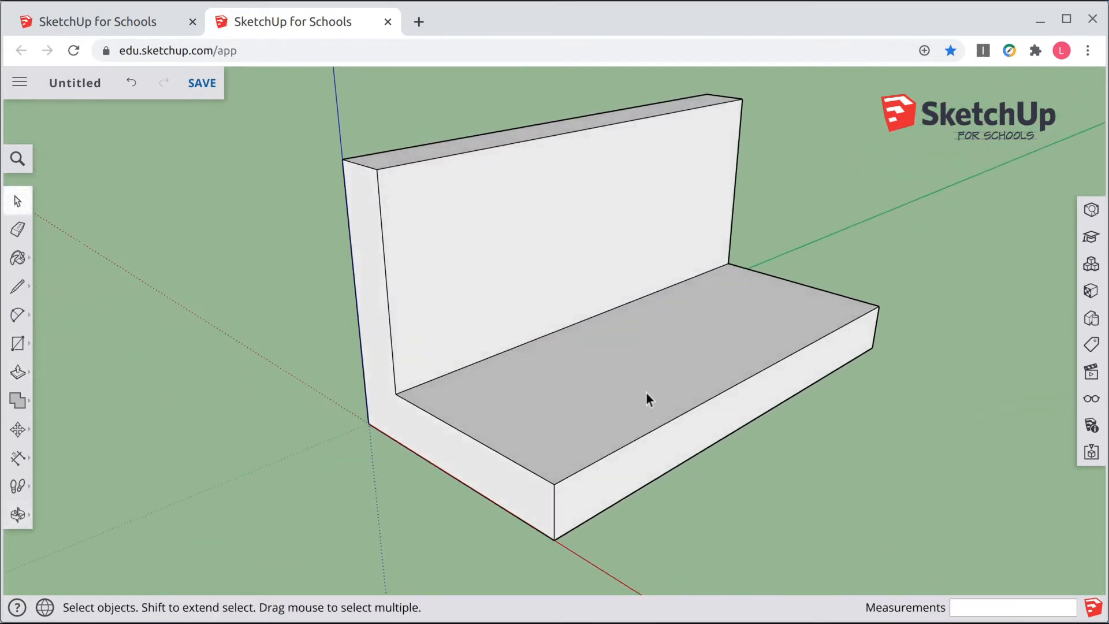
pyautogui.click(20, 291)
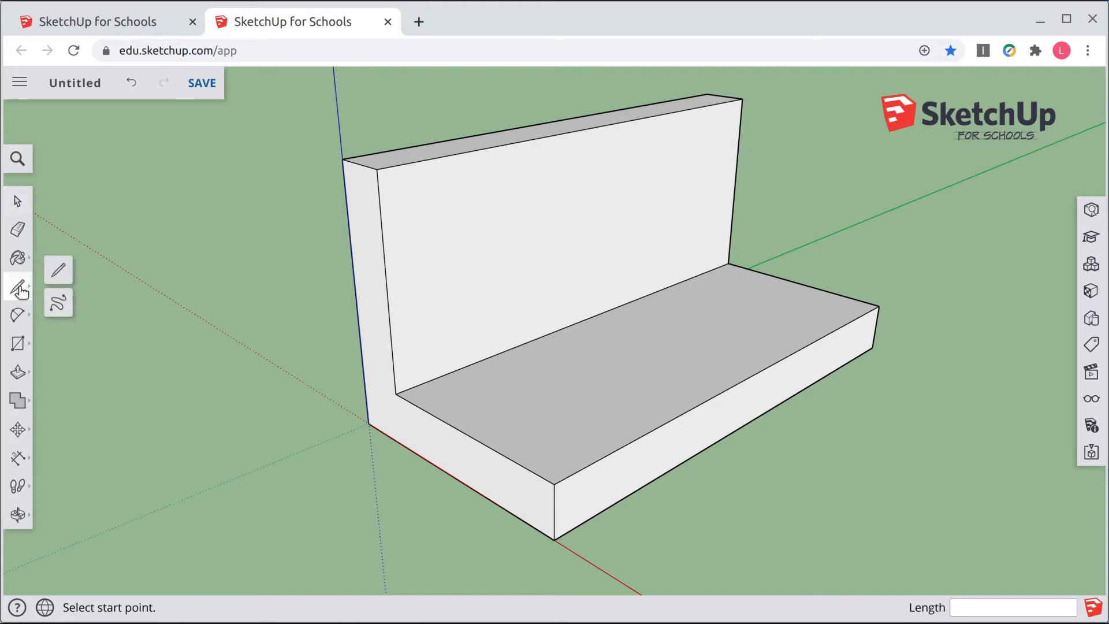
pyautogui.click(59, 271)
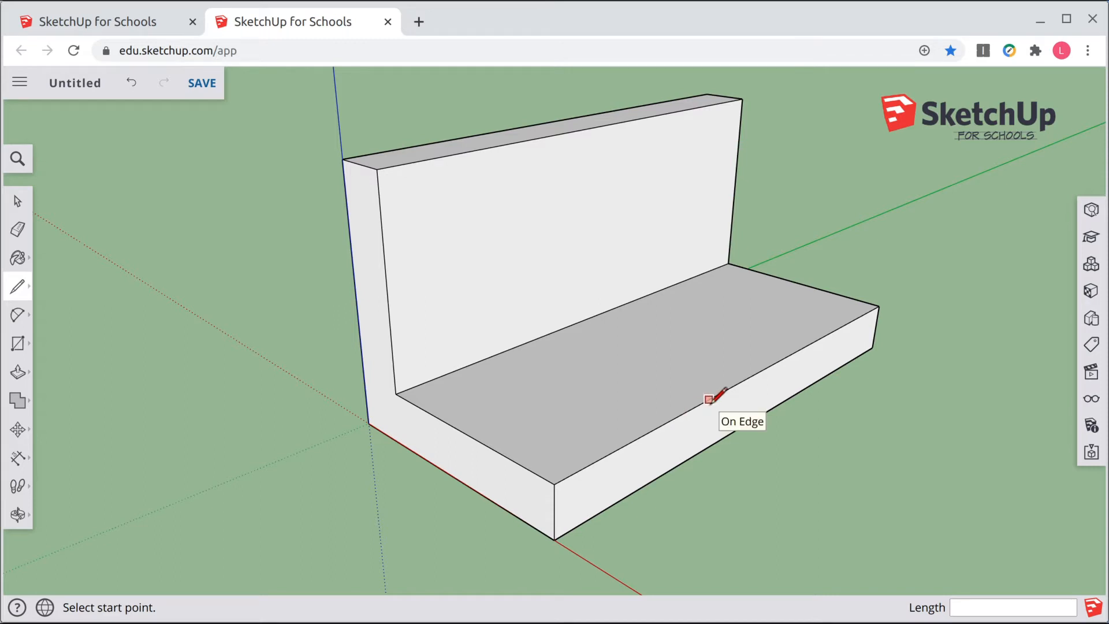
pyautogui.click(748, 376)
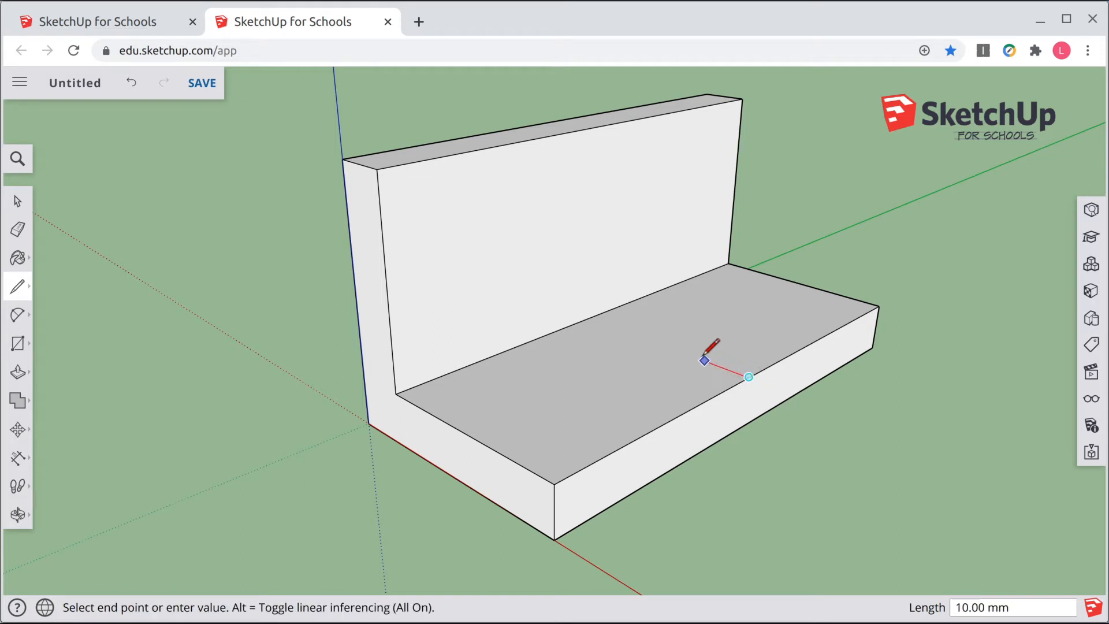
pyautogui.click(590, 317)
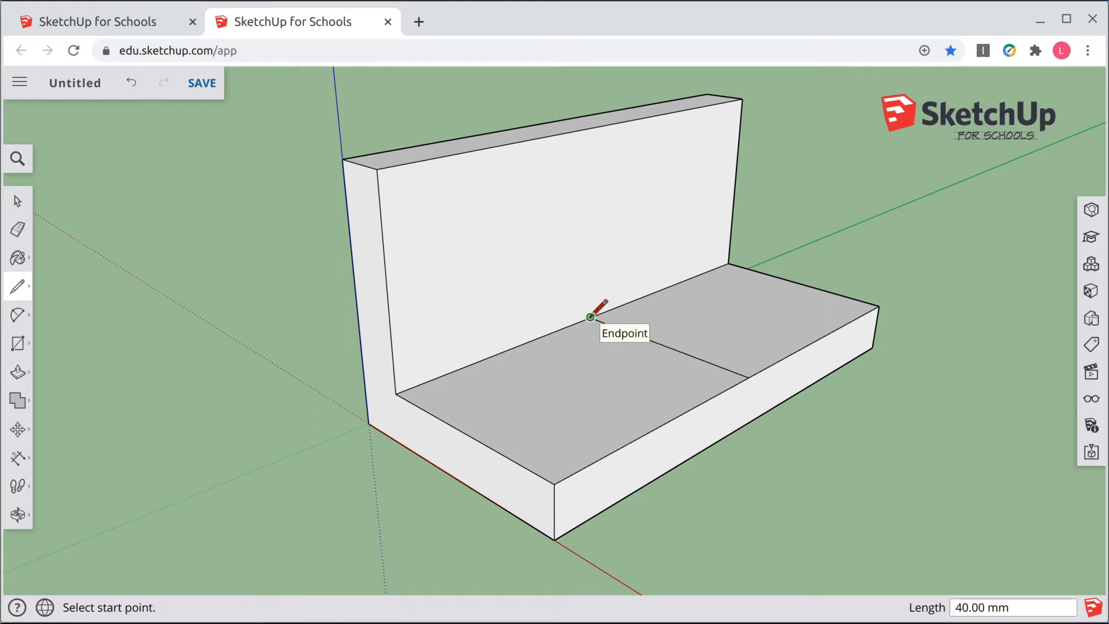
pyautogui.click(590, 317)
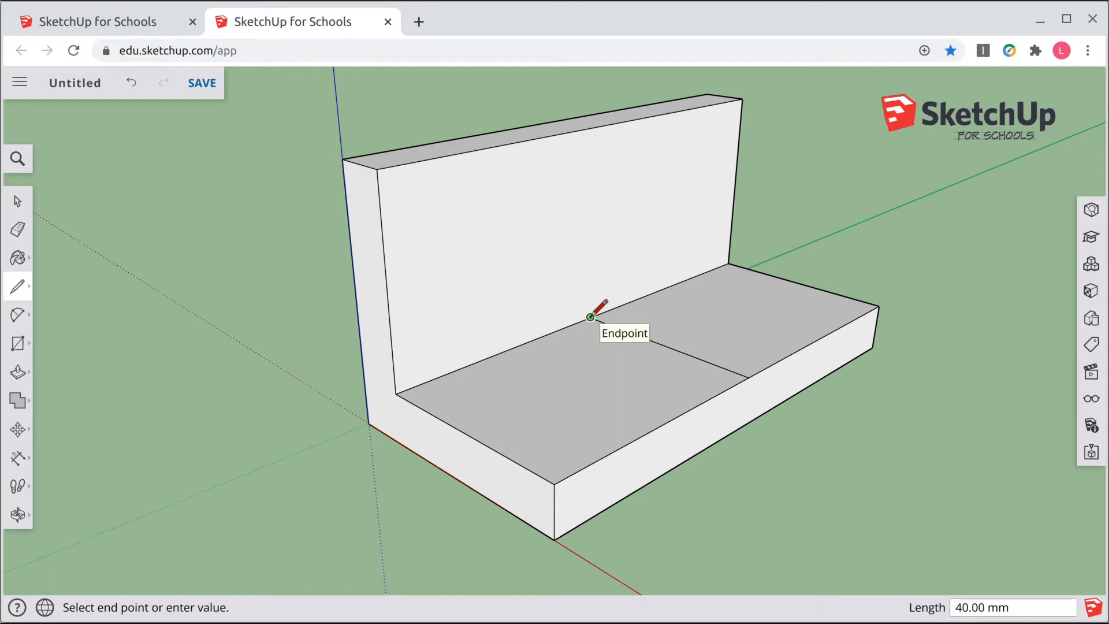
pyautogui.click(594, 127)
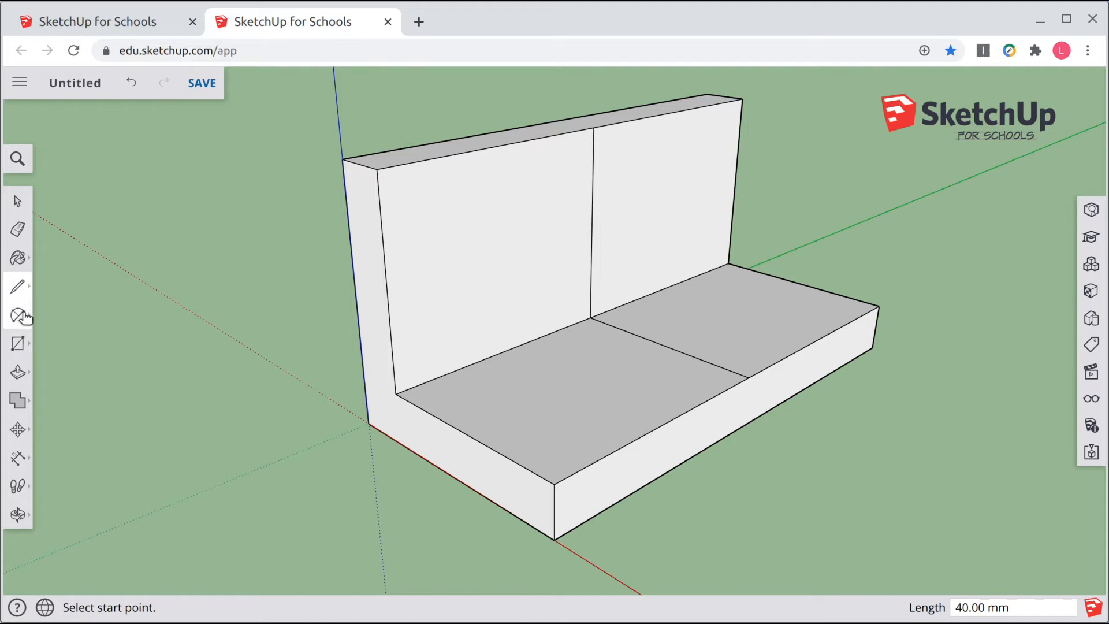
# Step: Draw a circle of radius 10 mm centred in the front half of the base plate
pyautogui.click(19, 346)
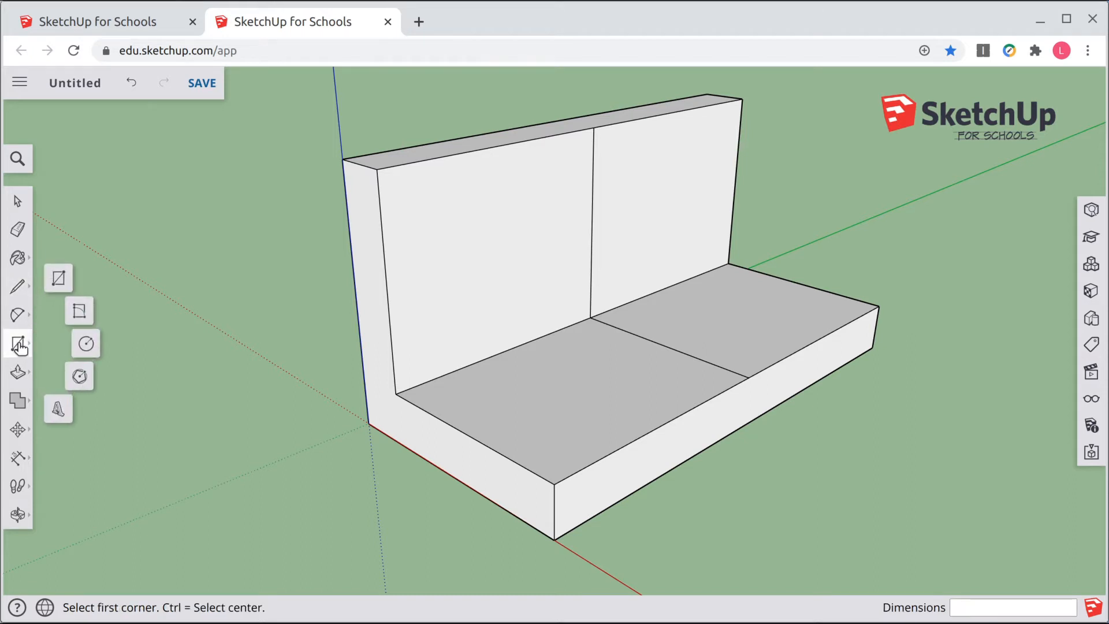
pyautogui.click(87, 344)
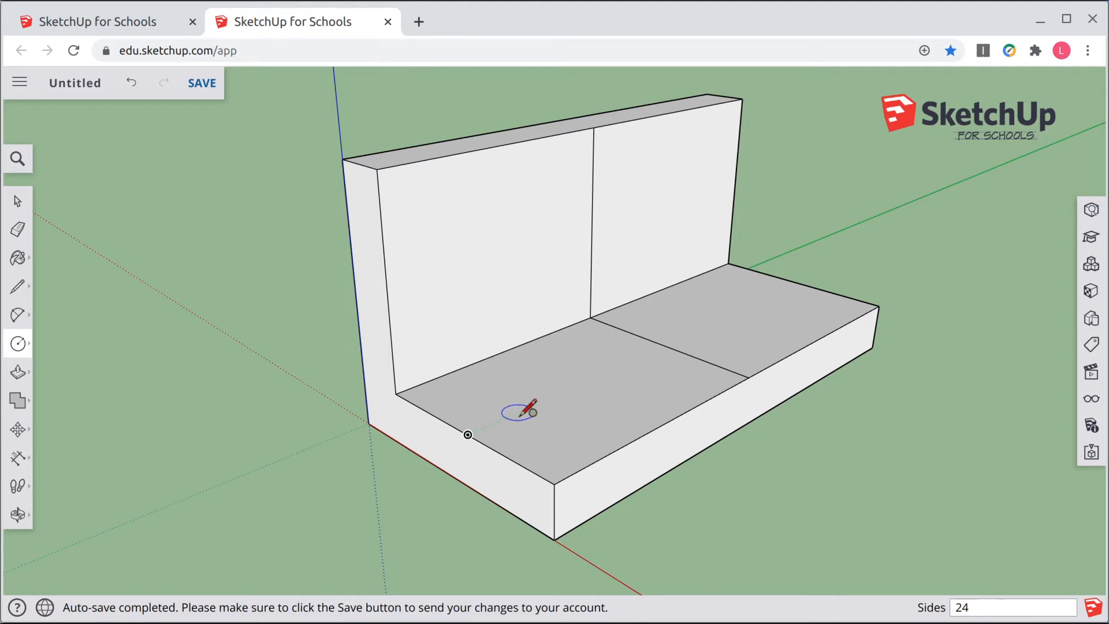
pyautogui.click(576, 386)
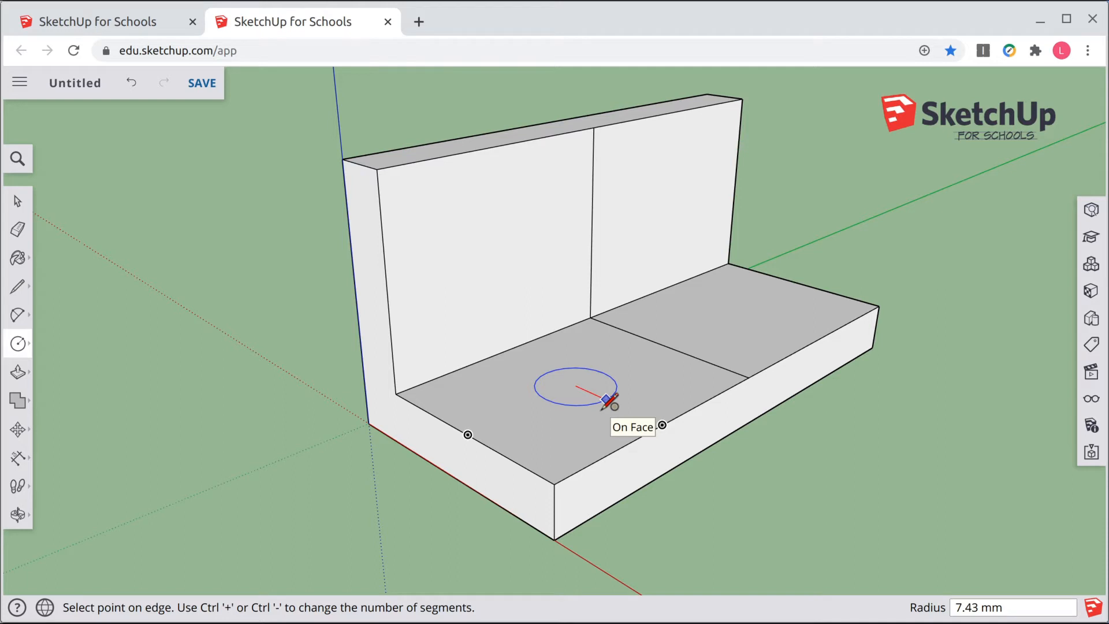
pyautogui.write('10')
pyautogui.press('Return')
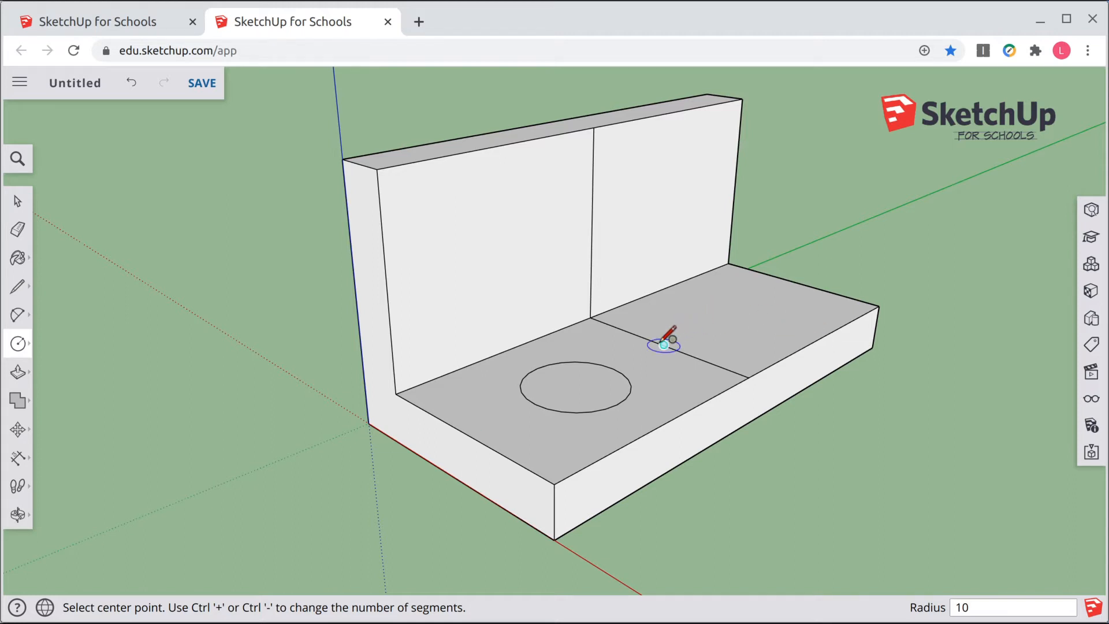
# Step: Draw a second 10 mm radius circle centred in the other half of the base plate
pyautogui.click(737, 312)
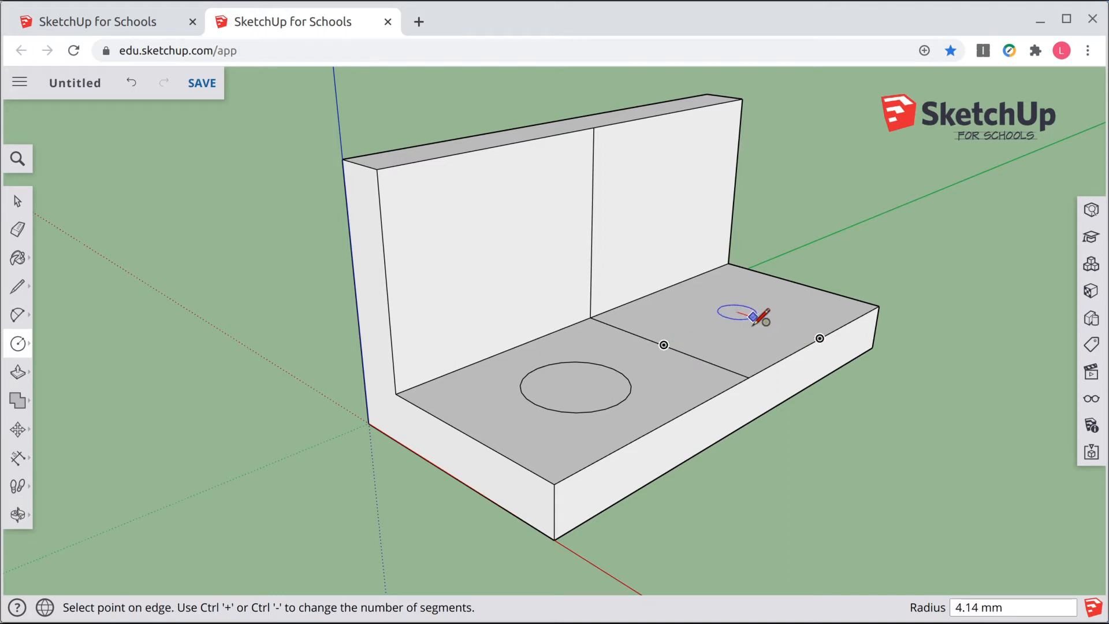
pyautogui.write('10')
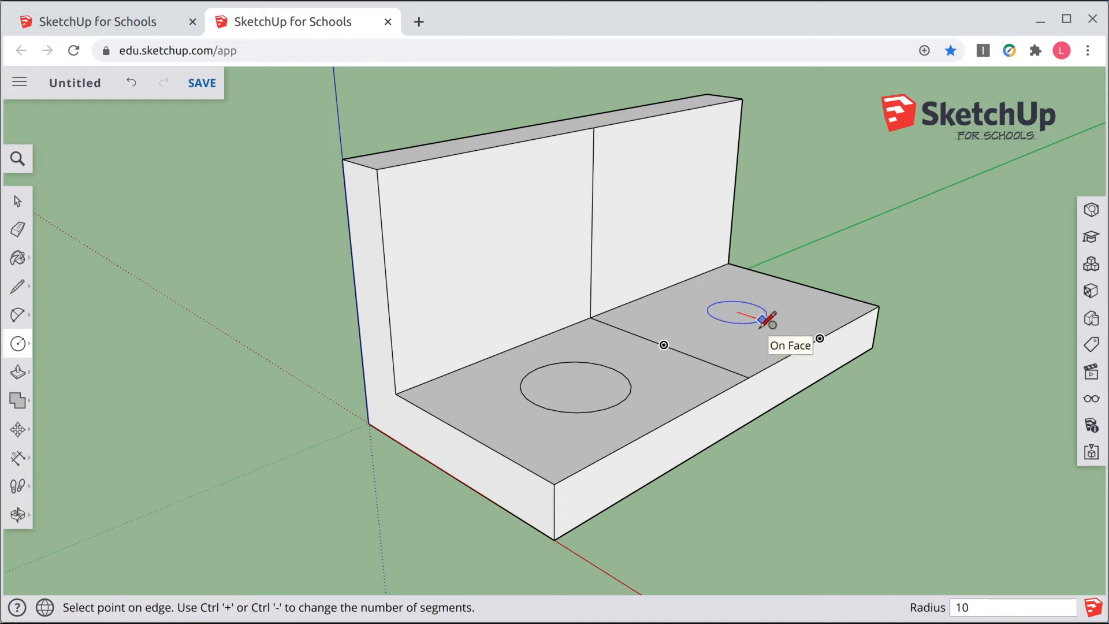
pyautogui.press('Return')
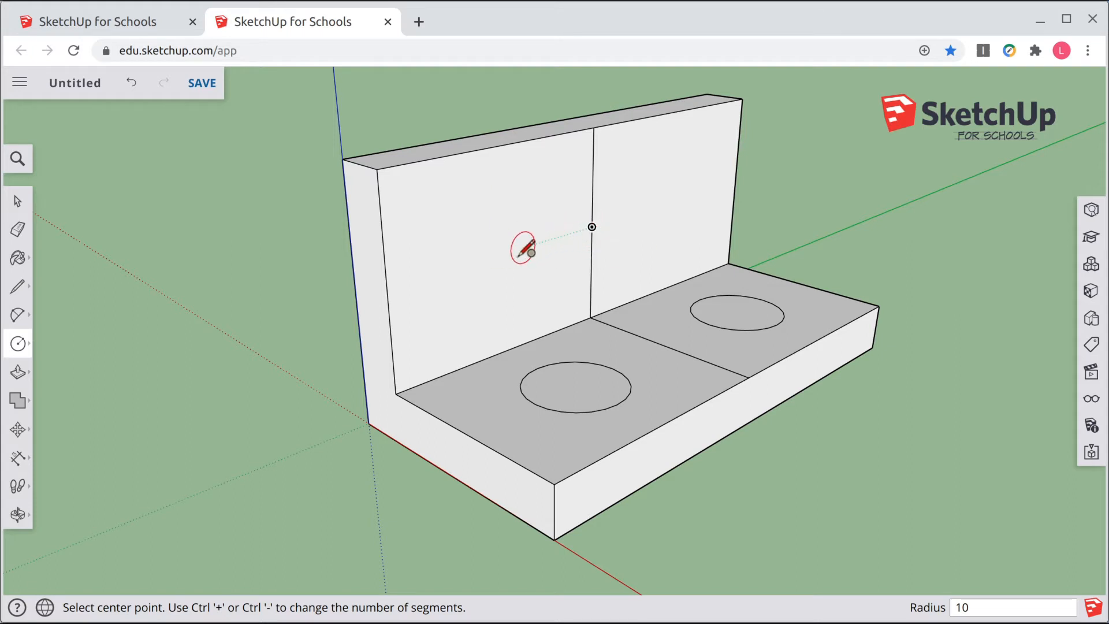
# Step: Draw two 10 mm radius circles on the wall face, one in each half
pyautogui.click(499, 255)
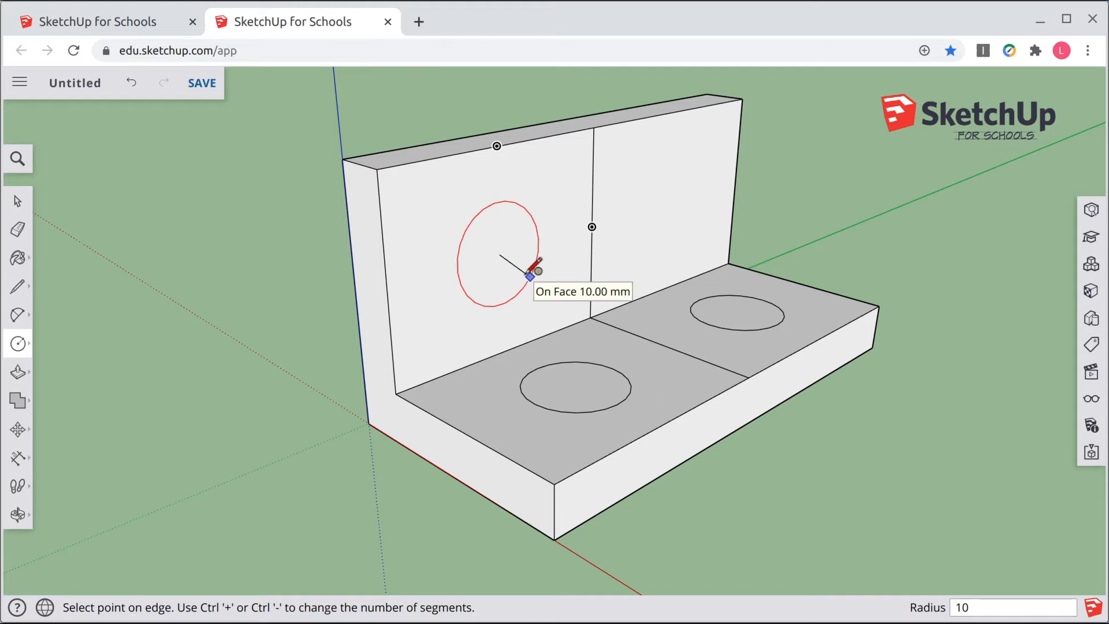
pyautogui.click(530, 276)
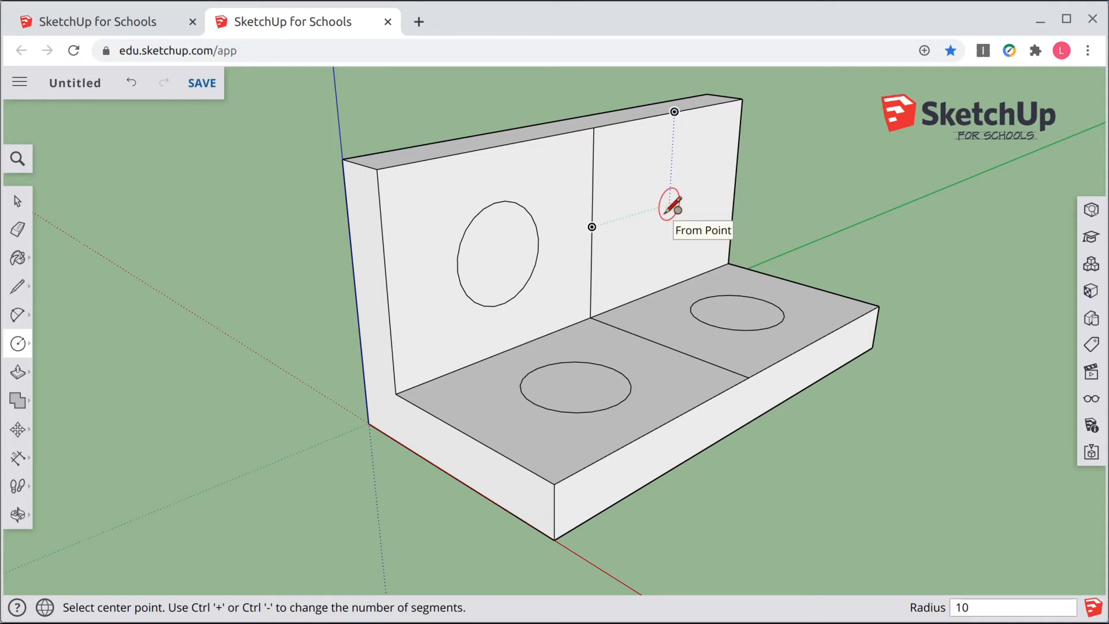
pyautogui.click(669, 206)
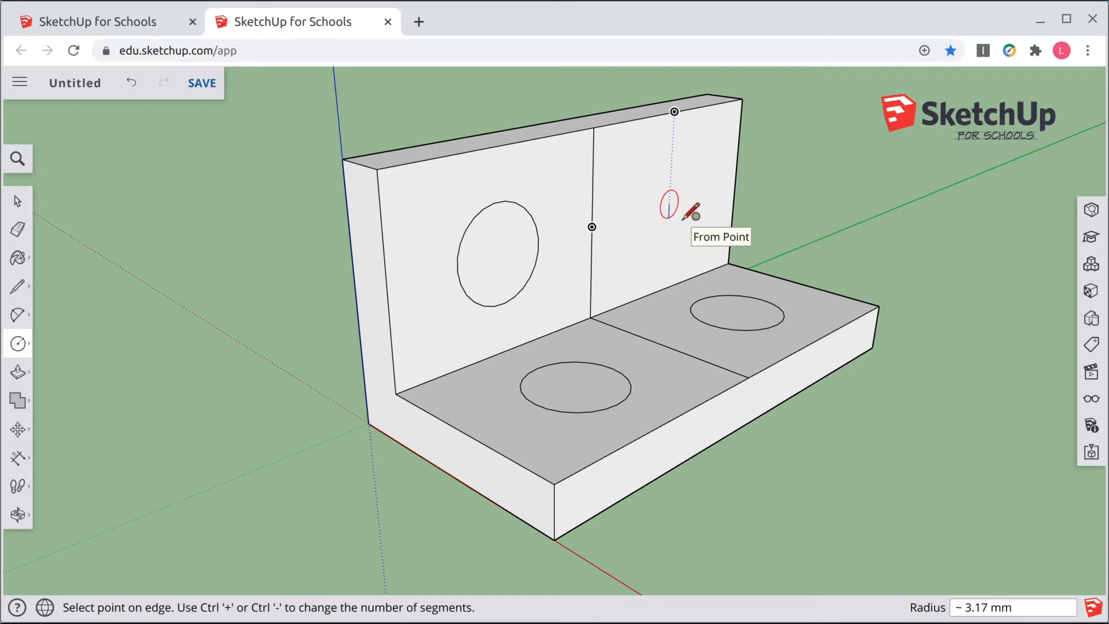
pyautogui.click(685, 216)
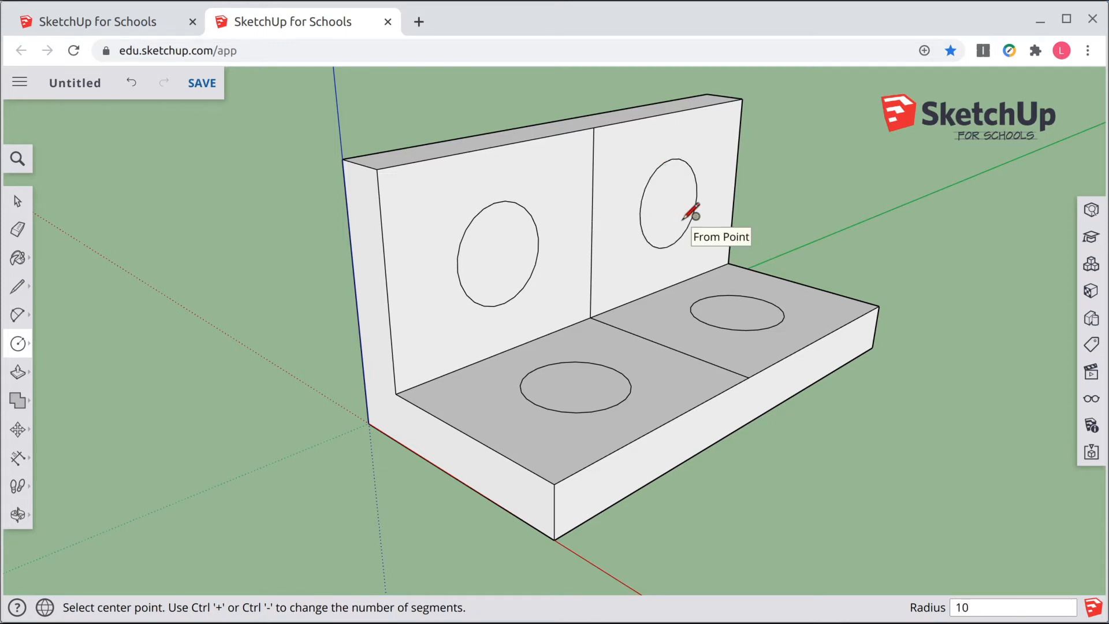
# Step: Push/pull the first base-plate circle down through the plate to cut a hole
pyautogui.click(18, 374)
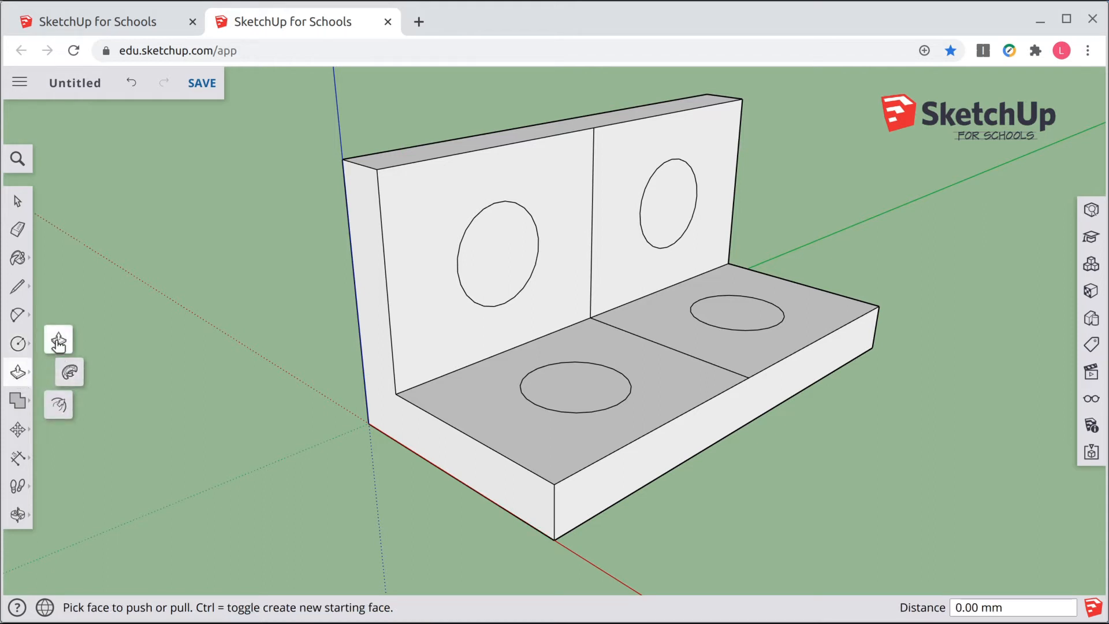
pyautogui.click(572, 391)
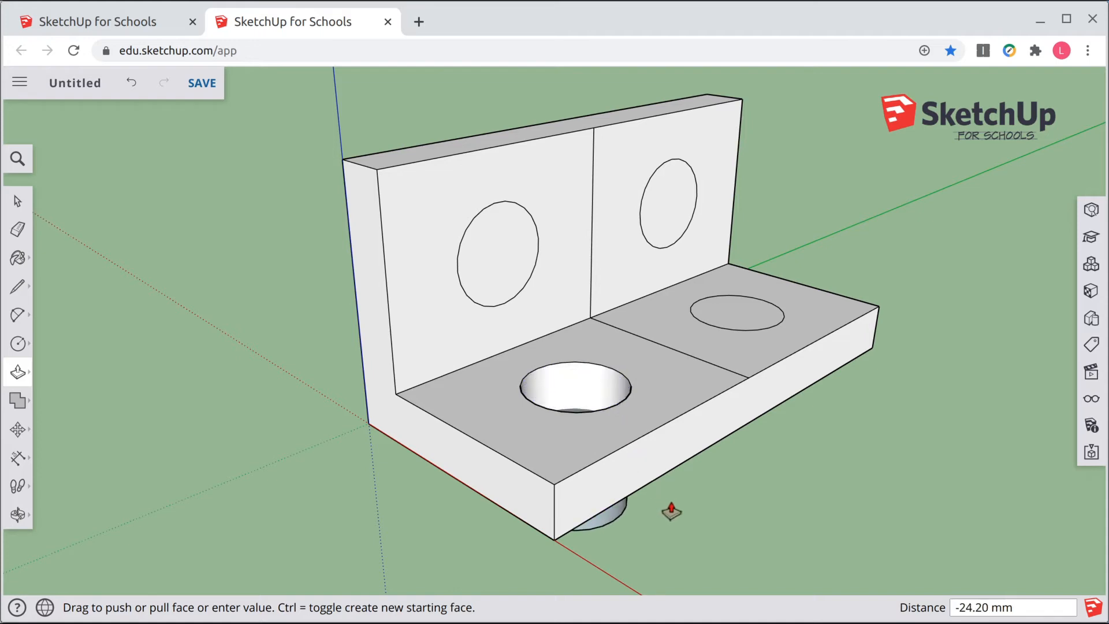
pyautogui.moveTo(671, 510); pyautogui.dragTo(876, 260, button='middle')
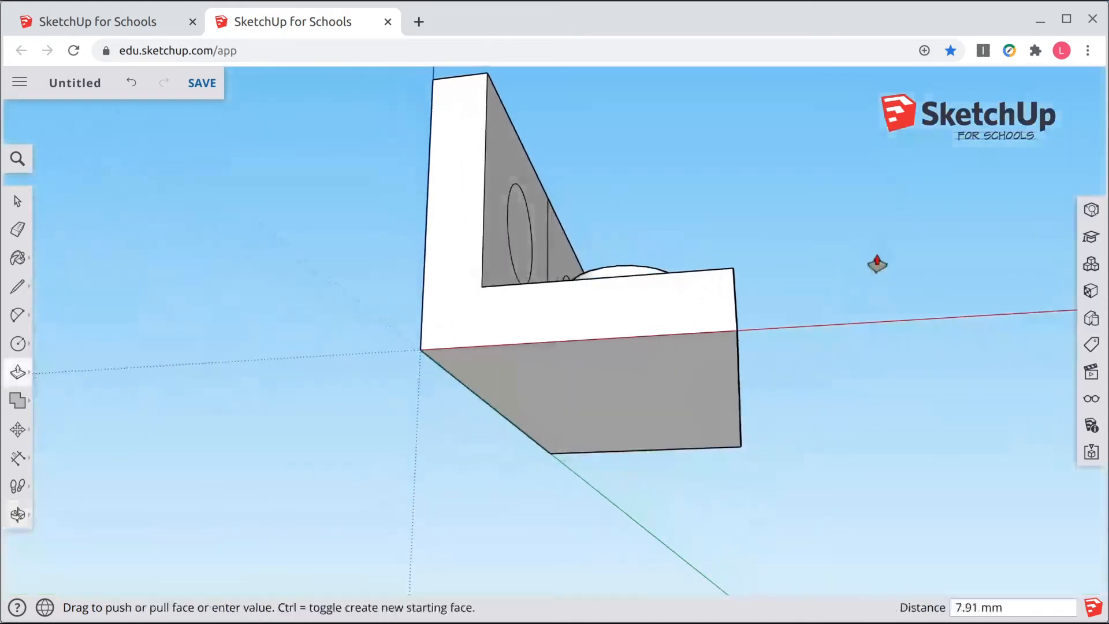
pyautogui.click(700, 347)
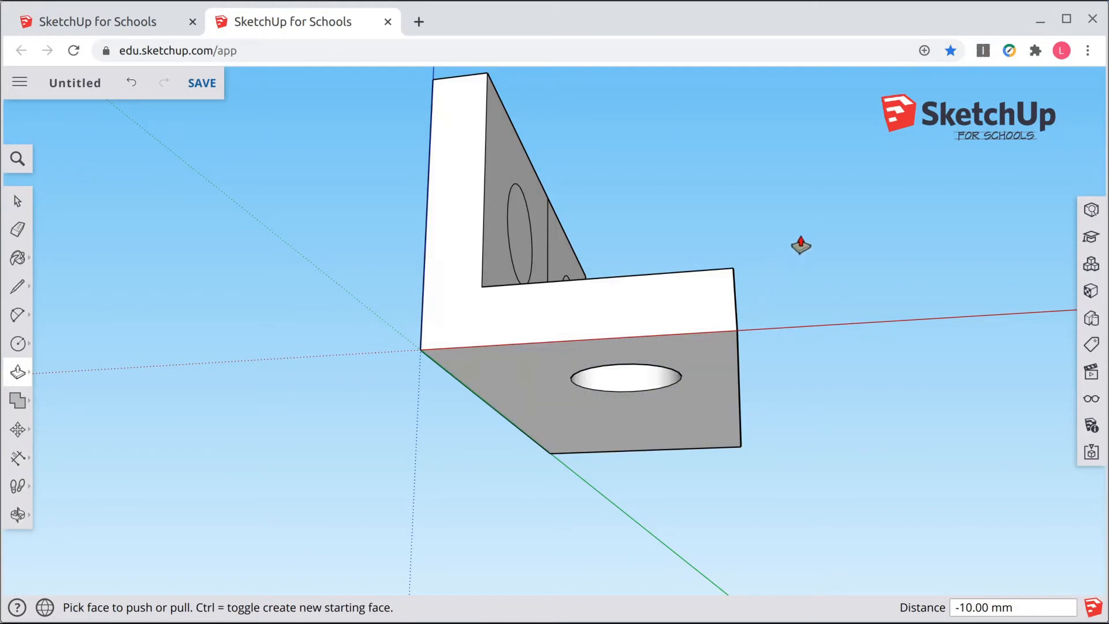
# Step: Push/pull the second base-plate circle down through the plate to cut another hole
pyautogui.moveTo(832, 225); pyautogui.dragTo(482, 508, button='middle')
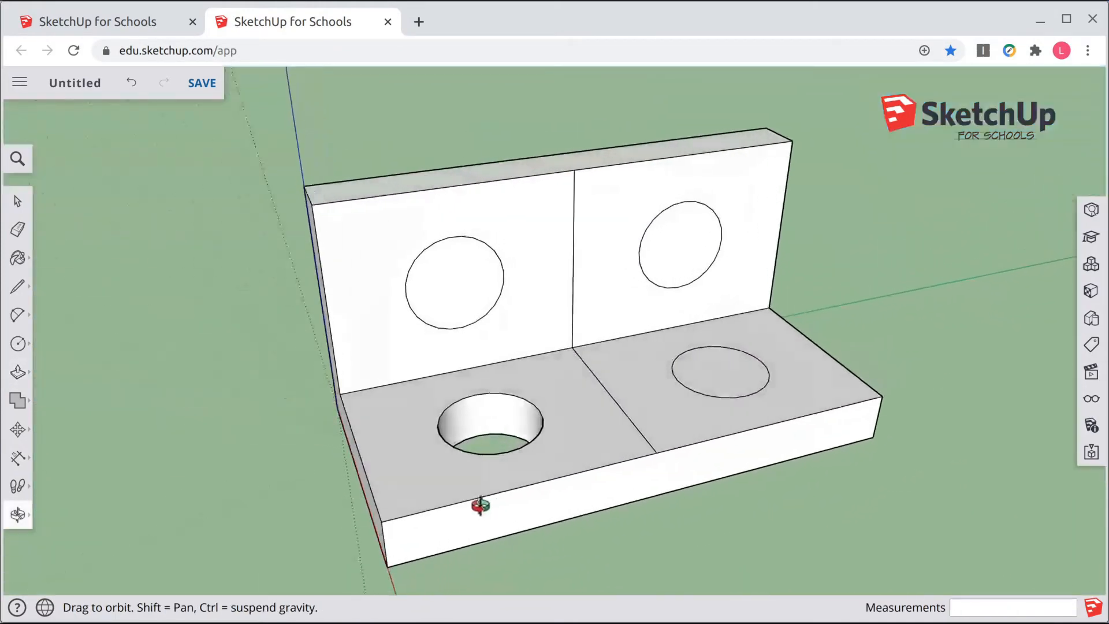
pyautogui.click(721, 374)
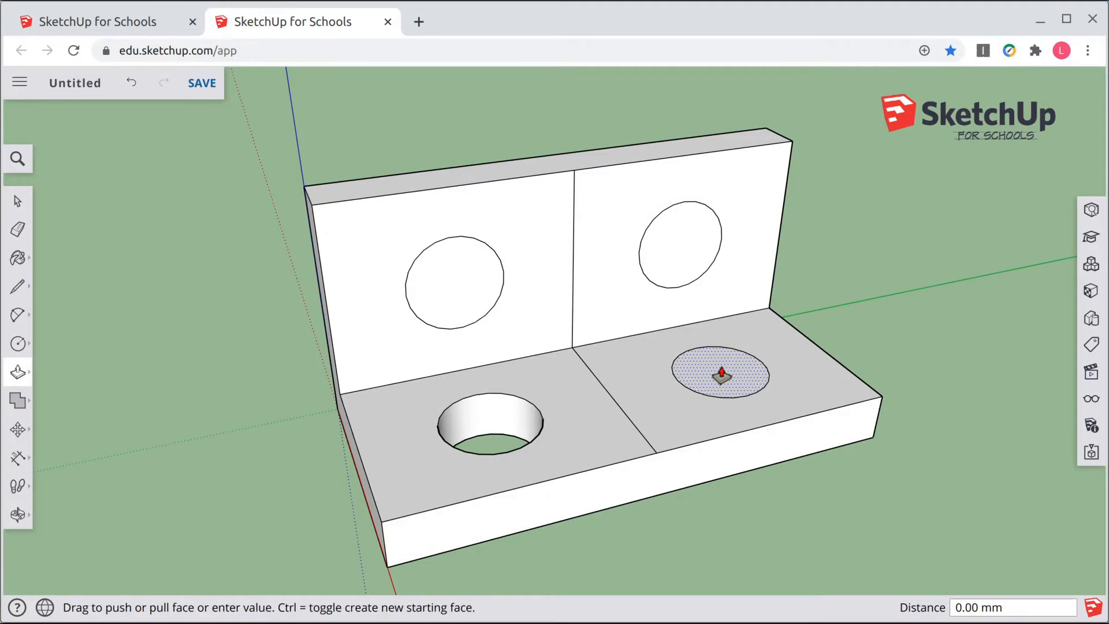
pyautogui.click(787, 515)
pyautogui.moveTo(787, 515); pyautogui.dragTo(899, 150, button='middle')
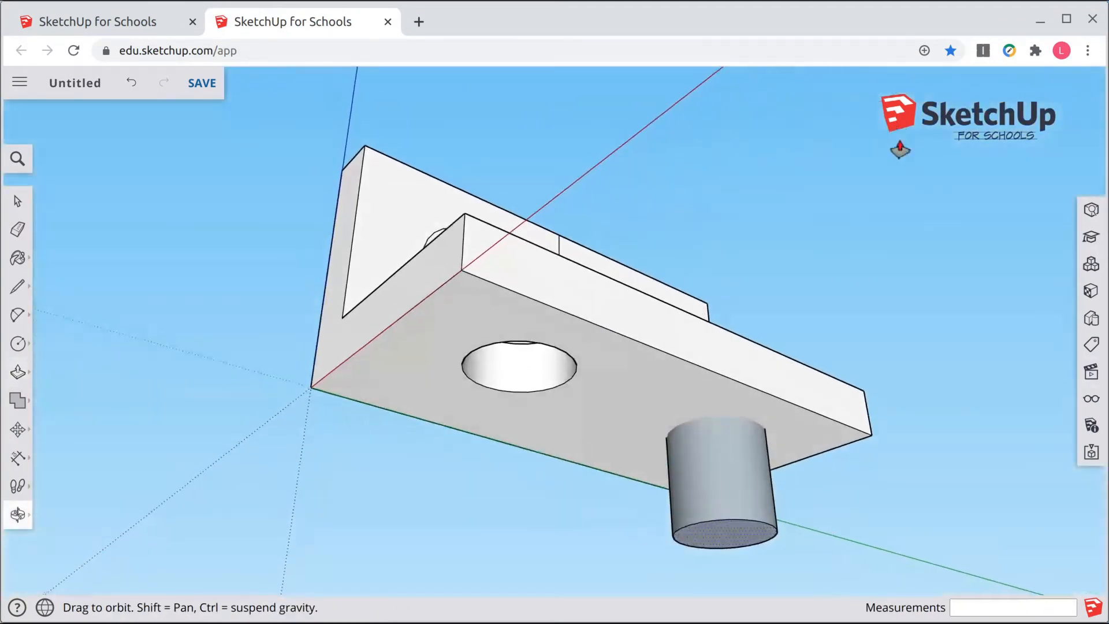
pyautogui.click(676, 393)
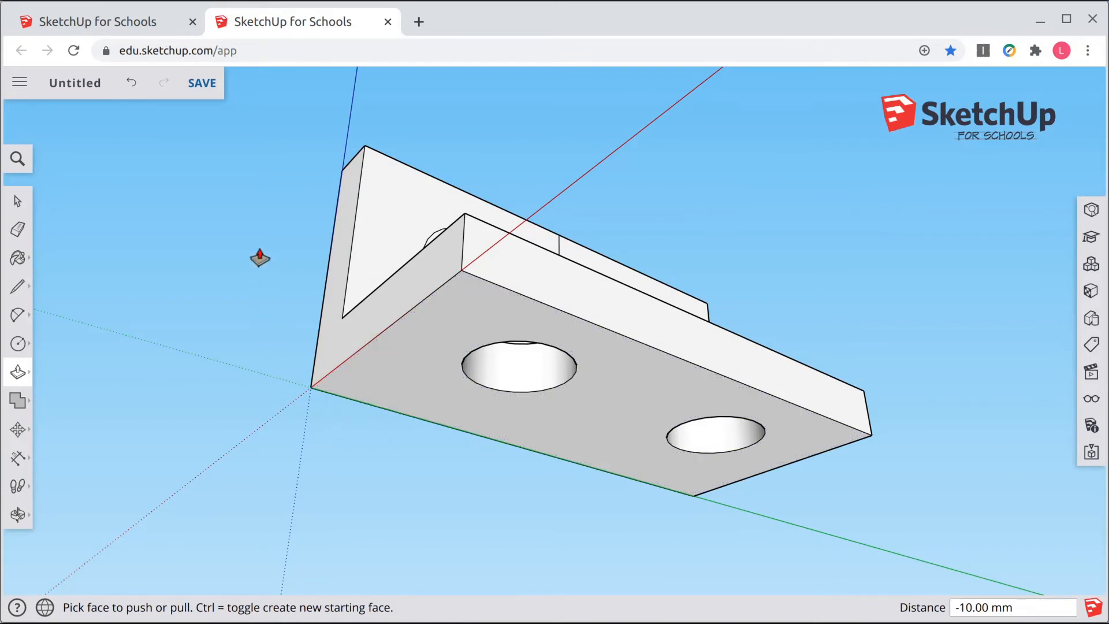
# Step: Push/pull both wall circles through the 10 mm wall to cut the two wall holes
pyautogui.moveTo(260, 258); pyautogui.dragTo(376, 445, button='middle')
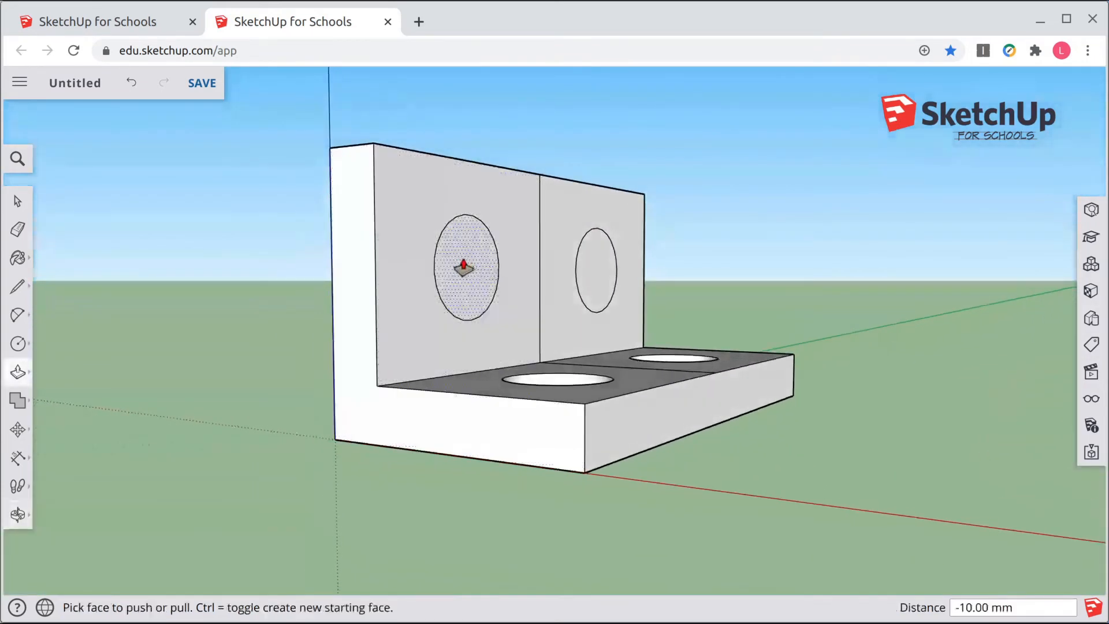
pyautogui.click(463, 267)
pyautogui.click(254, 258)
pyautogui.moveTo(254, 258); pyautogui.dragTo(612, 300, button='middle')
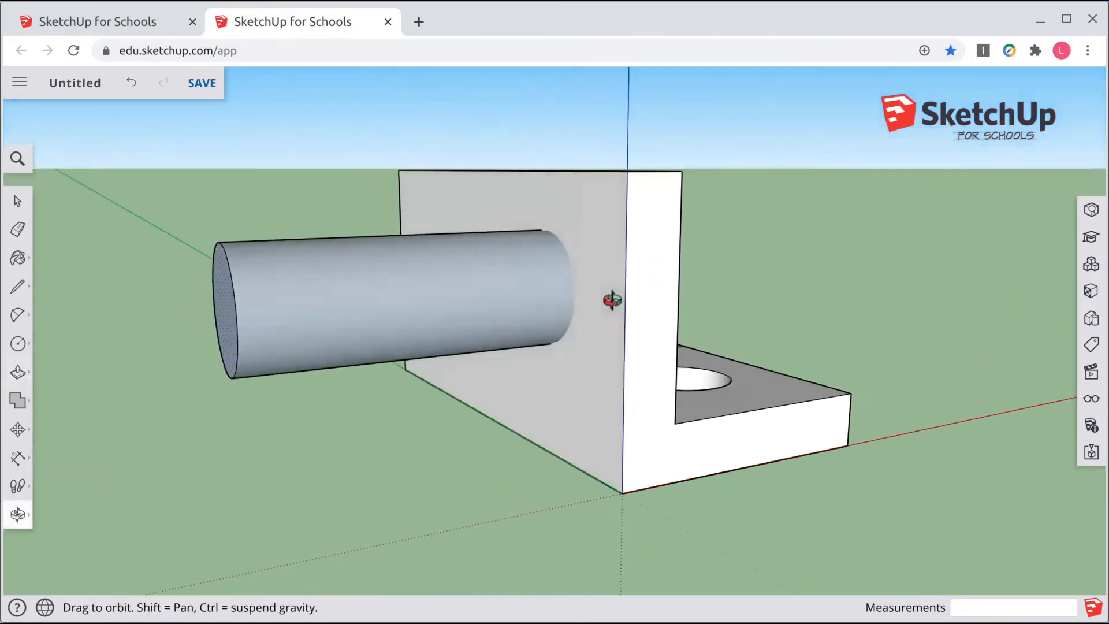
pyautogui.click(601, 259)
pyautogui.moveTo(824, 227); pyautogui.dragTo(346, 301, button='middle')
pyautogui.click(631, 245)
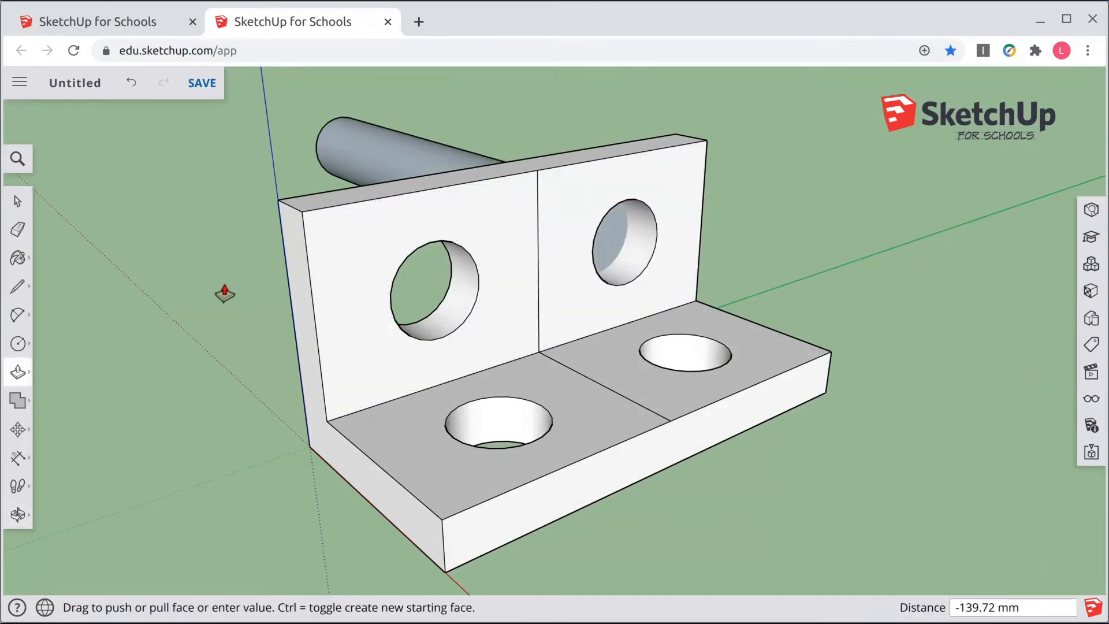
pyautogui.moveTo(224, 293); pyautogui.dragTo(817, 289, button='middle')
pyautogui.click(552, 252)
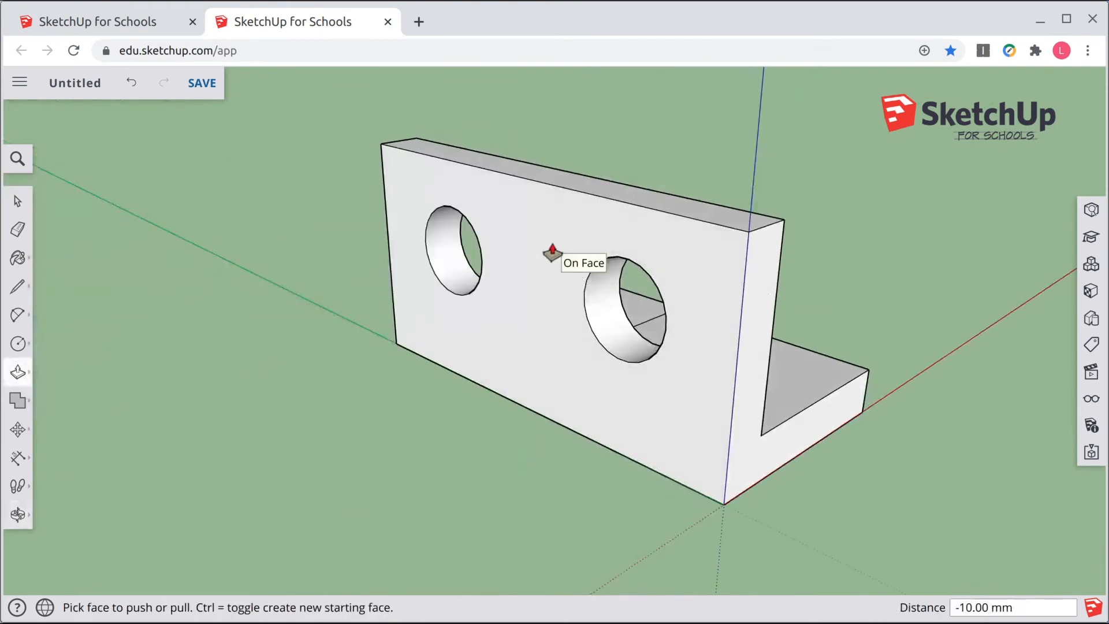
pyautogui.moveTo(896, 247); pyautogui.dragTo(139, 265, button='middle')
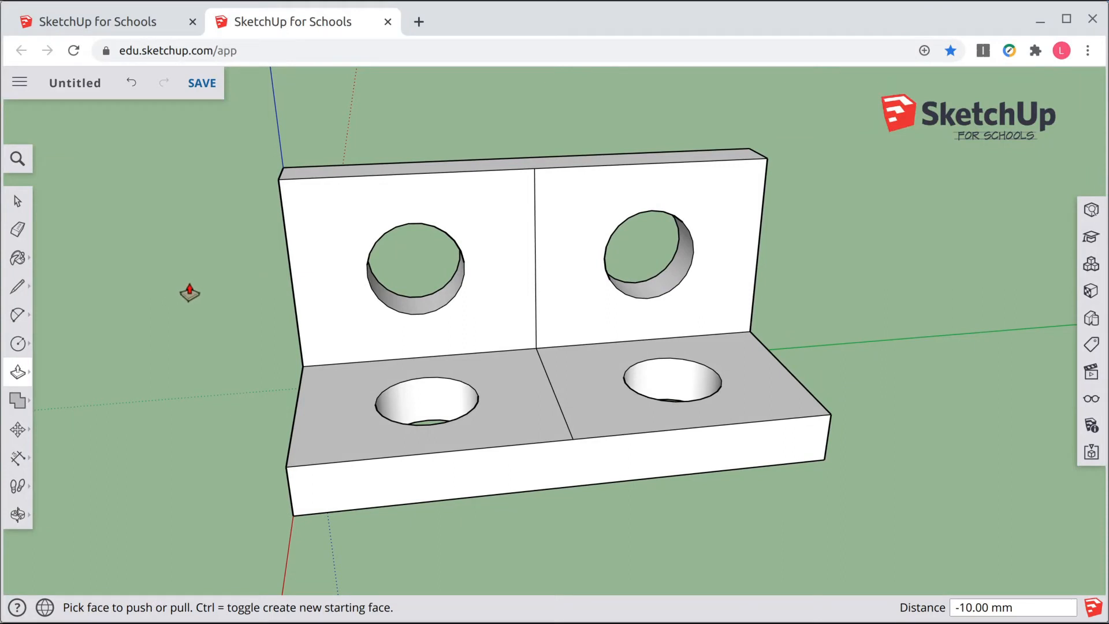
# Step: Draw a tangent arc of about 6 mm radius rounding the base plate's front-left corner
pyautogui.moveTo(197, 369); pyautogui.dragTo(141, 410, button='middle')
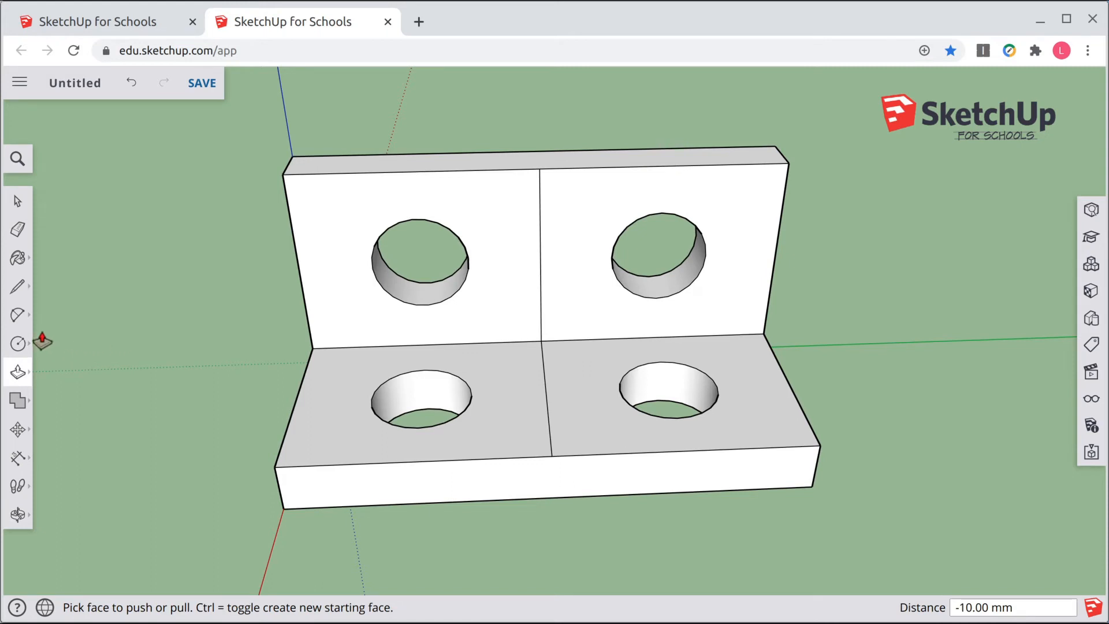
pyautogui.click(17, 317)
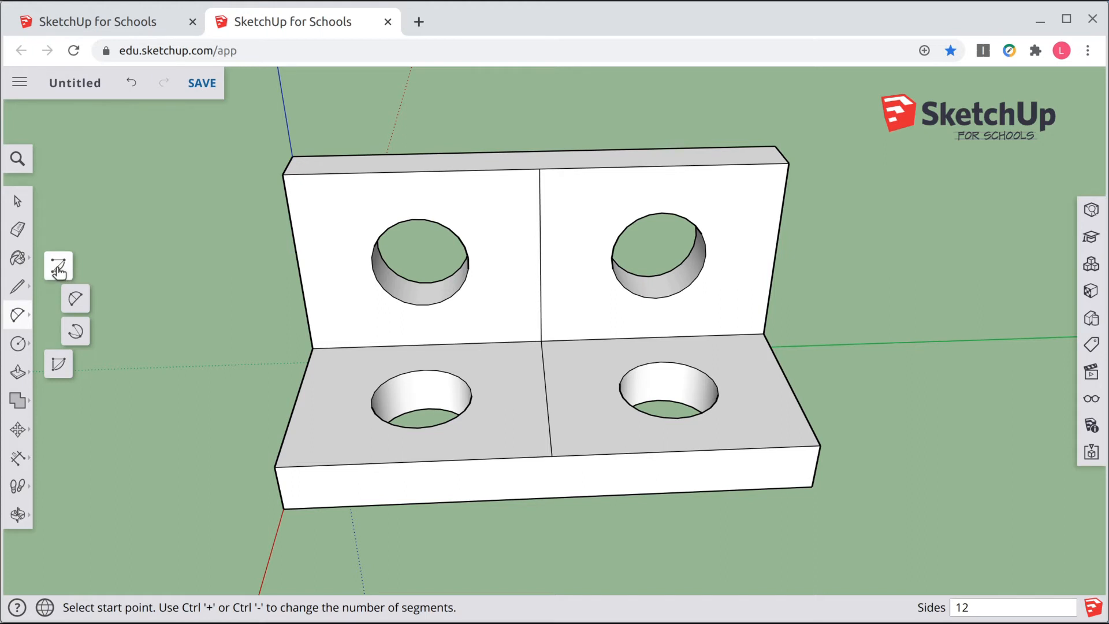
pyautogui.click(74, 302)
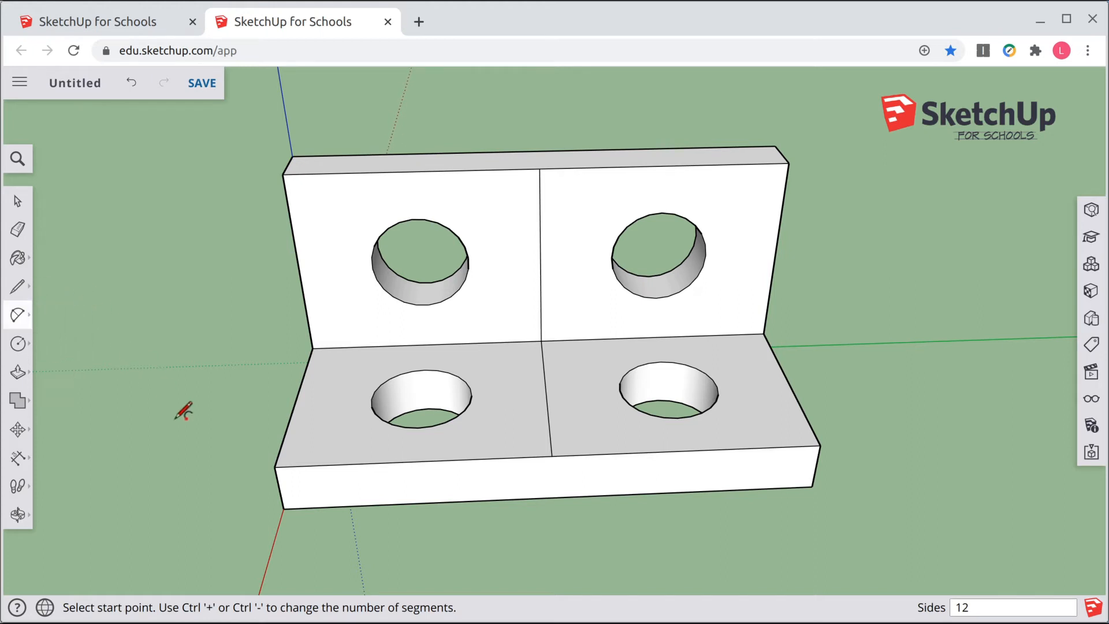
pyautogui.scroll(3, 246, 453)
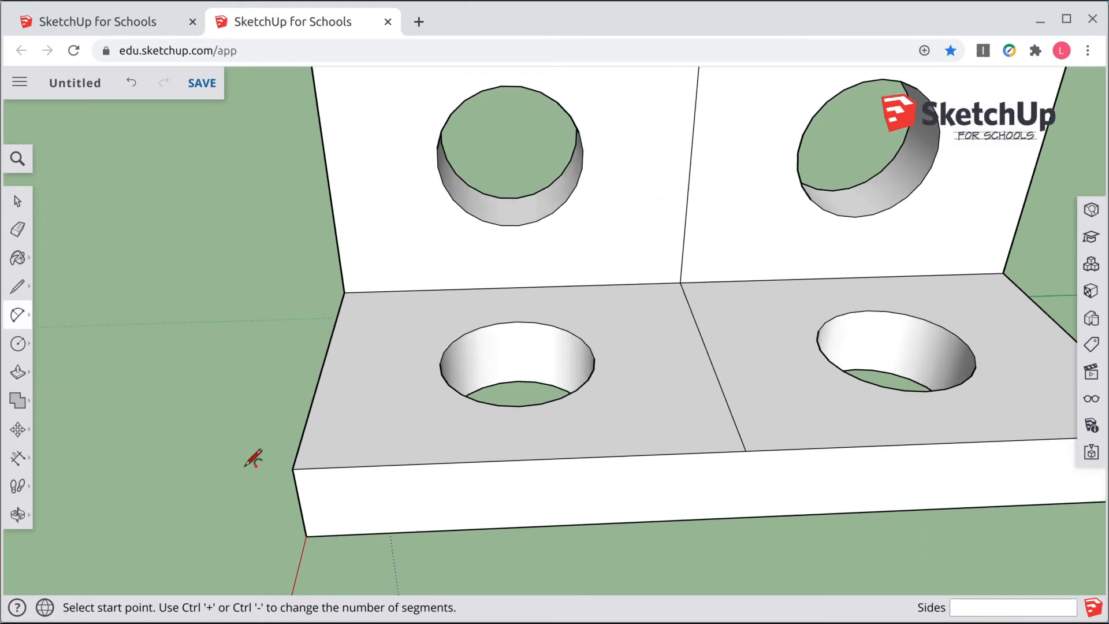
pyautogui.click(302, 434)
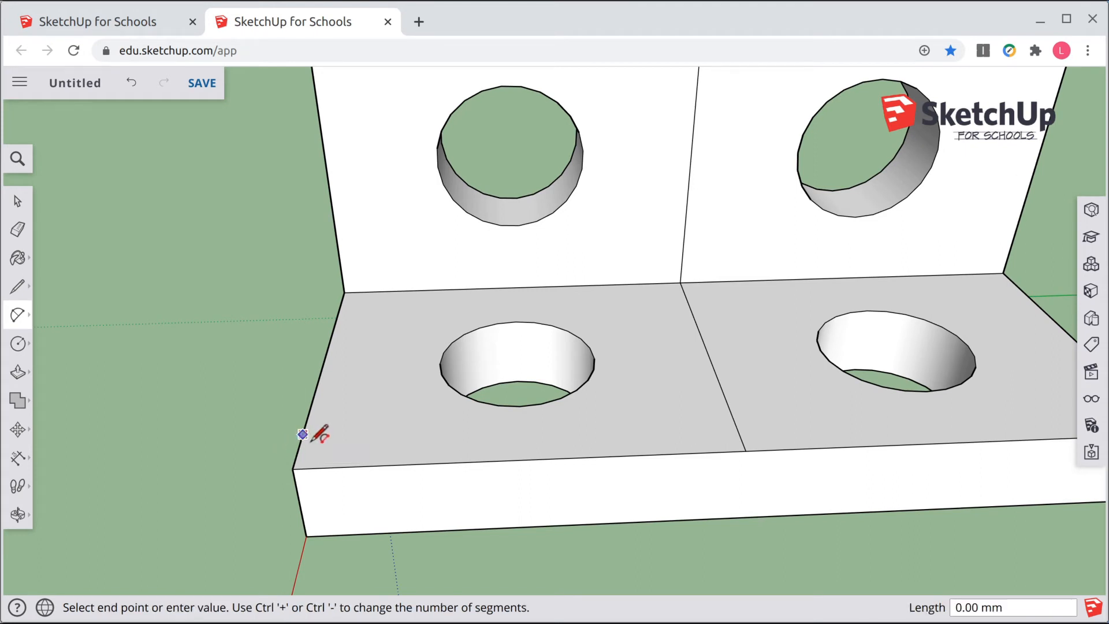
pyautogui.click(349, 465)
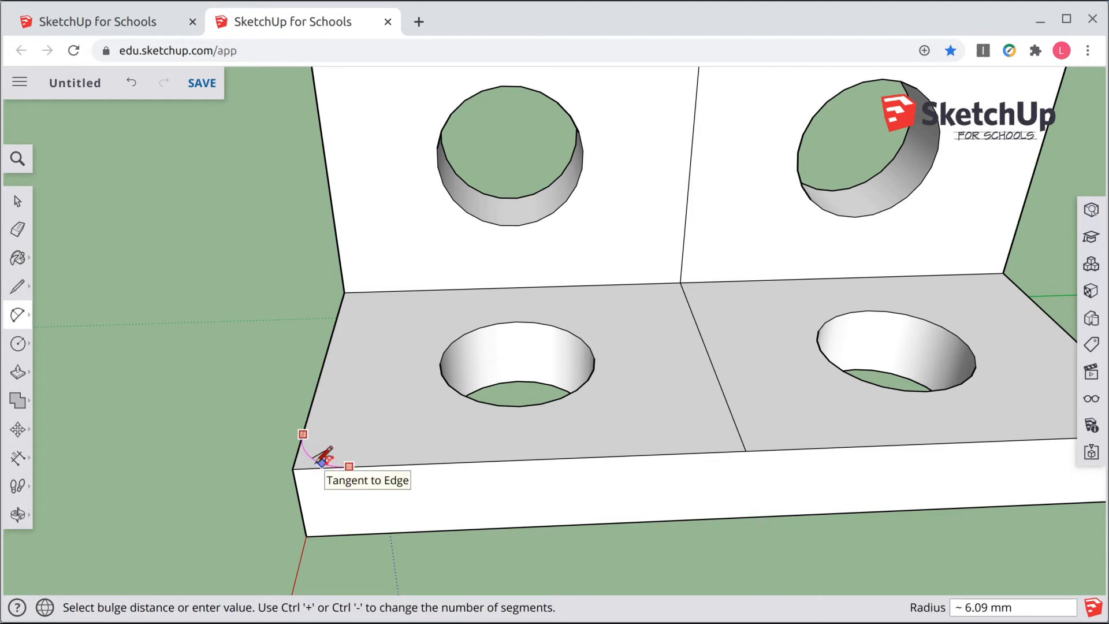
pyautogui.click(322, 460)
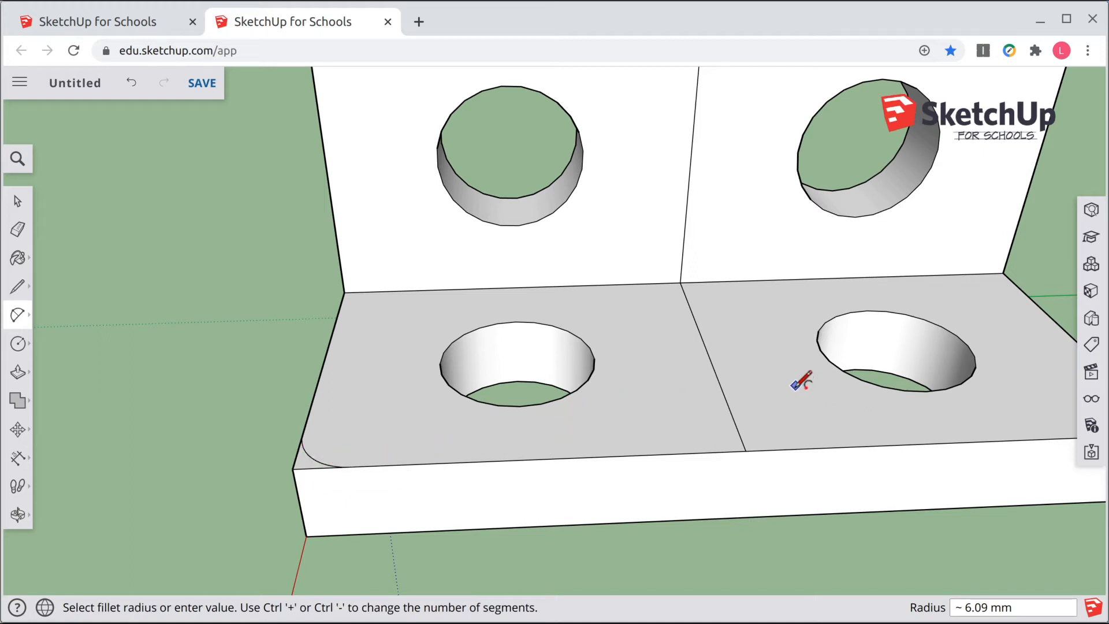
# Step: Draw a tangent arc of about 5 mm radius rounding the base plate's front-right corner
pyautogui.keyDown('shift'); pyautogui.moveTo(790, 370); pyautogui.dragTo(579, 364, button='middle'); pyautogui.keyUp('shift')
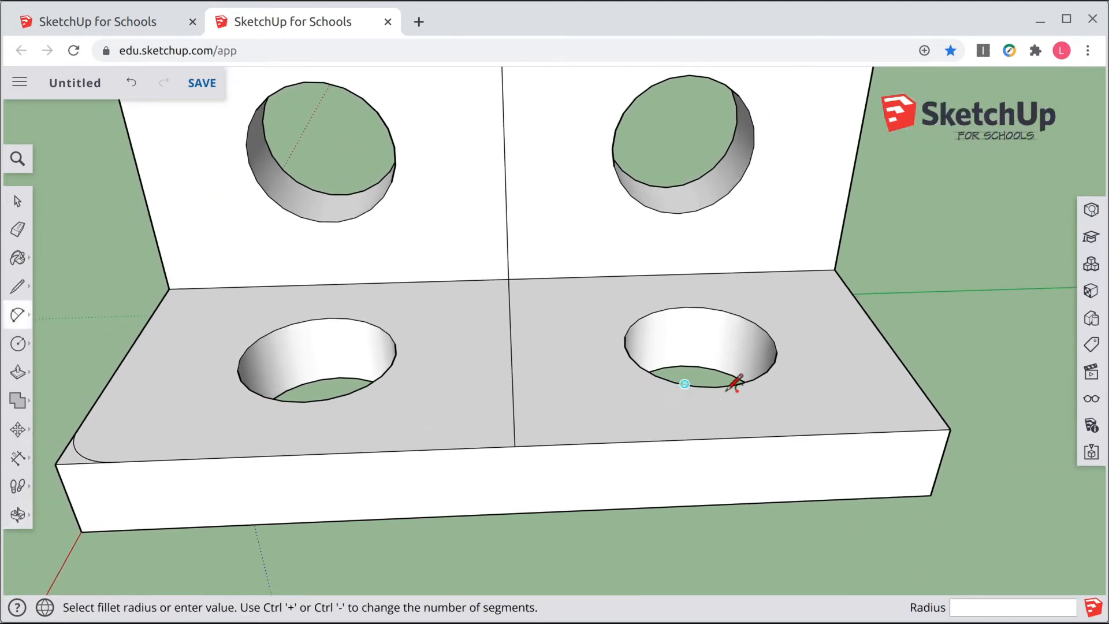
pyautogui.click(904, 430)
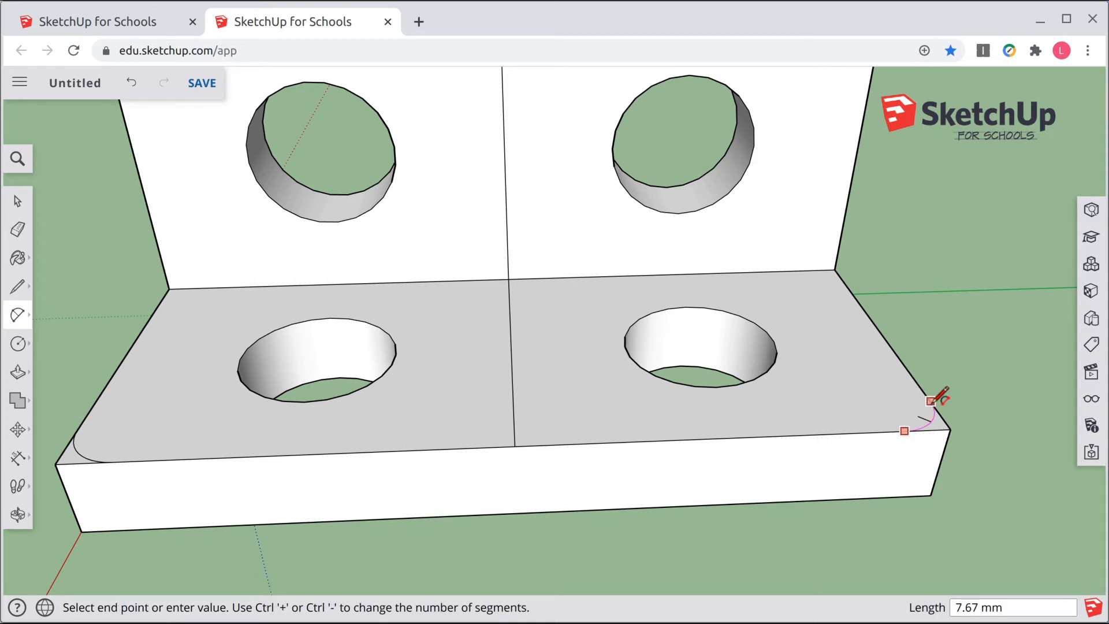
pyautogui.click(930, 400)
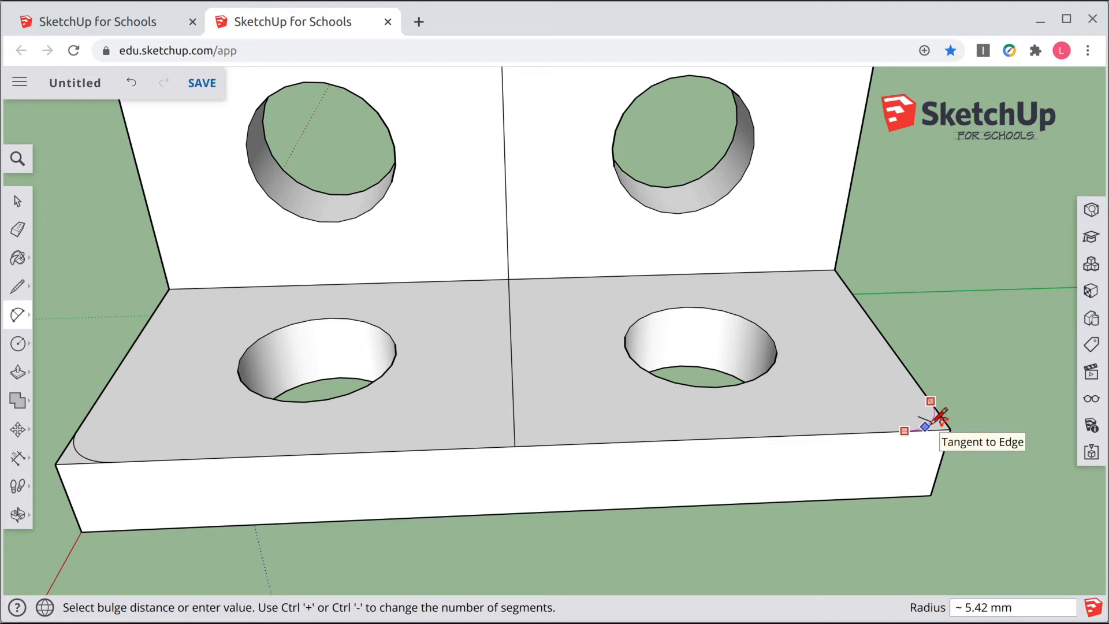
pyautogui.click(939, 415)
# Step: Draw a tangent arc rounding the wall's top-right corner
pyautogui.scroll(-3, 835, 324)
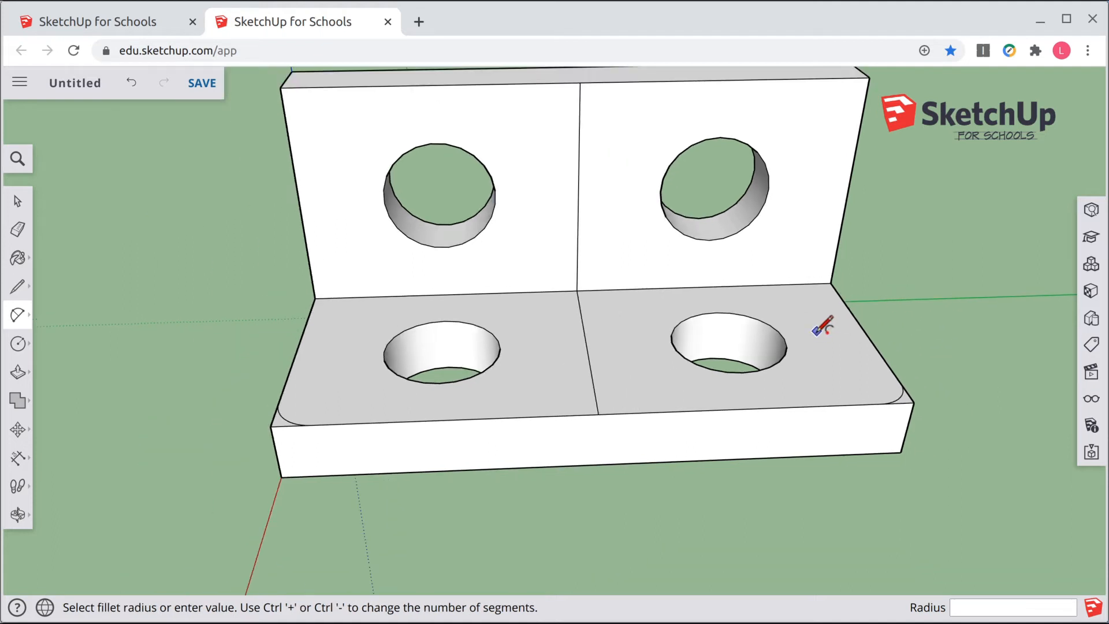
pyautogui.scroll(-2, 816, 327)
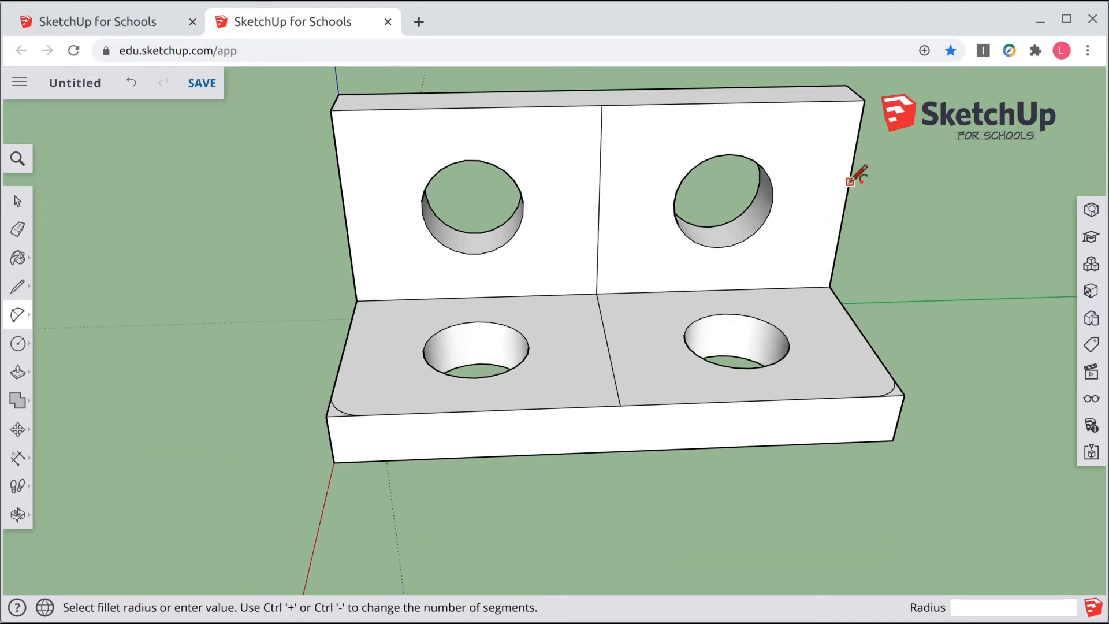
pyautogui.moveTo(849, 170); pyautogui.dragTo(696, 226, button='middle')
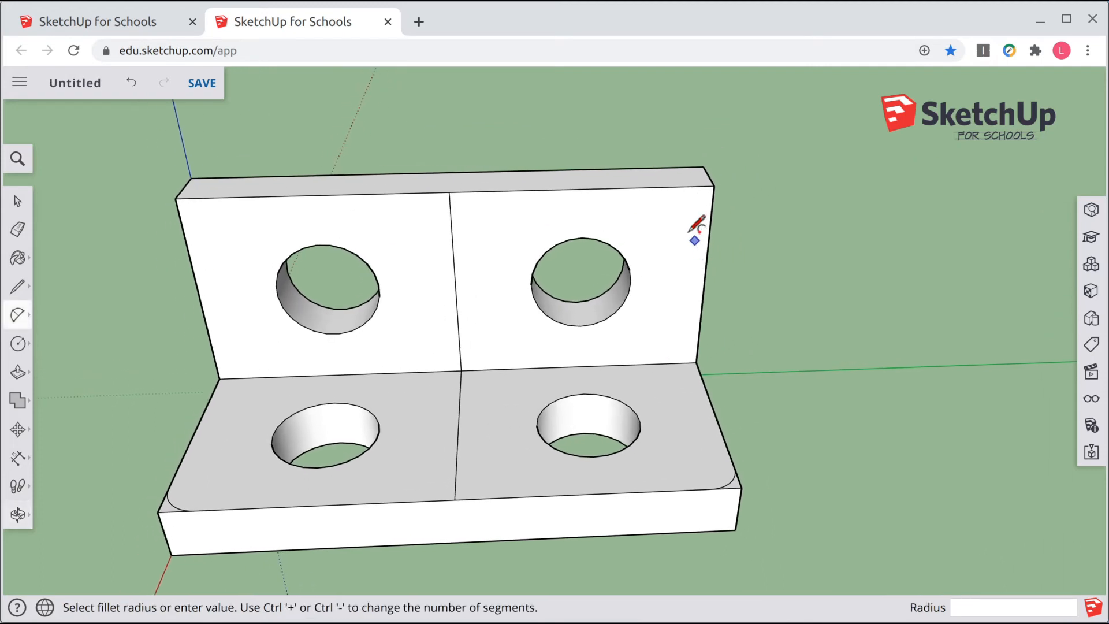
pyautogui.click(691, 186)
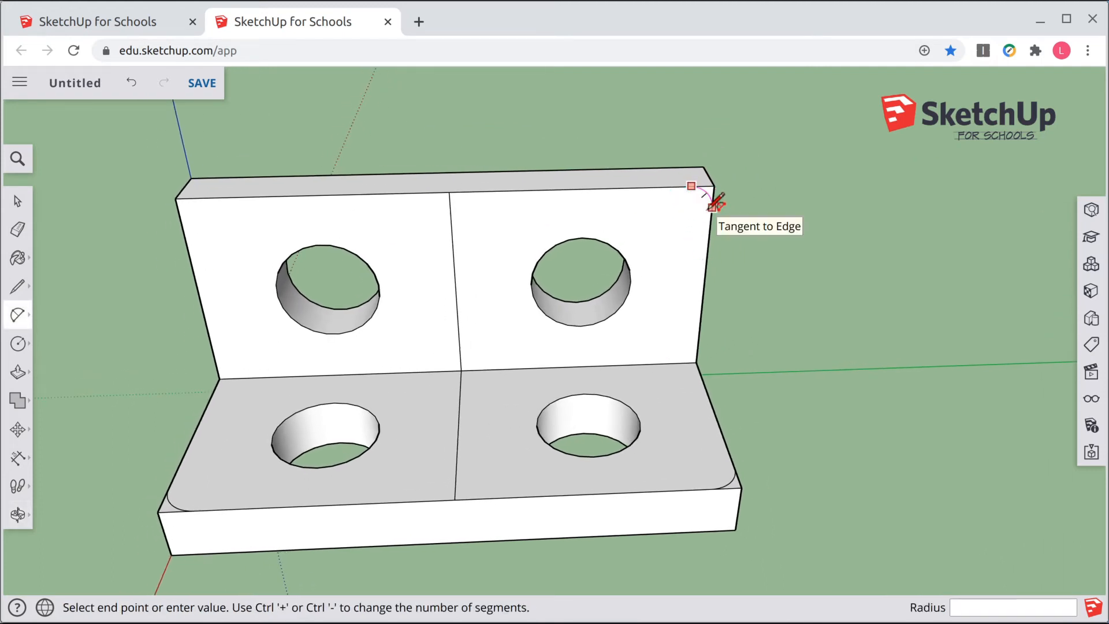
pyautogui.click(712, 207)
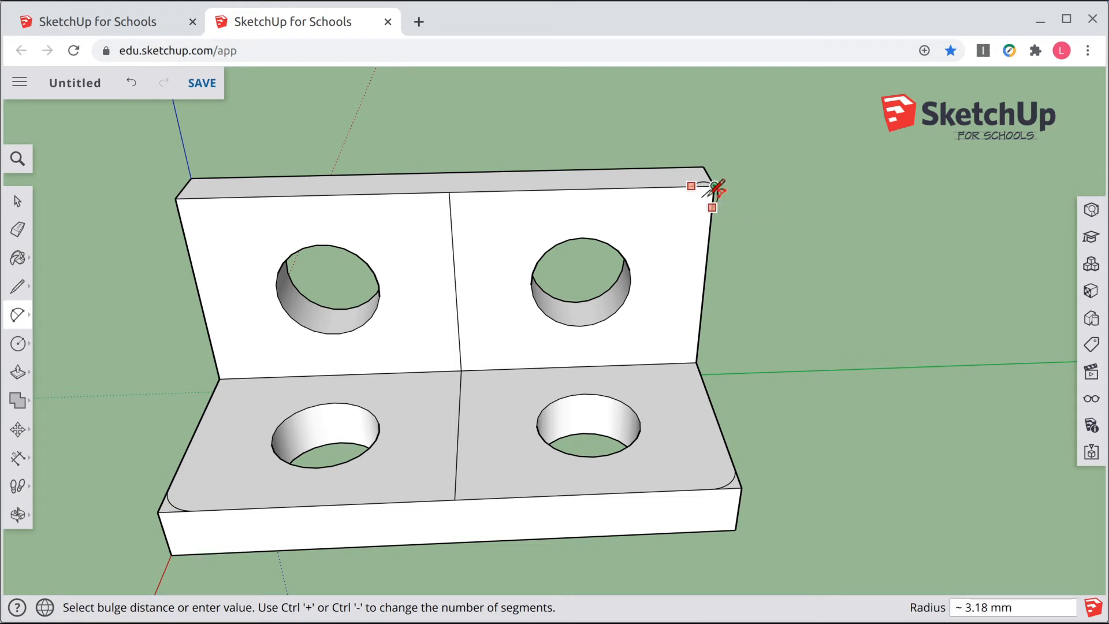
pyautogui.scroll(2, 716, 191)
pyautogui.scroll(2, 716, 191)
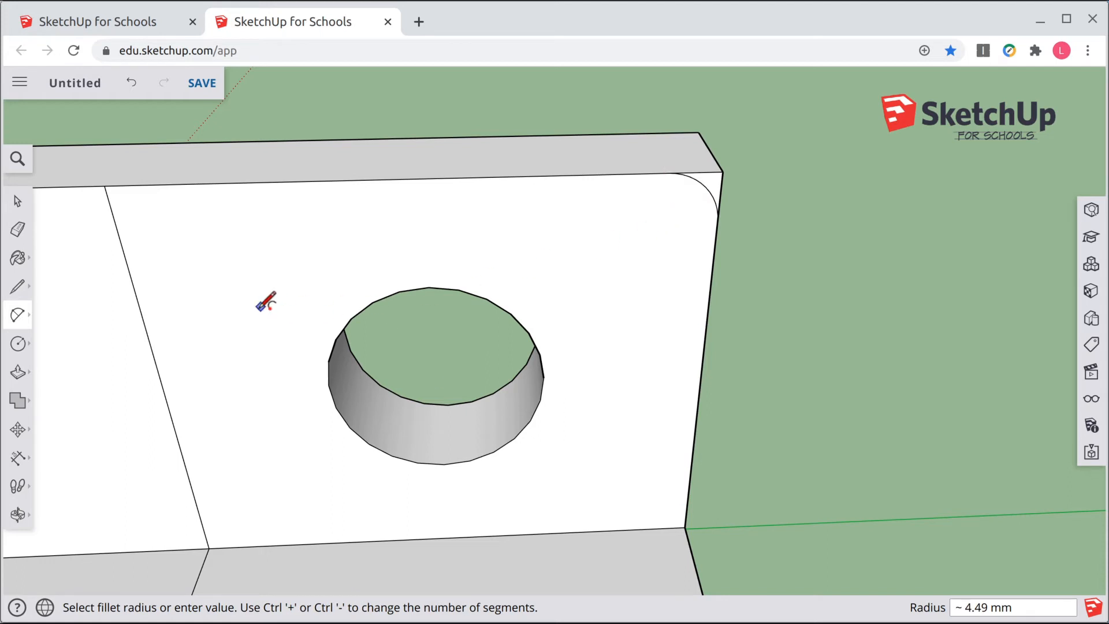
pyautogui.scroll(-4, 266, 301)
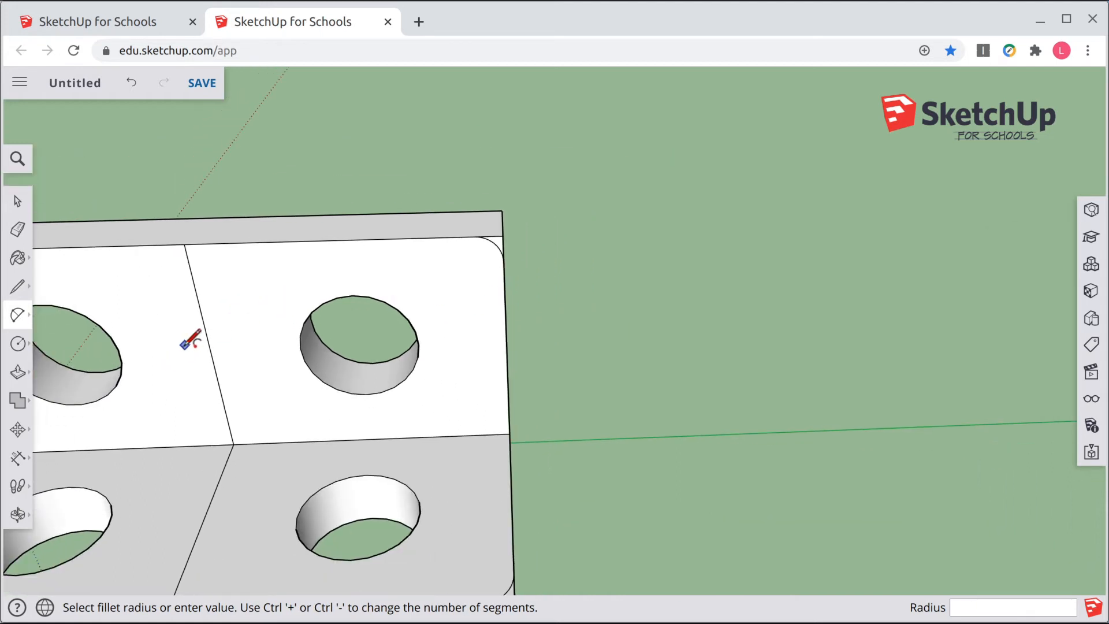
# Step: Draw a tangent arc of 5 mm radius rounding the wall's top-left corner
pyautogui.moveTo(191, 340); pyautogui.dragTo(436, 321, button='middle')
pyautogui.moveTo(139, 290); pyautogui.dragTo(231, 260, button='middle')
pyautogui.scroll(5, 230, 260)
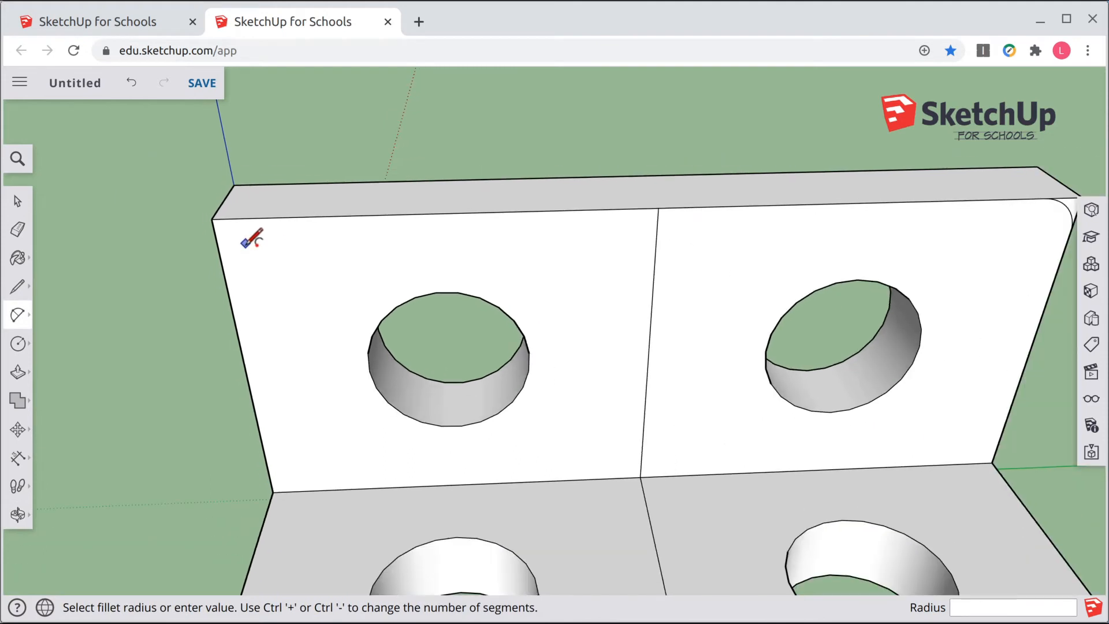
pyautogui.scroll(-1, 243, 242)
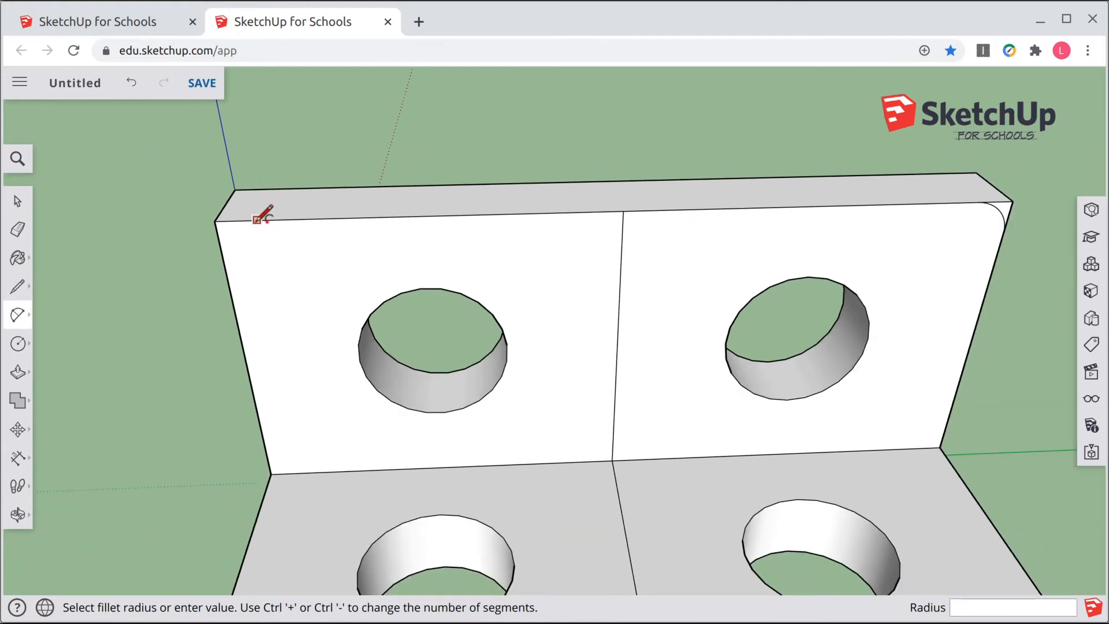
pyautogui.click(257, 219)
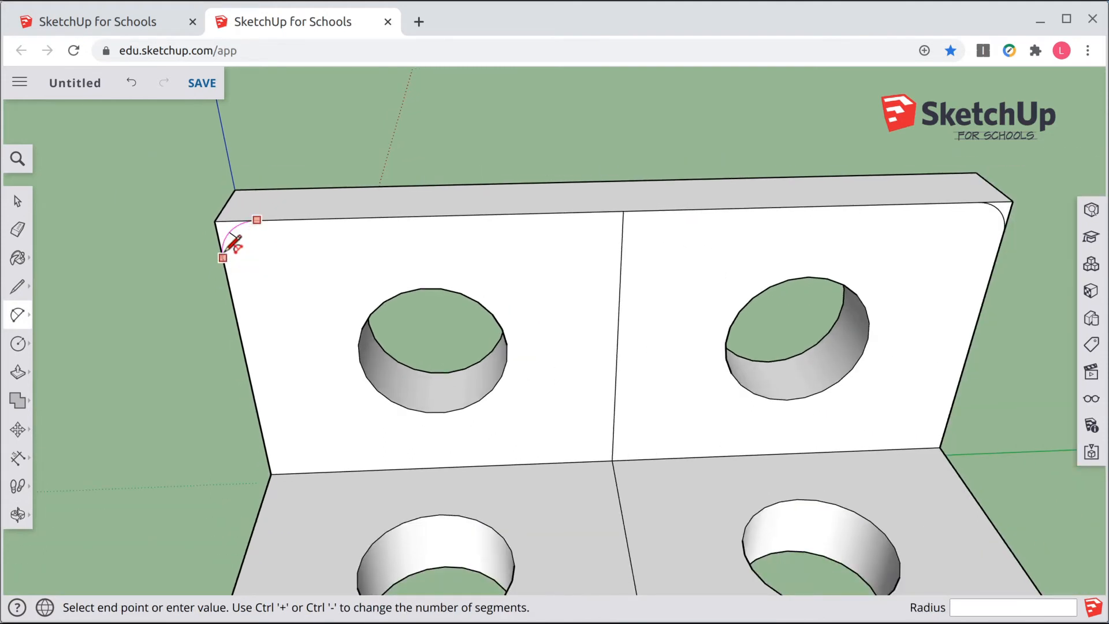
pyautogui.click(229, 249)
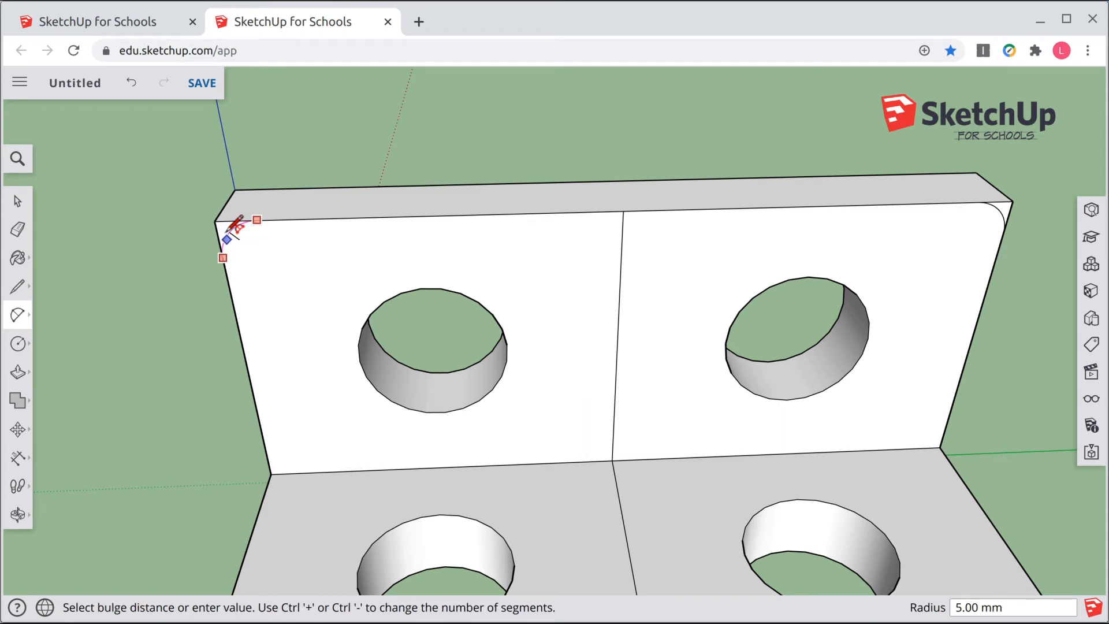
pyautogui.click(231, 230)
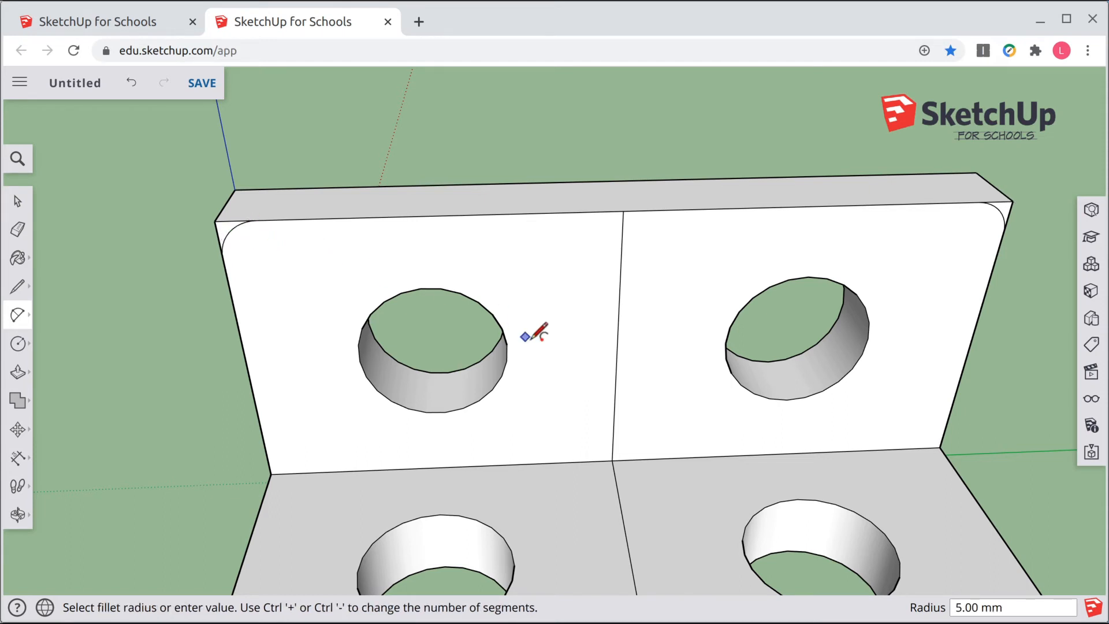
# Step: Push/pull the base plate's front-left corner piece down 10 mm to remove it
pyautogui.scroll(-2, 577, 380)
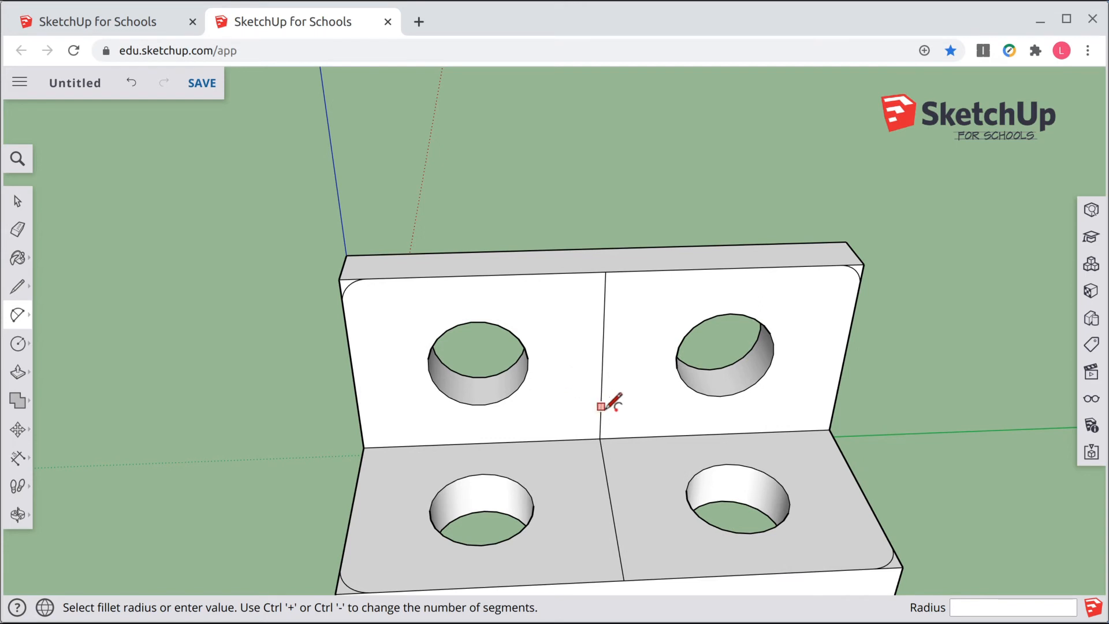
pyautogui.moveTo(600, 406); pyautogui.dragTo(572, 312, button='middle')
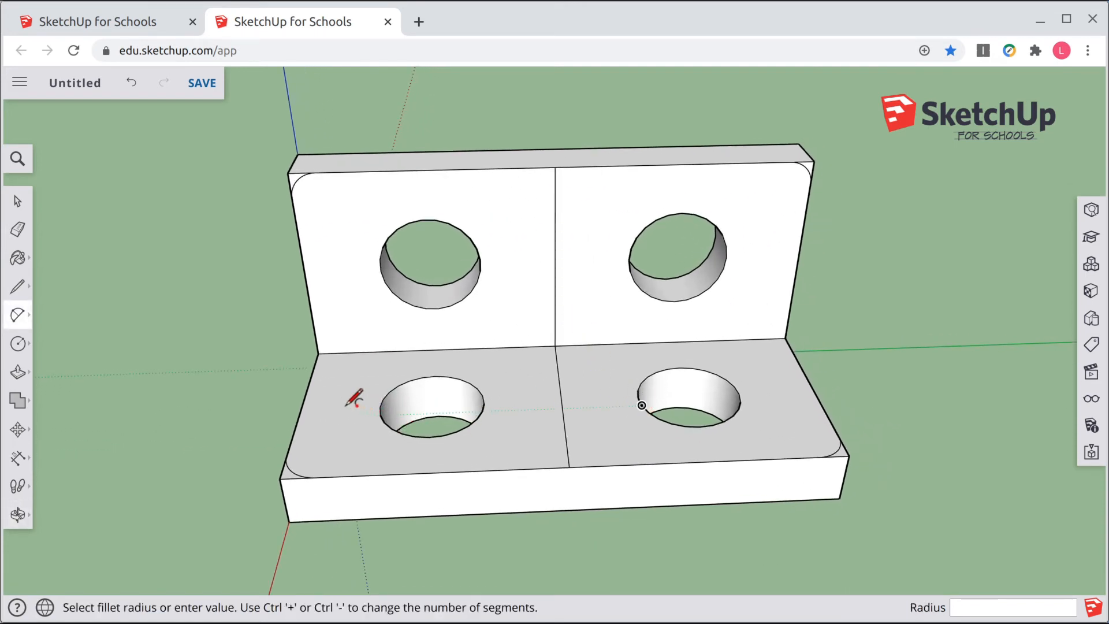
pyautogui.click(17, 371)
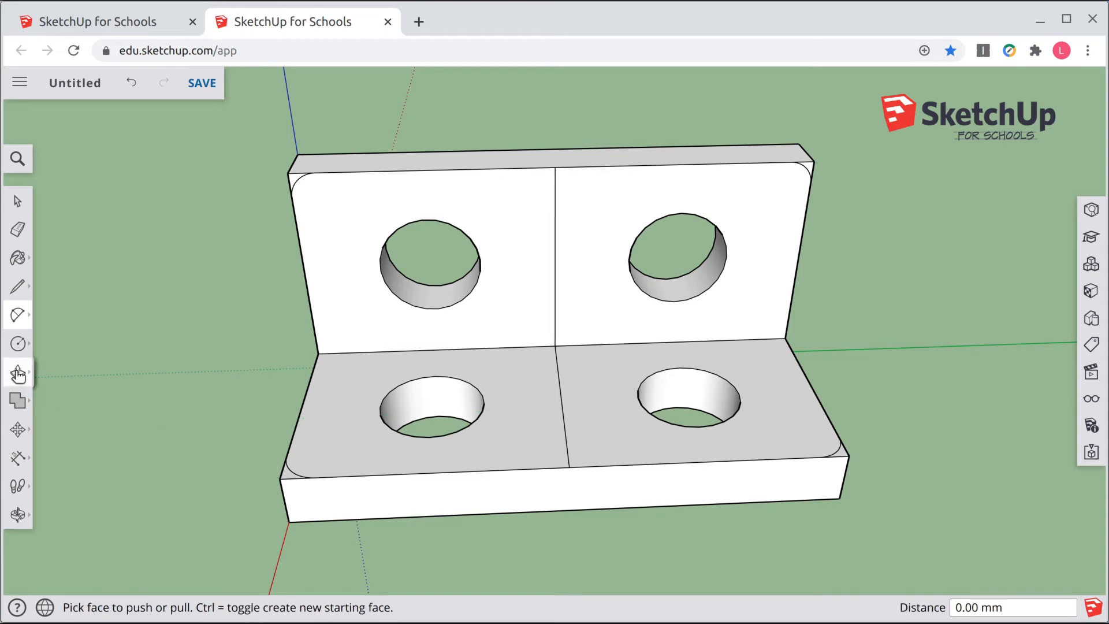
pyautogui.scroll(3, 288, 477)
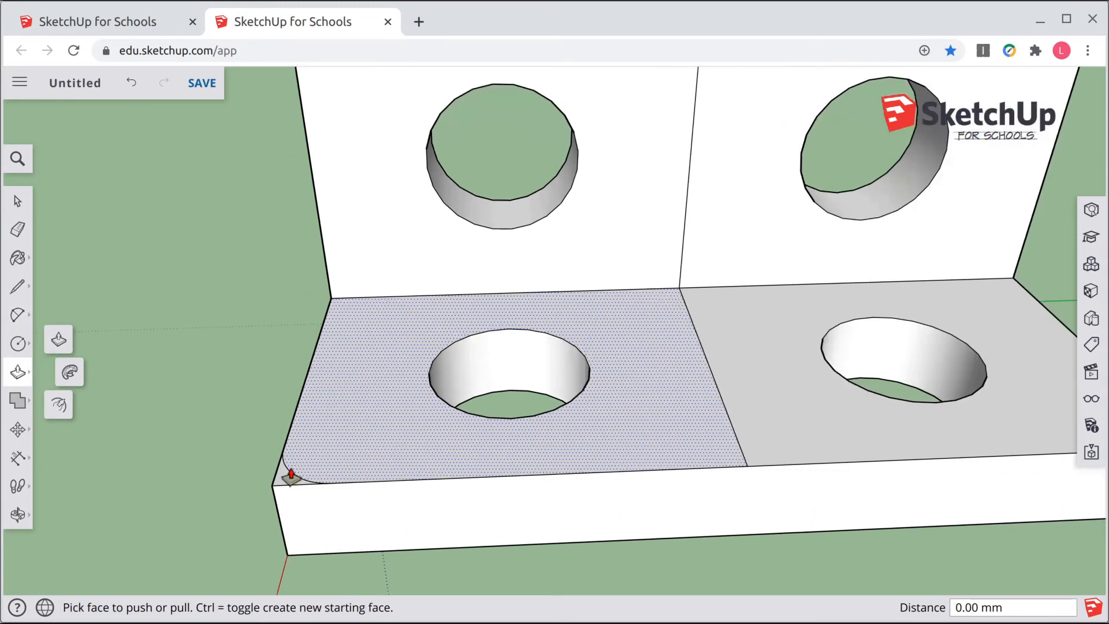
pyautogui.moveTo(288, 475); pyautogui.dragTo(324, 552)
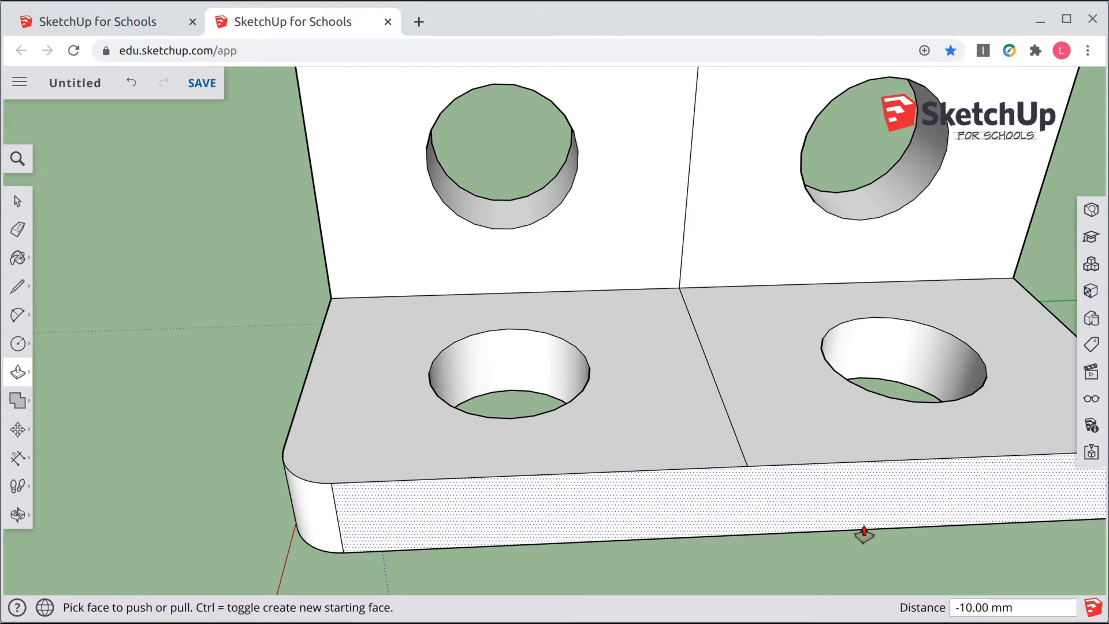
# Step: Push/pull the base plate's front-right corner piece down 10 mm to remove it
pyautogui.moveTo(864, 523); pyautogui.dragTo(566, 471, button='middle')
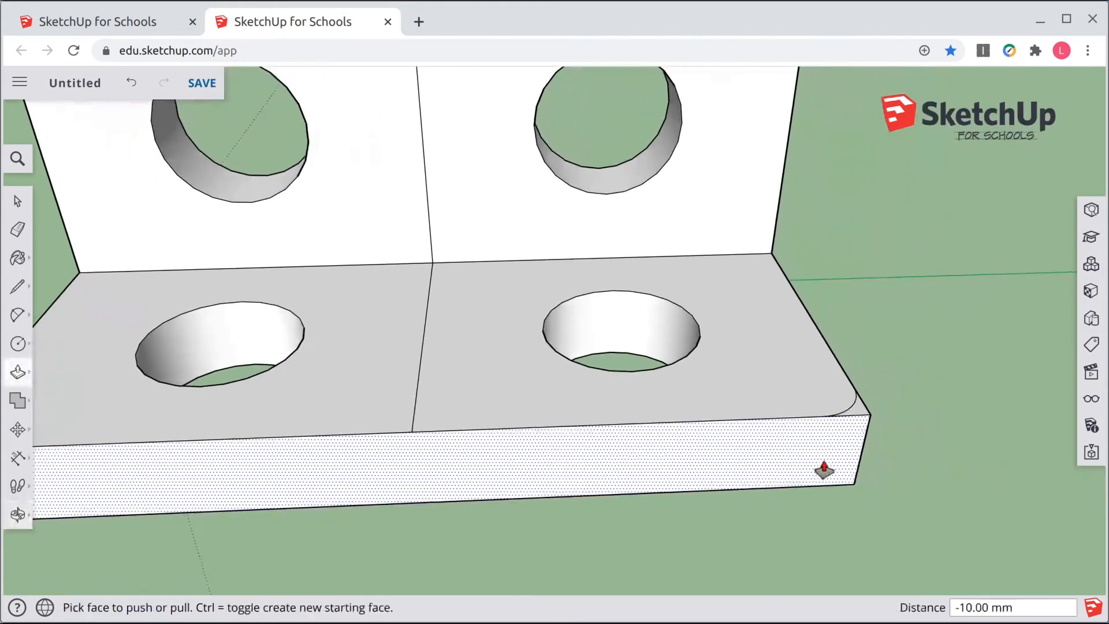
pyautogui.moveTo(860, 409); pyautogui.dragTo(845, 486)
pyautogui.scroll(-3, 688, 396)
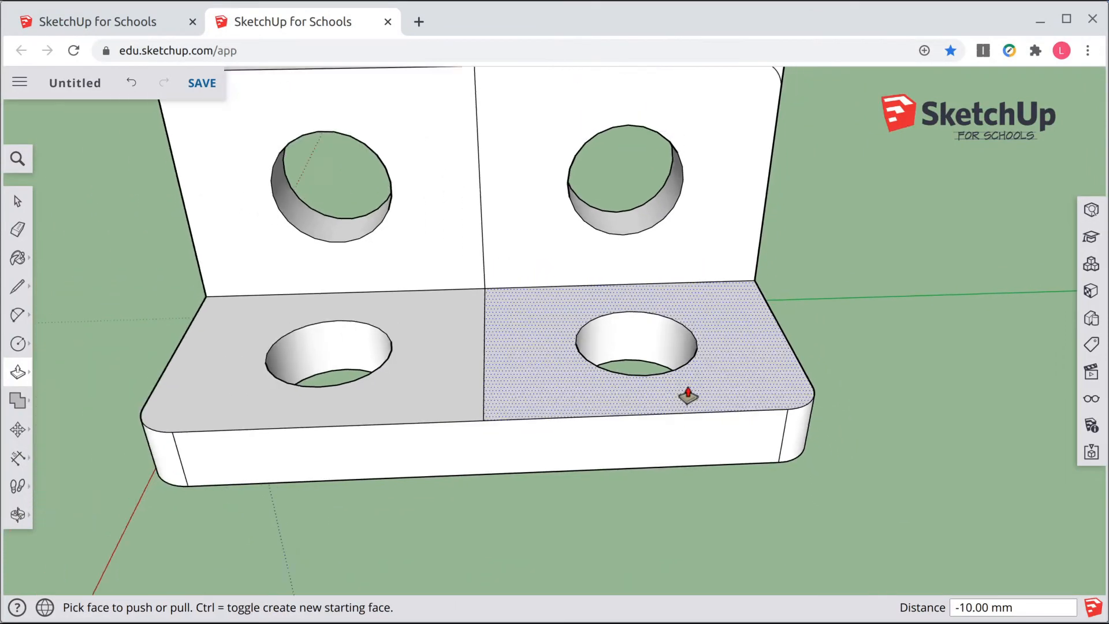
# Step: Push/pull the wall's top-right corner piece 10 mm through the wall to remove it
pyautogui.scroll(4, 780, 114)
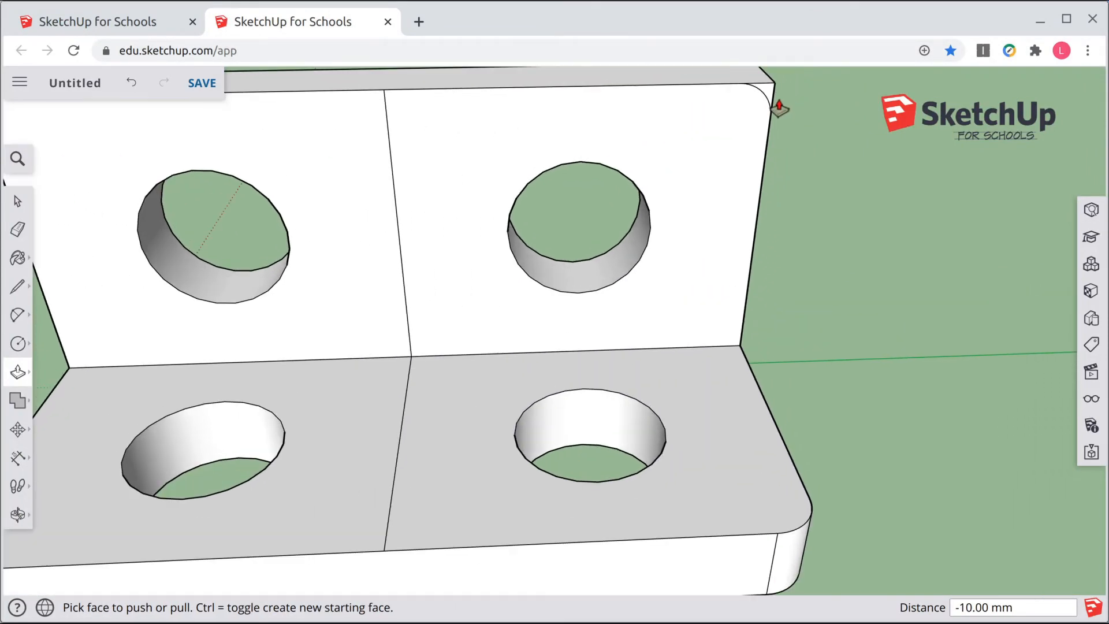
pyautogui.moveTo(798, 182); pyautogui.dragTo(802, 290, button='middle')
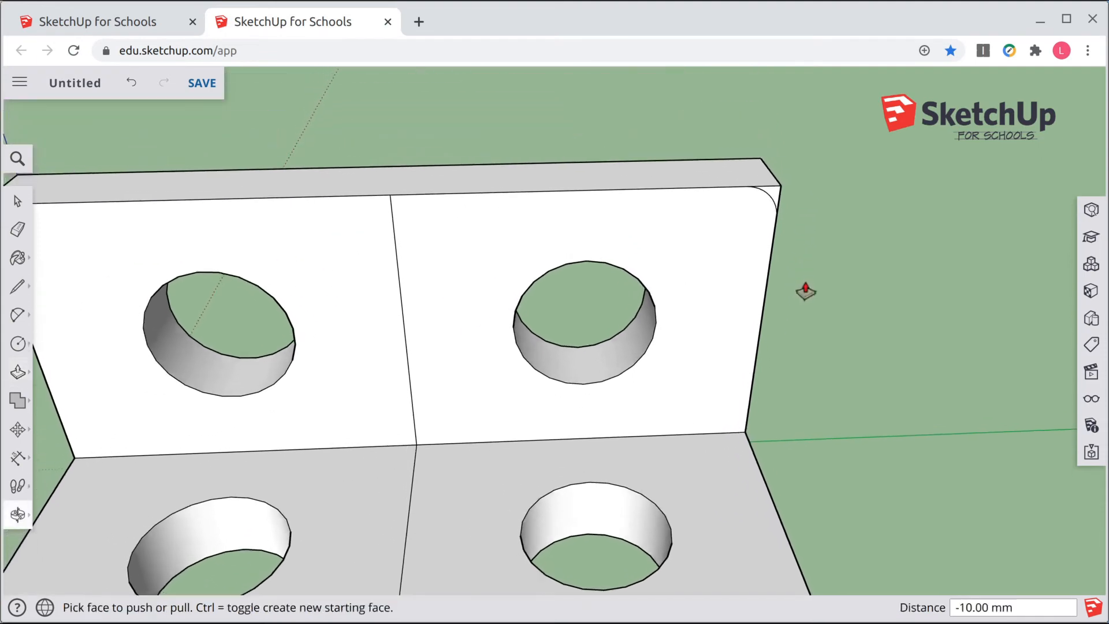
pyautogui.moveTo(774, 195); pyautogui.dragTo(752, 160)
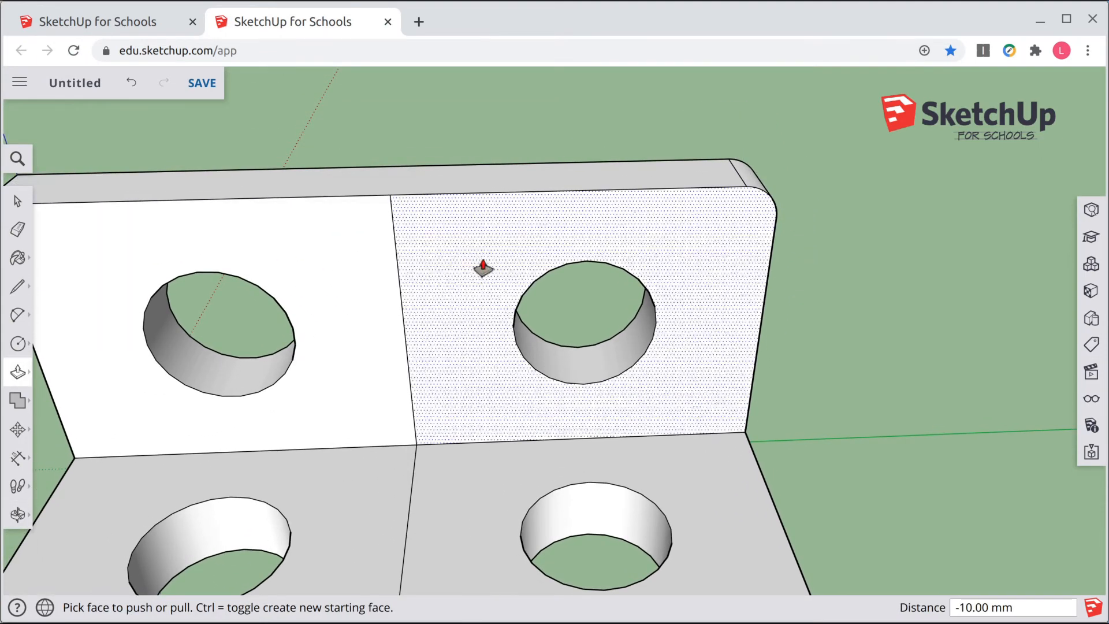
# Step: Push/pull the wall's top-left corner piece 10 mm through the wall to remove it
pyautogui.moveTo(107, 407); pyautogui.dragTo(384, 396, button='middle')
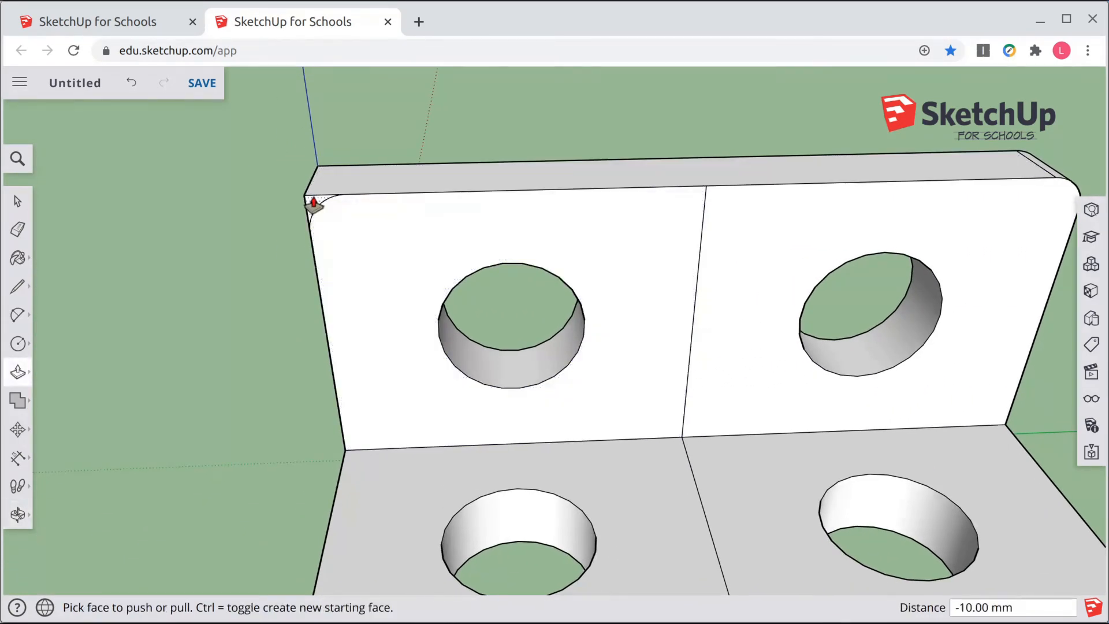
pyautogui.moveTo(310, 199); pyautogui.dragTo(332, 172)
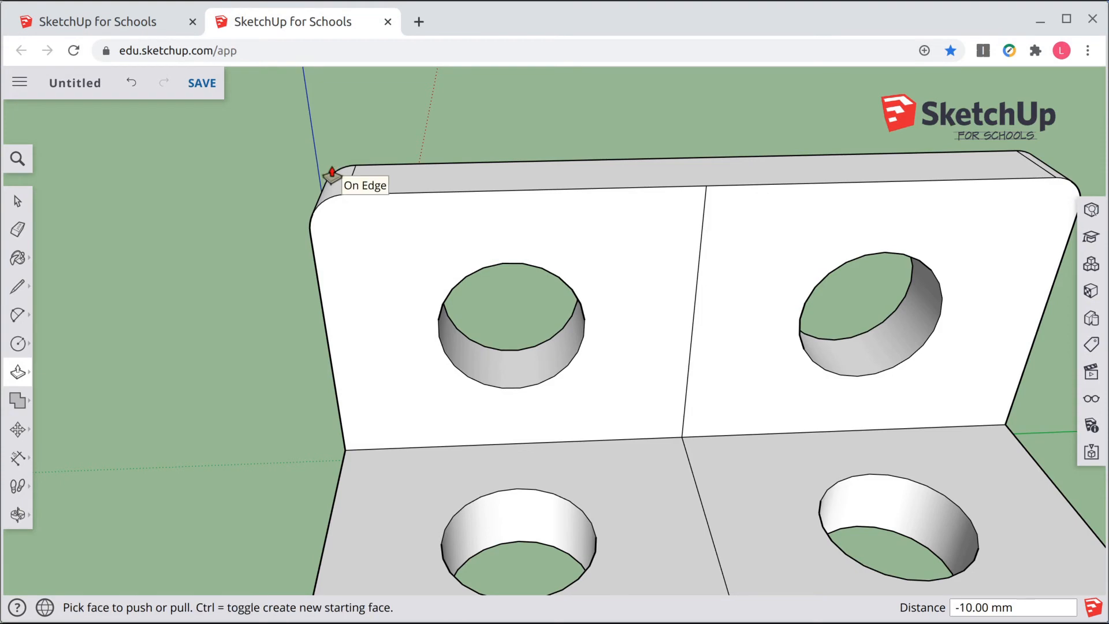
pyautogui.scroll(-3, 549, 383)
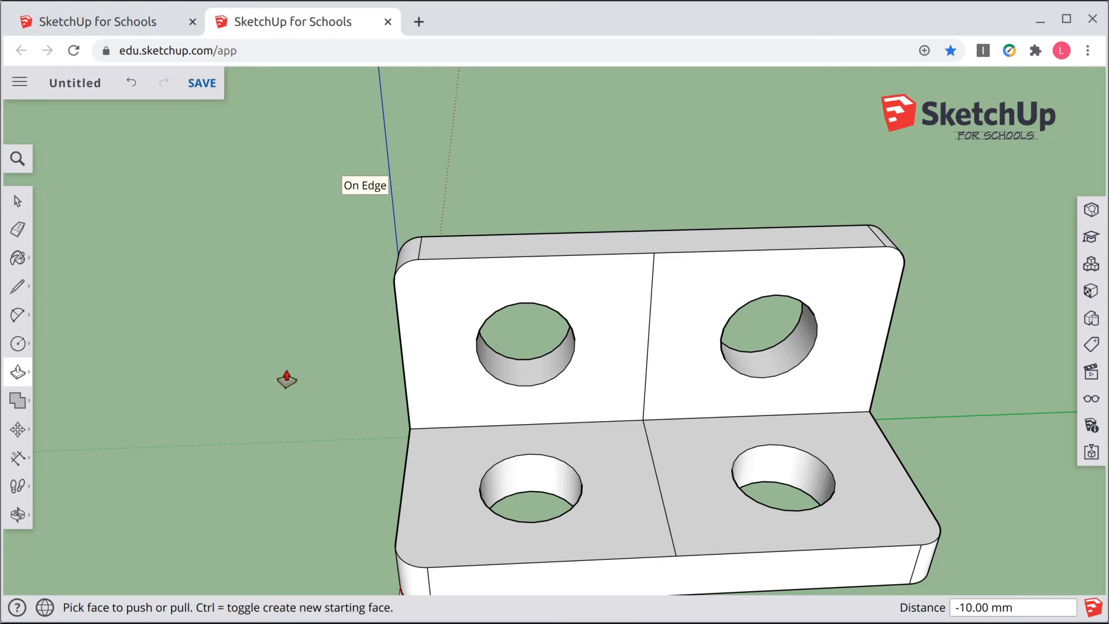
# Step: Draw a fillet arc on the bracket's side face at the outer corner where the wall meets the base
pyautogui.click(18, 200)
pyautogui.moveTo(268, 385); pyautogui.dragTo(629, 297, button='middle')
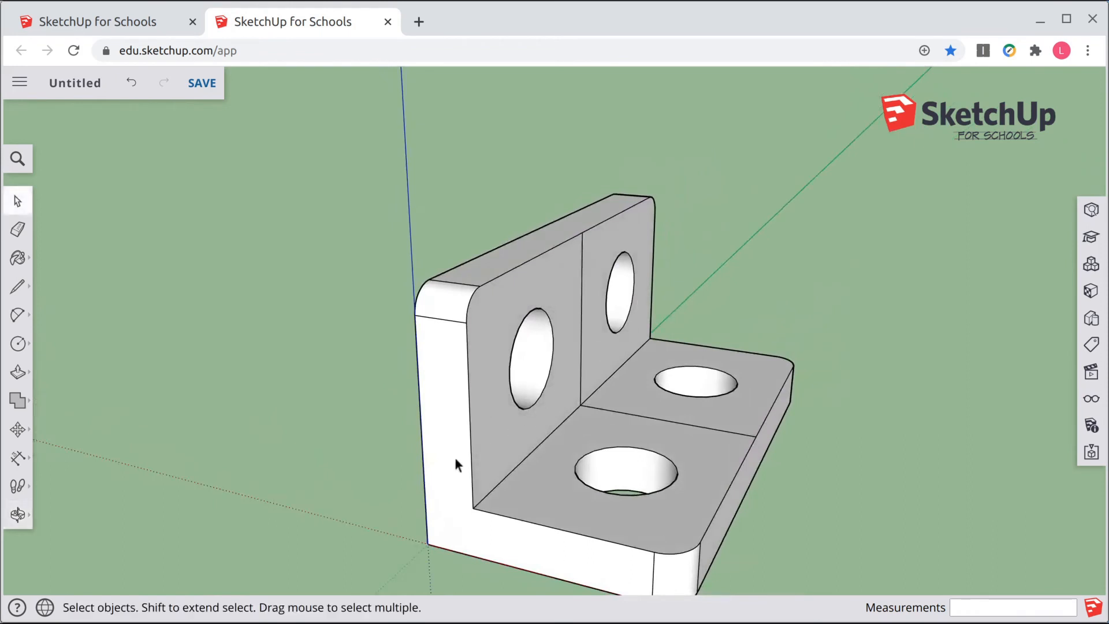
pyautogui.scroll(2, 427, 560)
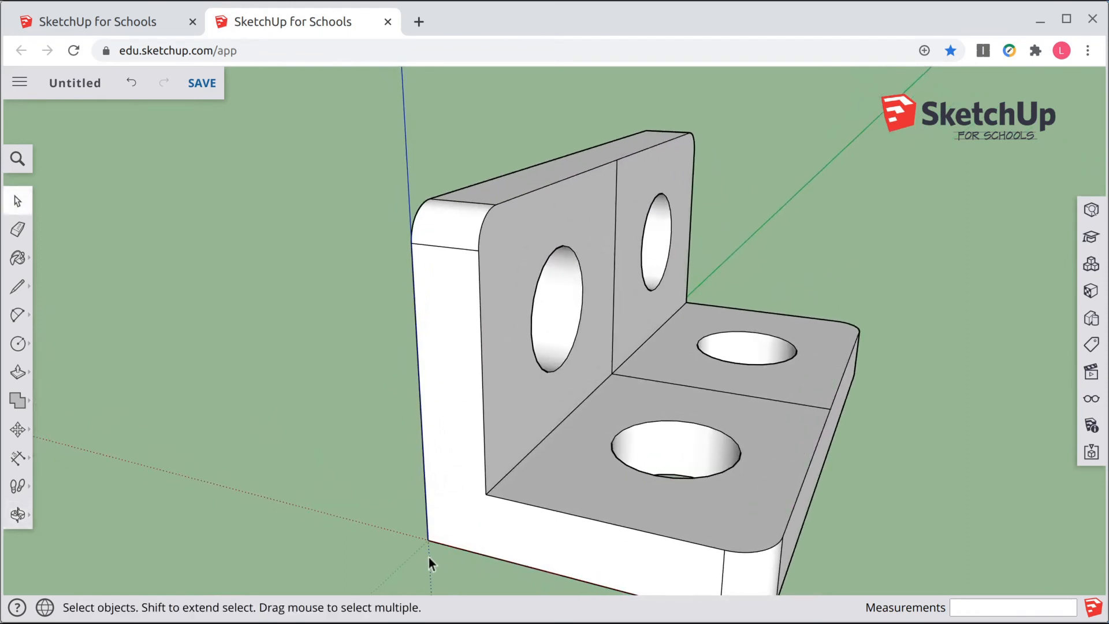
pyautogui.click(17, 315)
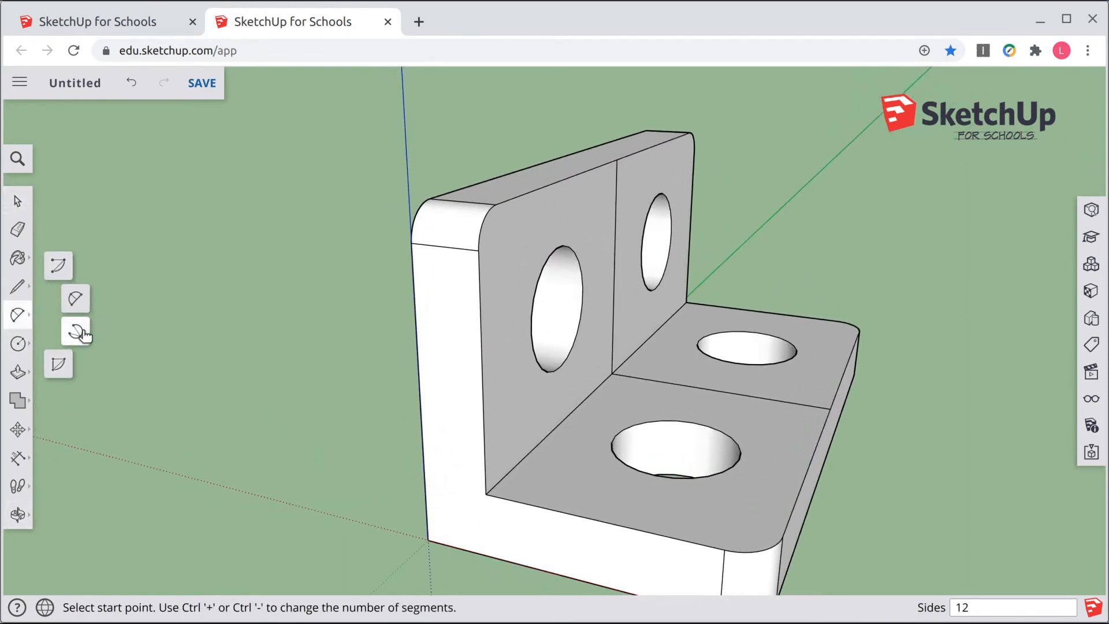
pyautogui.click(75, 298)
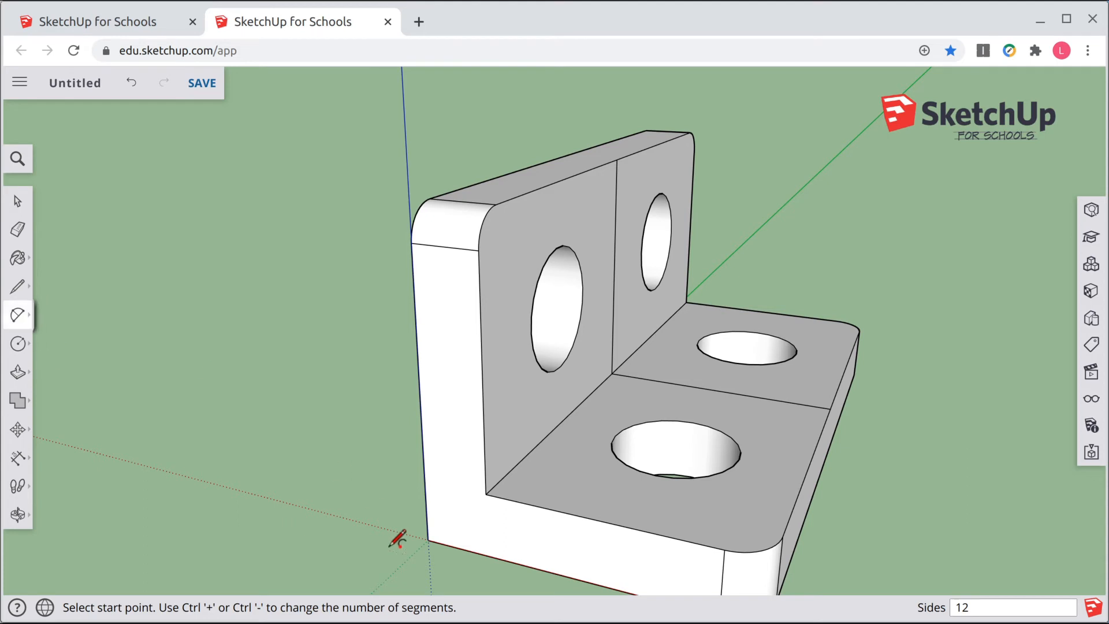
pyautogui.click(427, 515)
pyautogui.click(453, 545)
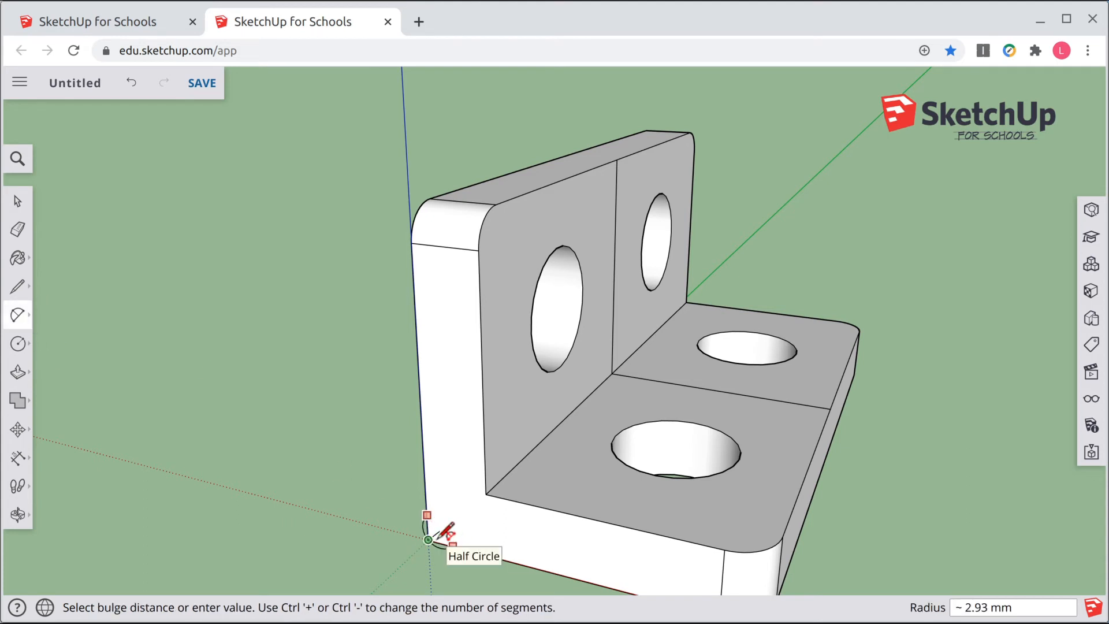
pyautogui.scroll(2, 444, 529)
pyautogui.scroll(1, 447, 527)
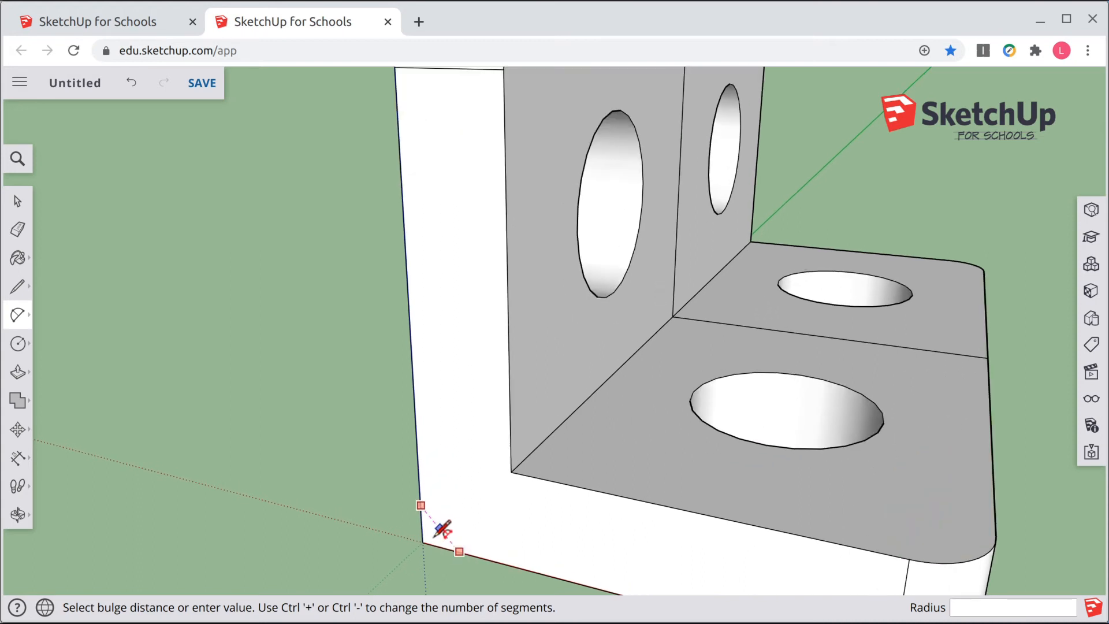
pyautogui.scroll(1, 436, 530)
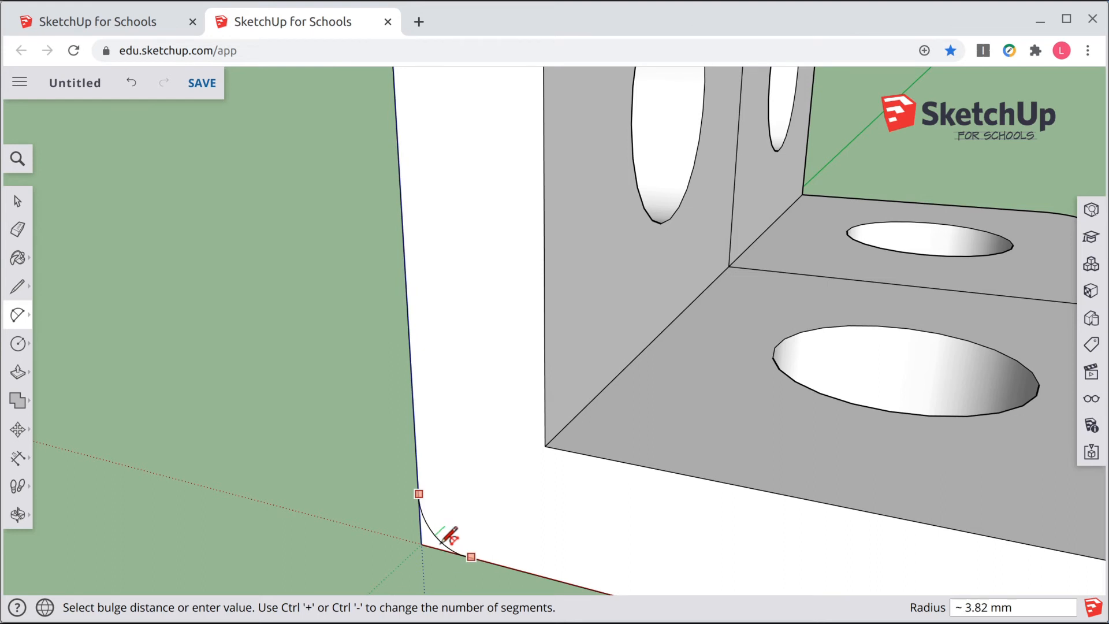
pyautogui.click(442, 530)
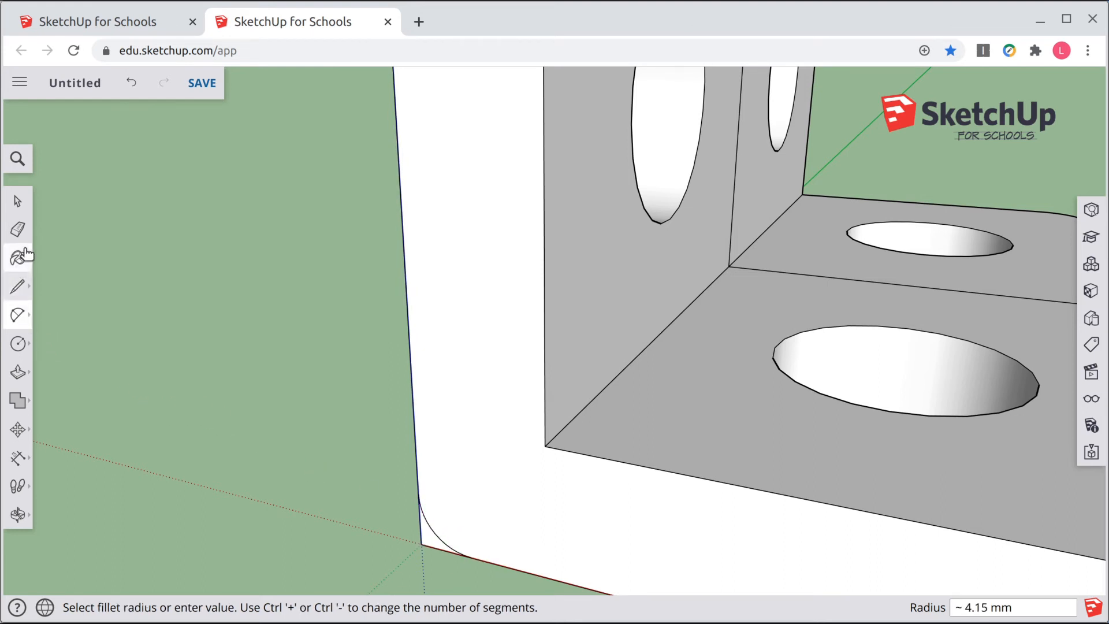
# Step: Push/pull the small corner piece 100 mm through the bracket to round the outer bend
pyautogui.click(25, 381)
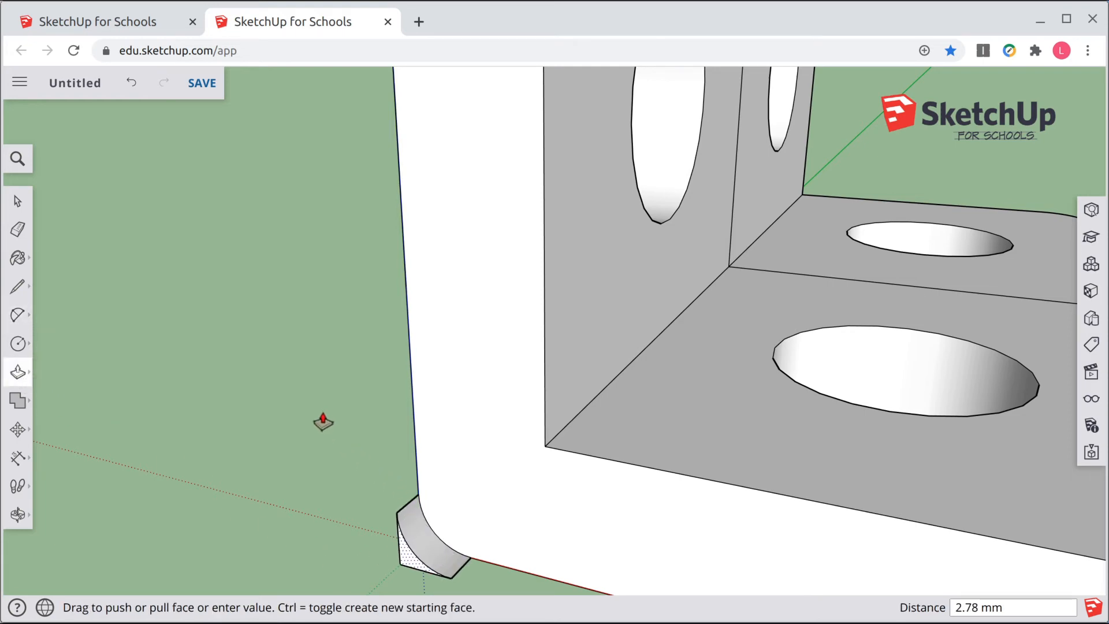
pyautogui.moveTo(305, 376); pyautogui.dragTo(824, 371, button='middle')
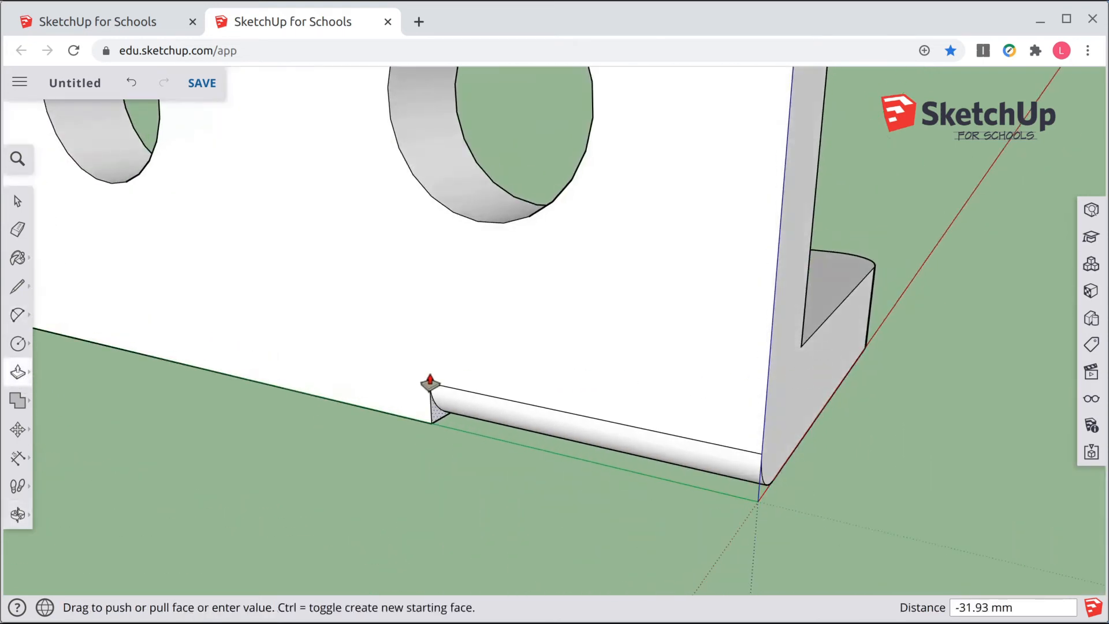
pyautogui.click(81, 339)
# Step: Erase the seam lines dividing the wall face and the base face into halves
pyautogui.scroll(-3, 437, 495)
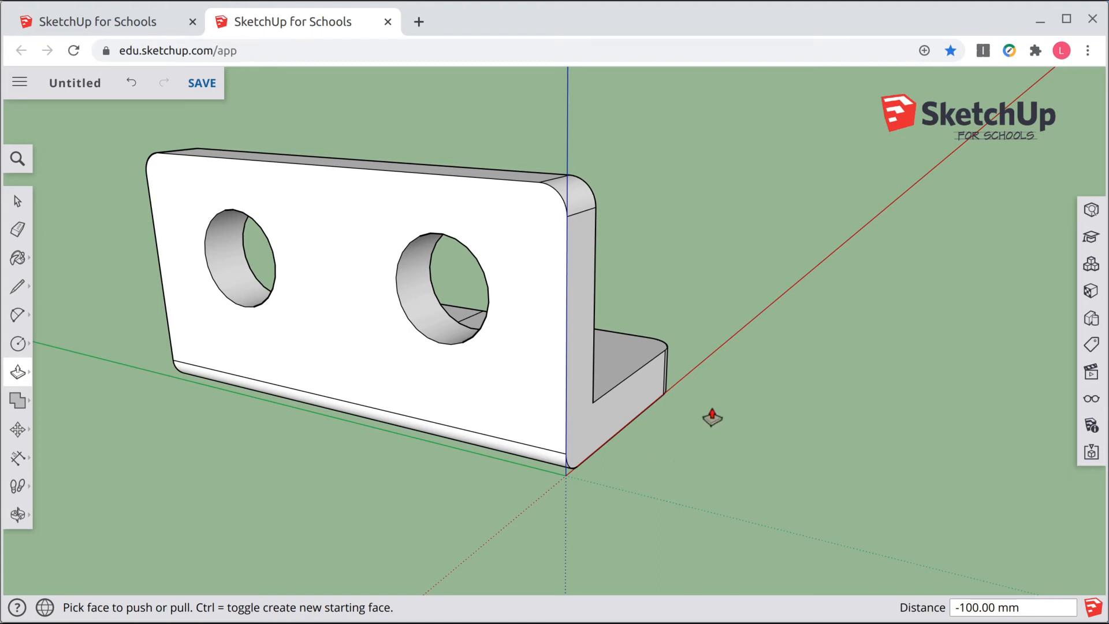
pyautogui.moveTo(712, 416); pyautogui.dragTo(91, 458, button='middle')
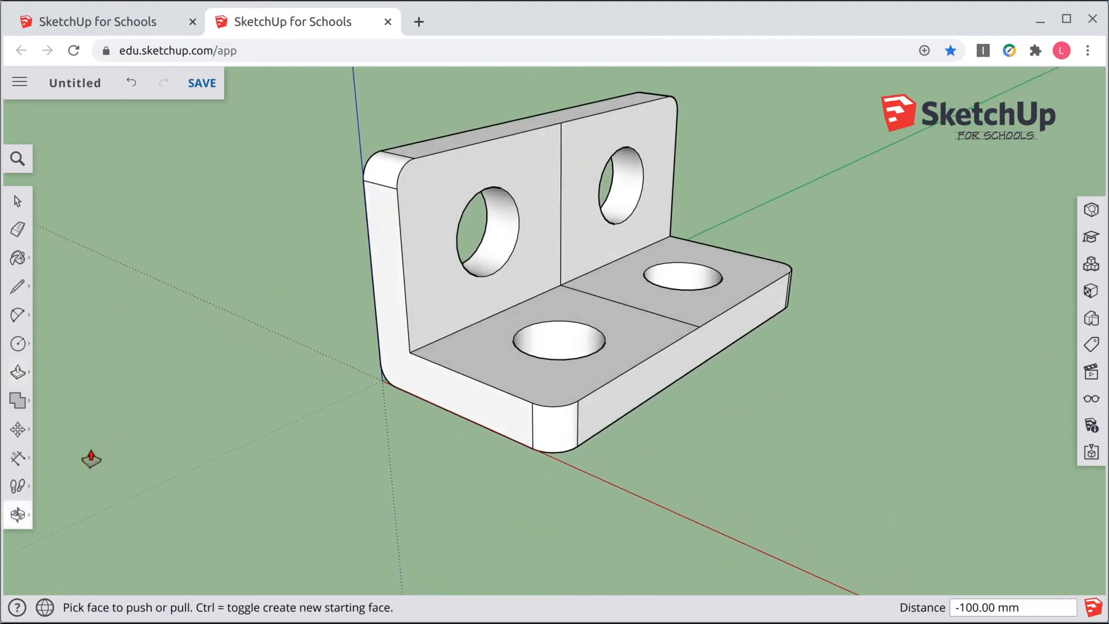
pyautogui.click(18, 202)
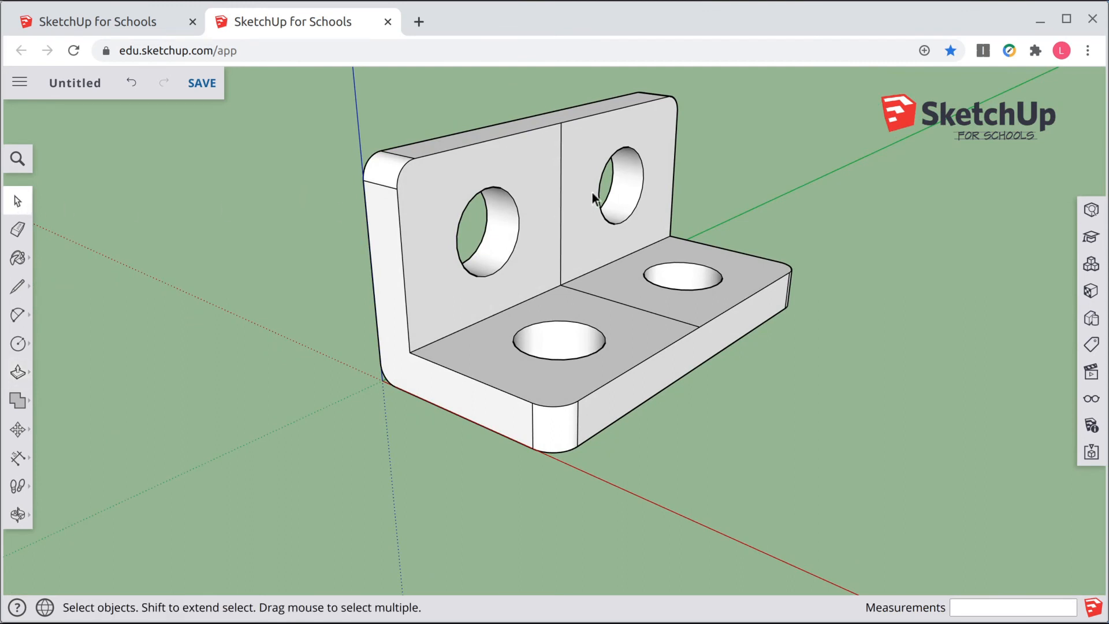
pyautogui.click(561, 183)
pyautogui.press('Delete')
pyautogui.rightClick(626, 310)
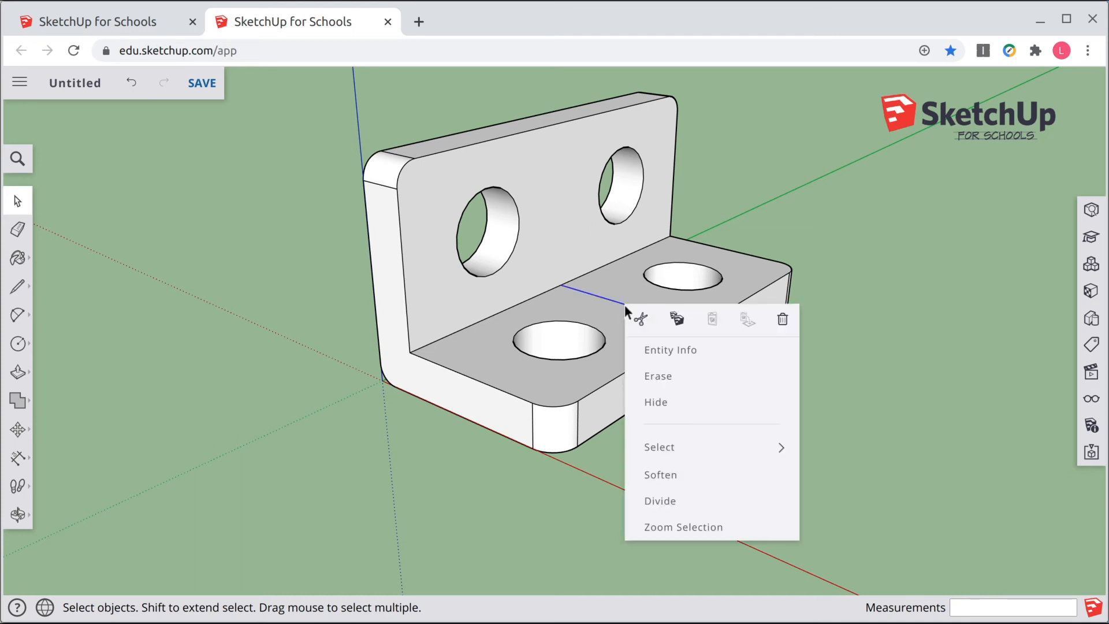
pyautogui.click(669, 379)
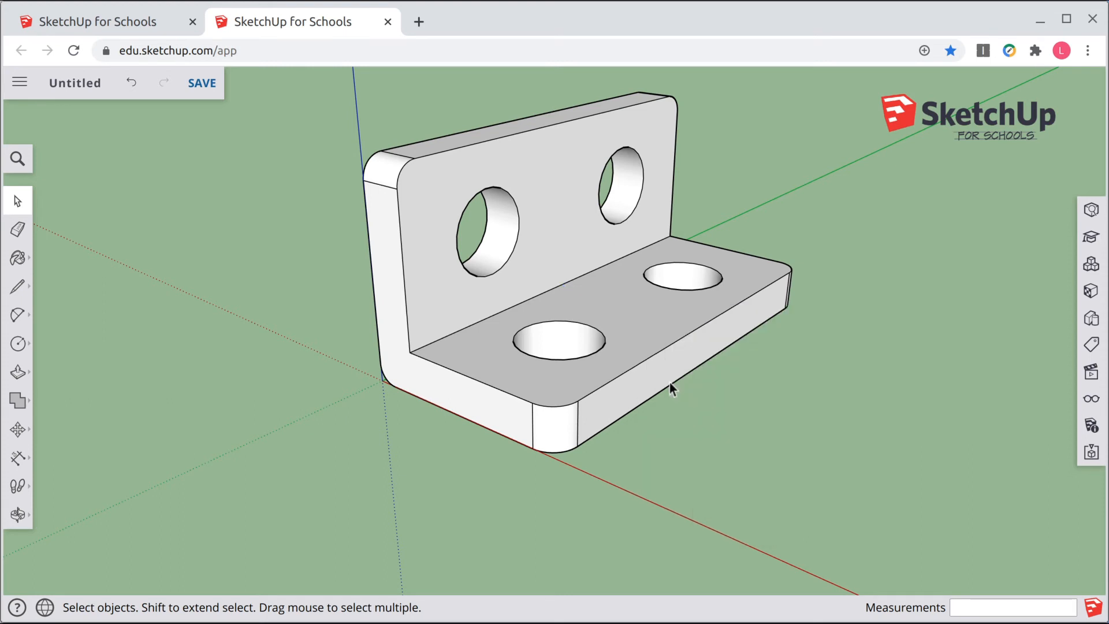
# Step: Add a dimension for the base's length from its front corner to the bend corner
pyautogui.moveTo(791, 372); pyautogui.dragTo(783, 410, button='middle')
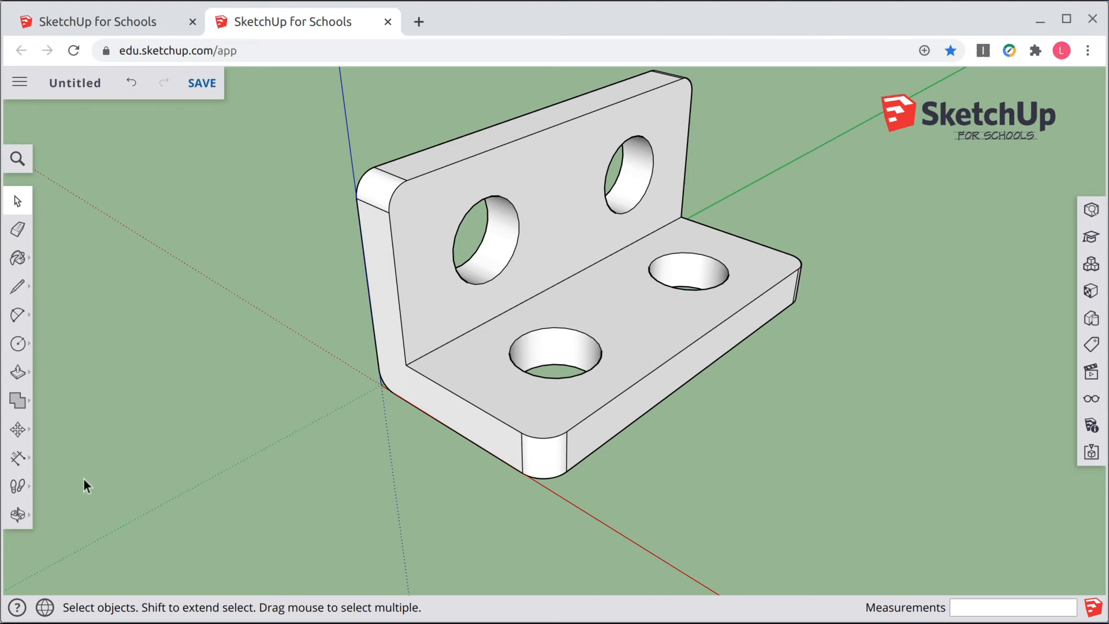
pyautogui.click(17, 460)
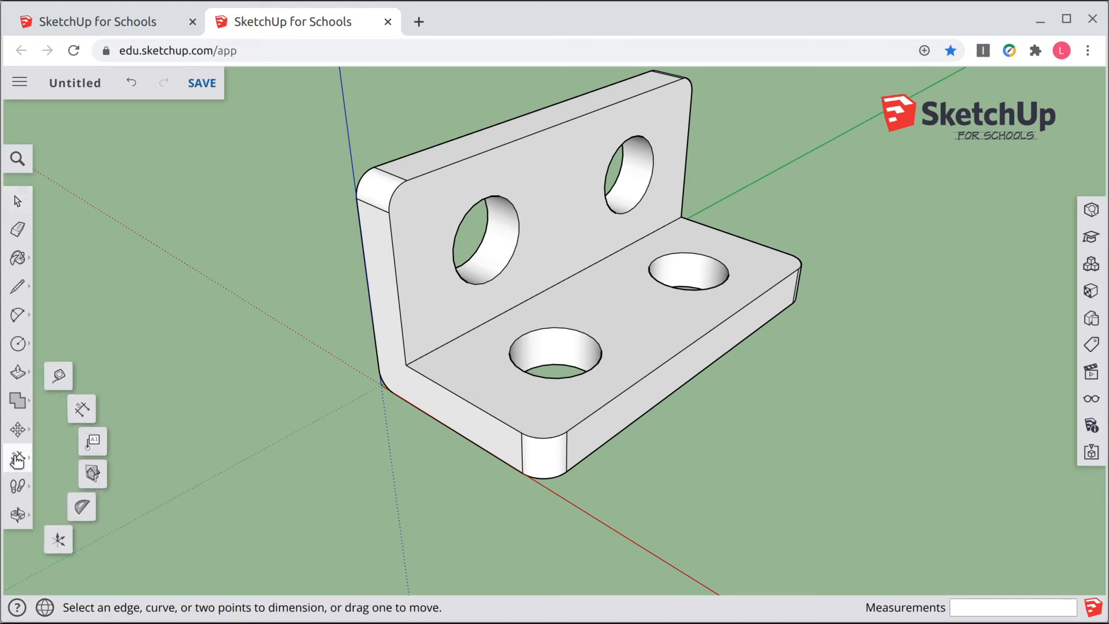
pyautogui.click(59, 376)
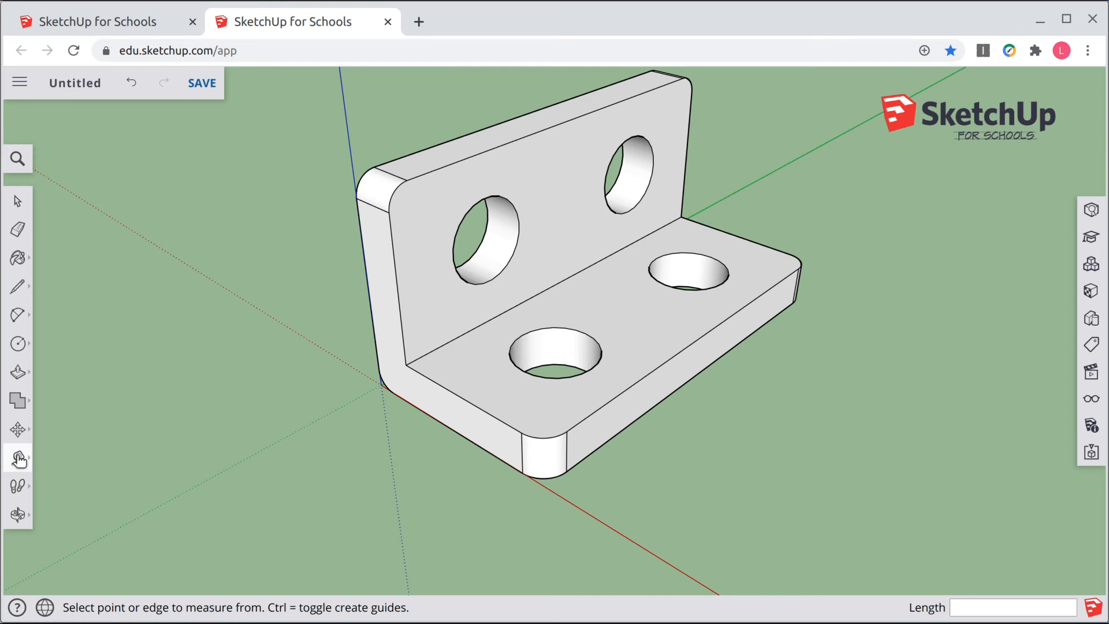
pyautogui.click(19, 459)
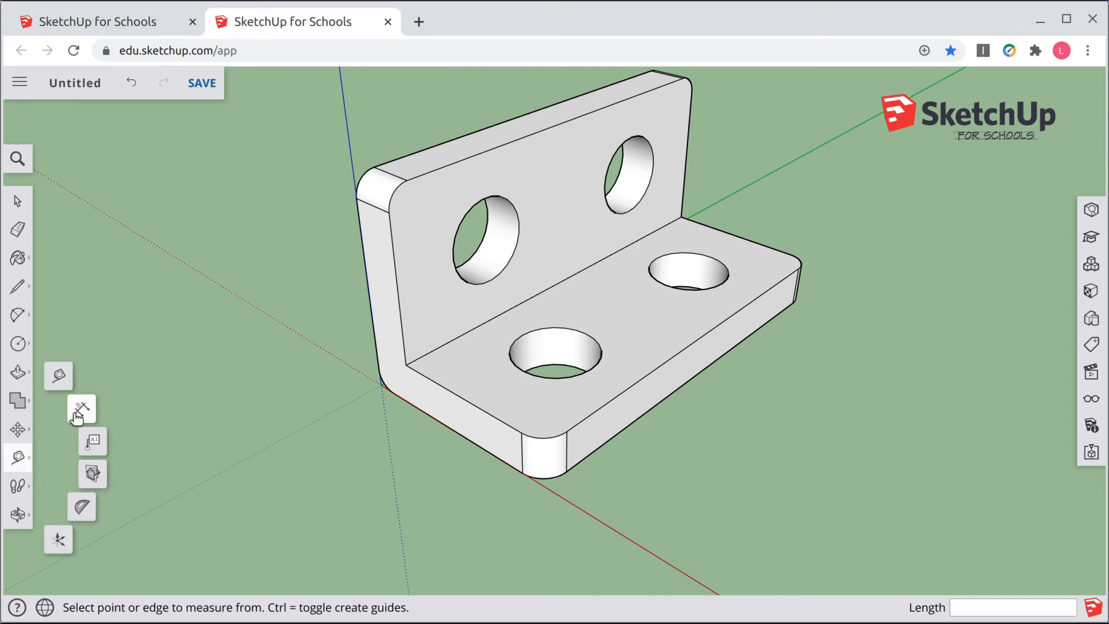
pyautogui.click(83, 410)
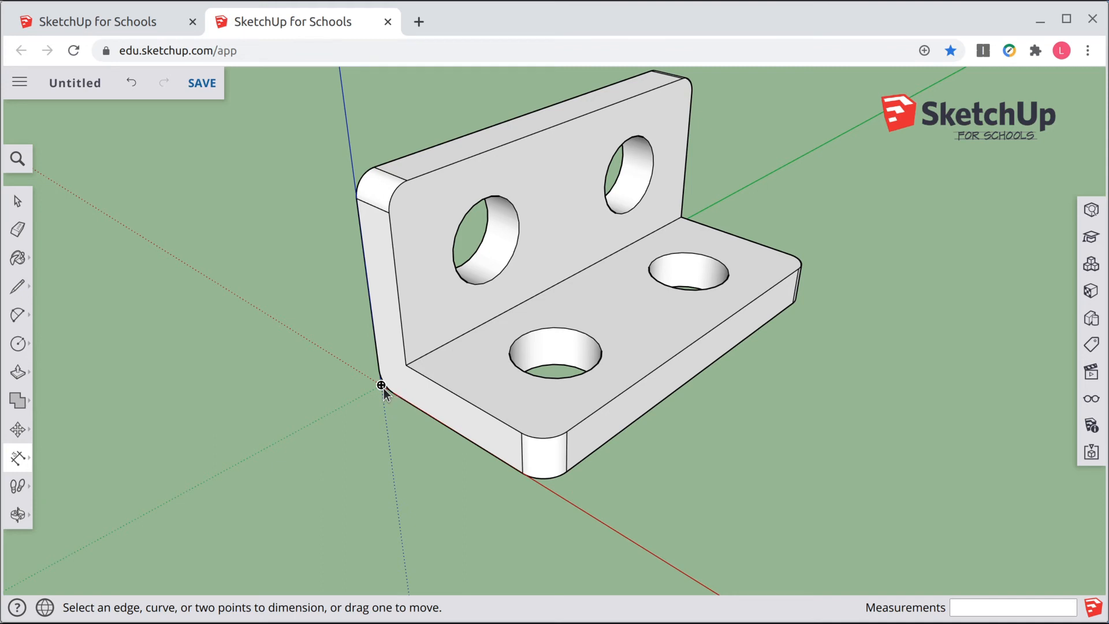
pyautogui.click(567, 472)
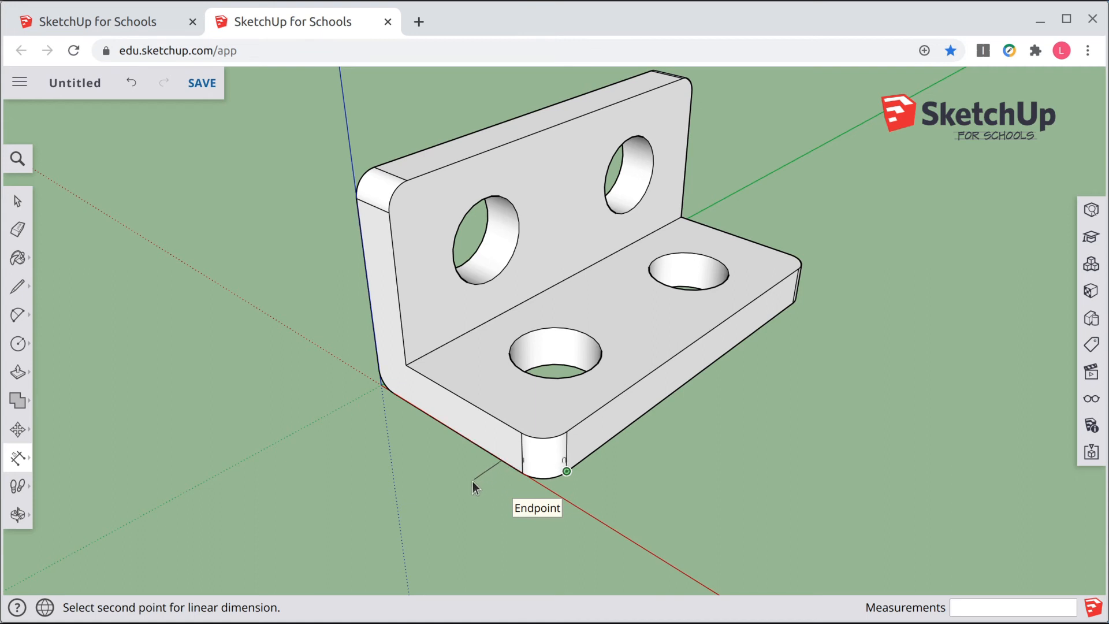
pyautogui.press('Escape')
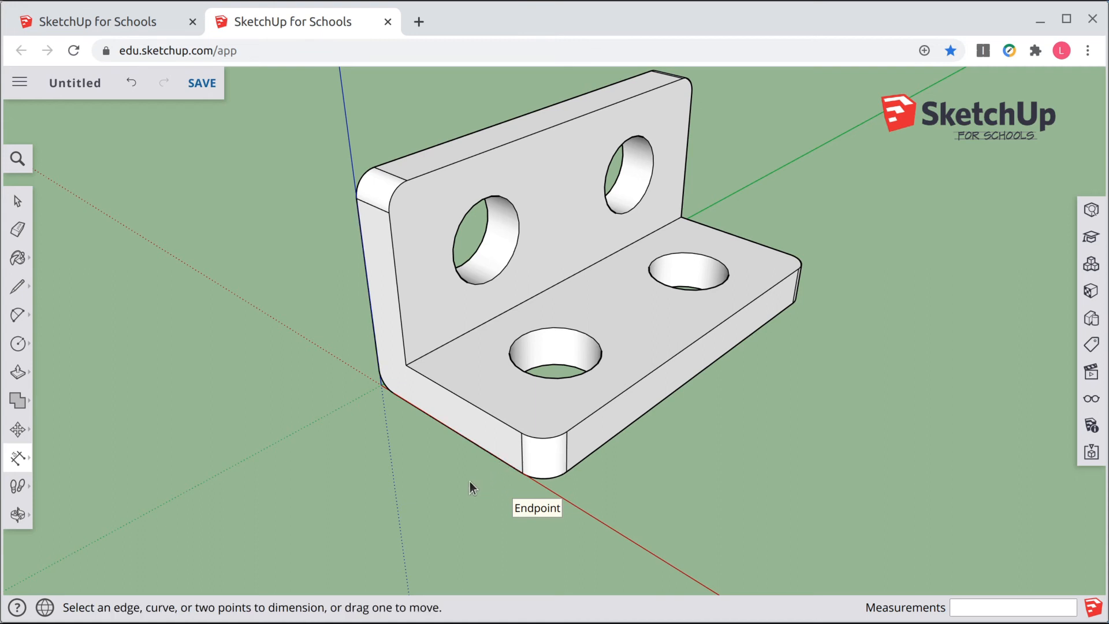
pyautogui.click(573, 472)
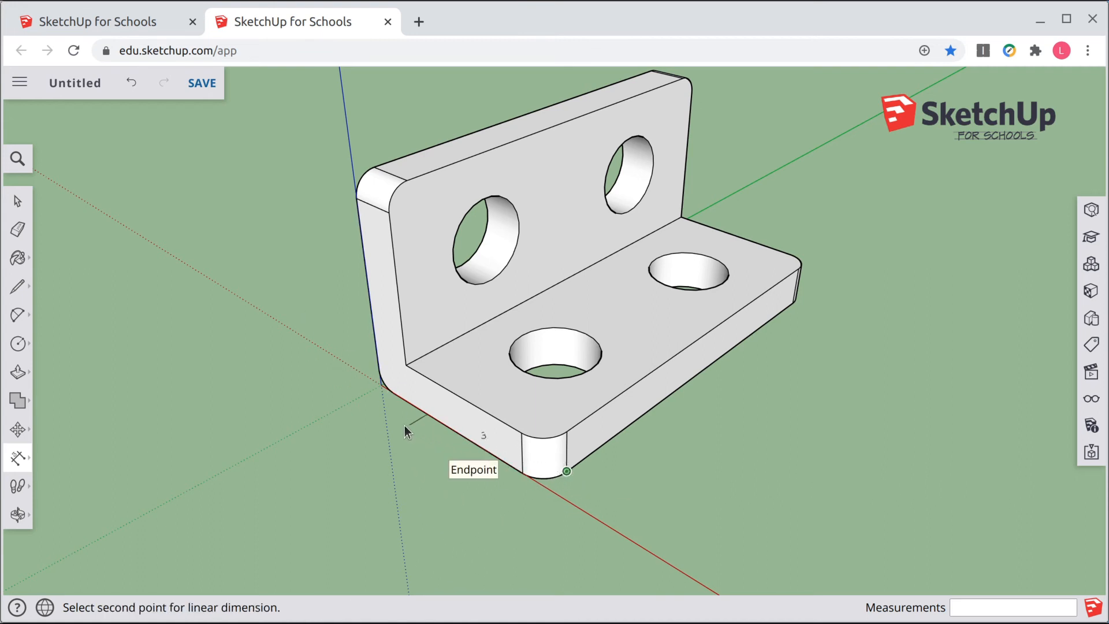
pyautogui.click(377, 386)
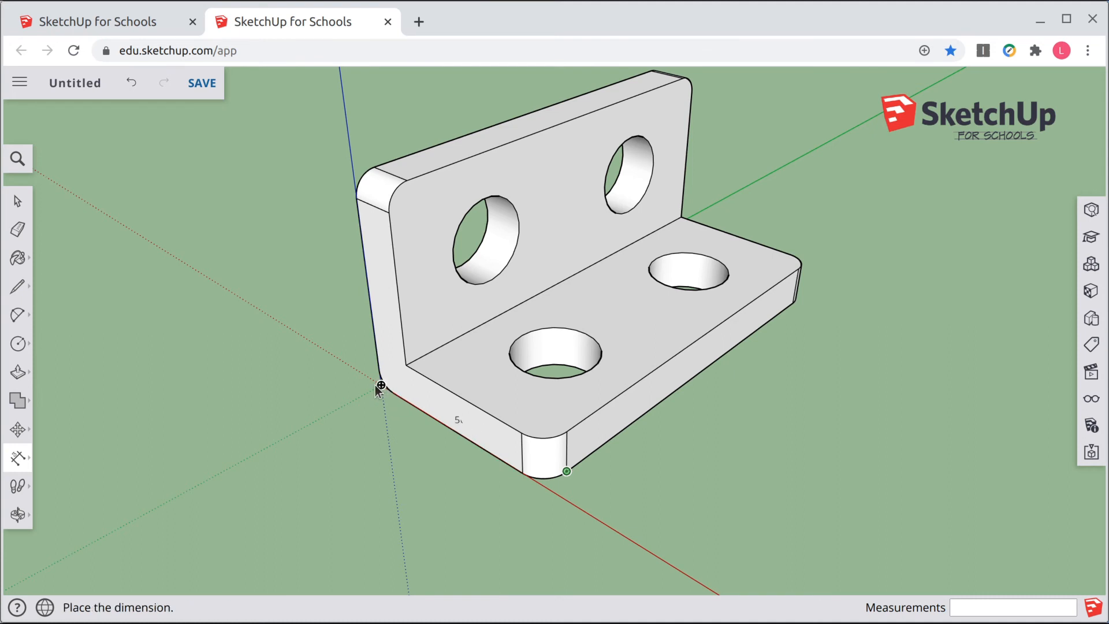
pyautogui.click(339, 406)
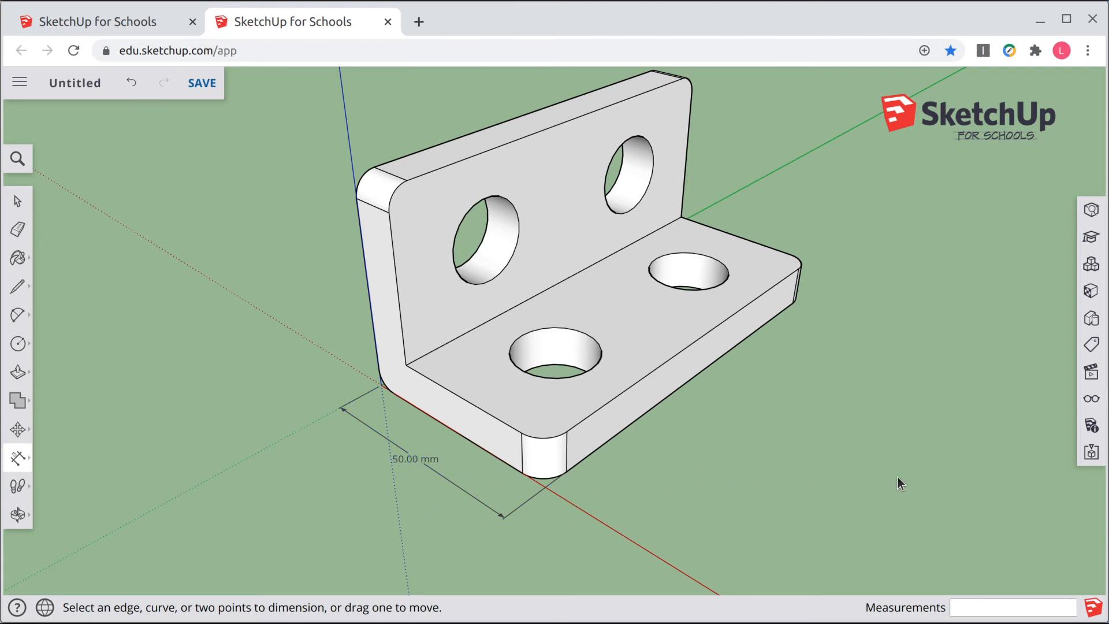
# Step: Set the model's length unit precision to 0 decimal places
pyautogui.click(1092, 403)
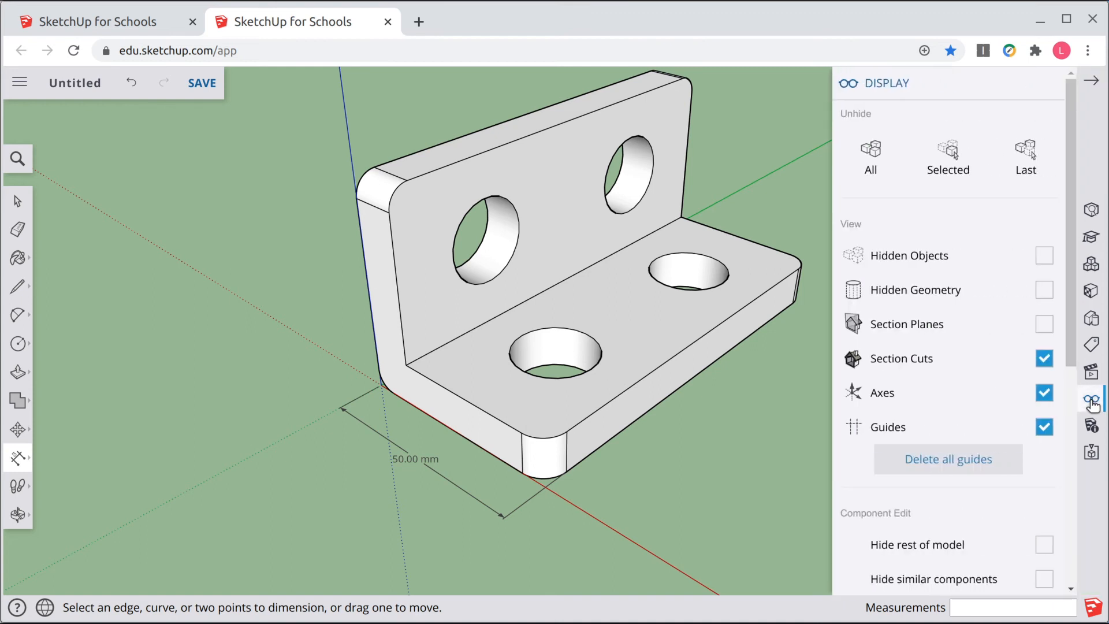
pyautogui.scroll(-7, 971, 480)
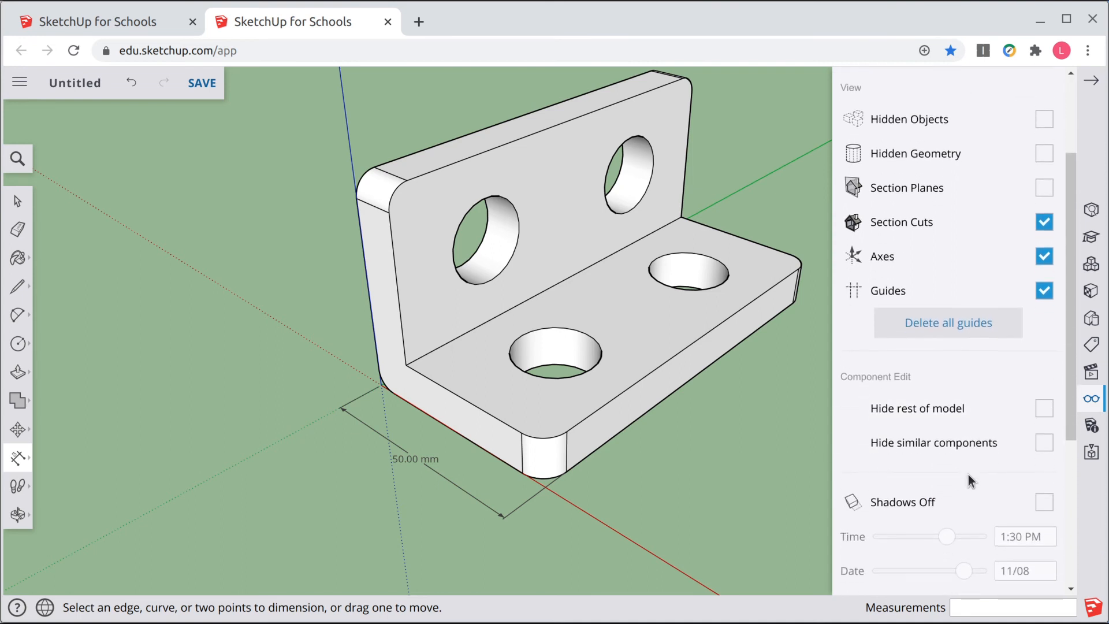
pyautogui.click(1092, 426)
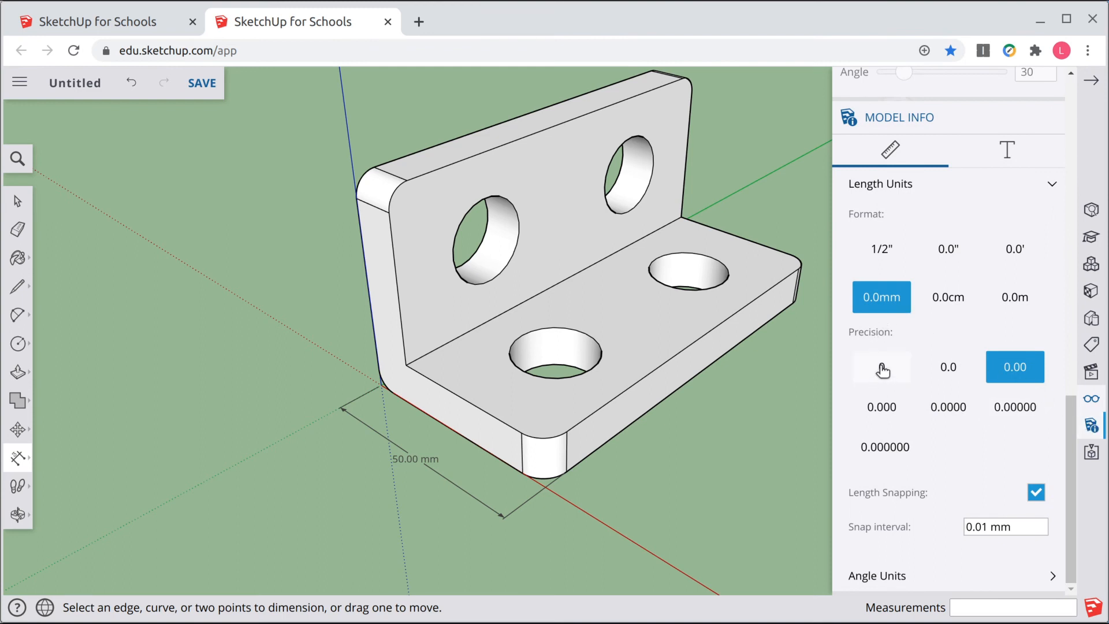
pyautogui.click(883, 370)
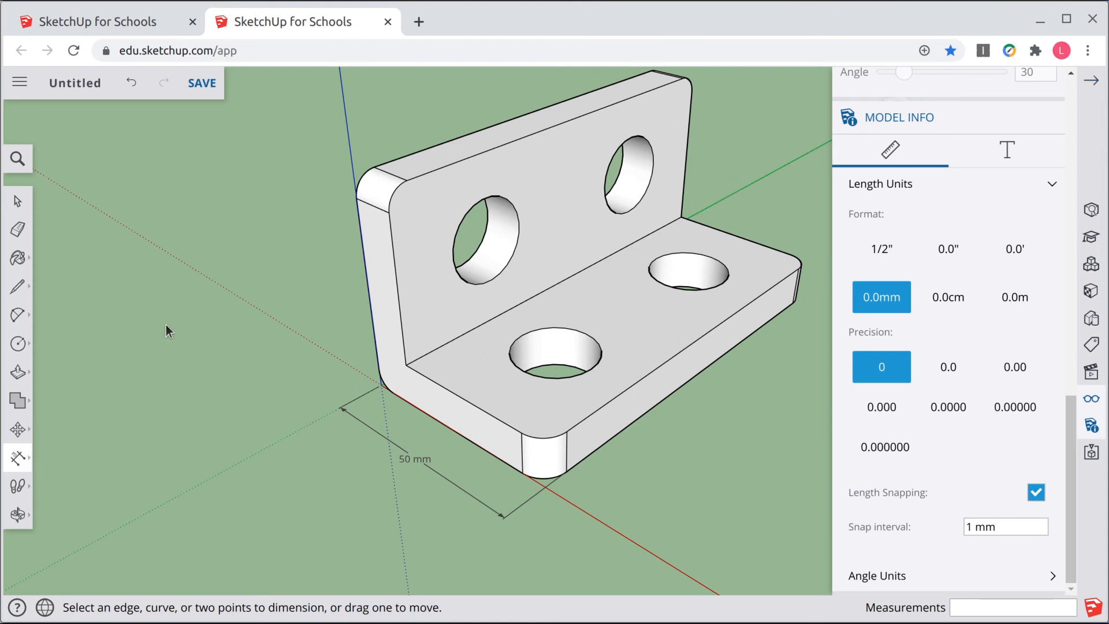
# Step: Add a dimension for the wall's height from its top corner to the bend corner
pyautogui.click(374, 168)
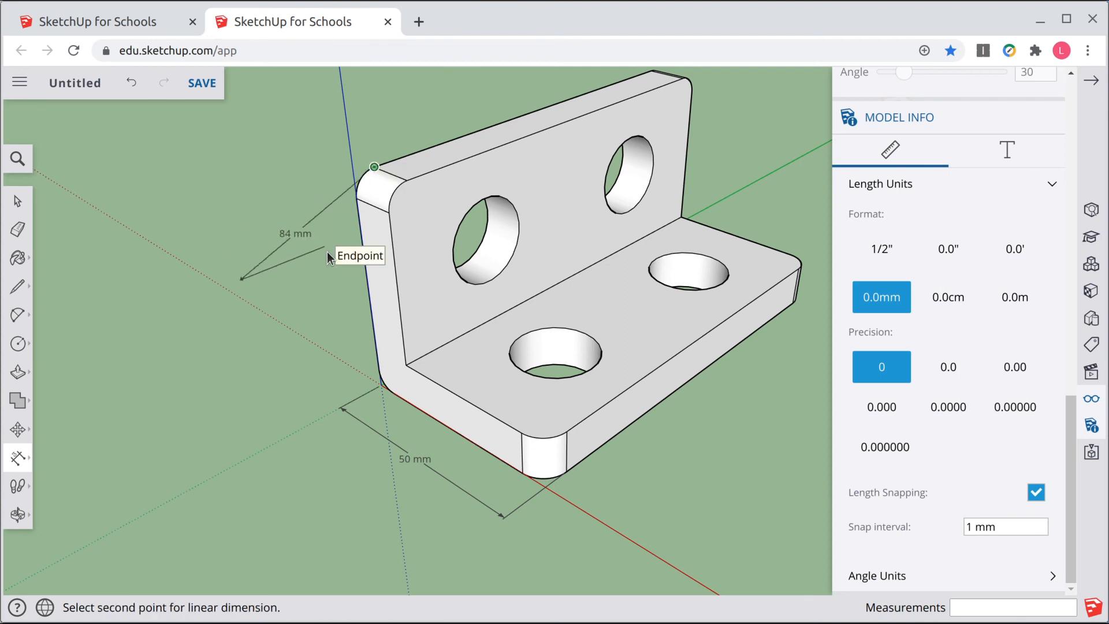
pyautogui.click(381, 385)
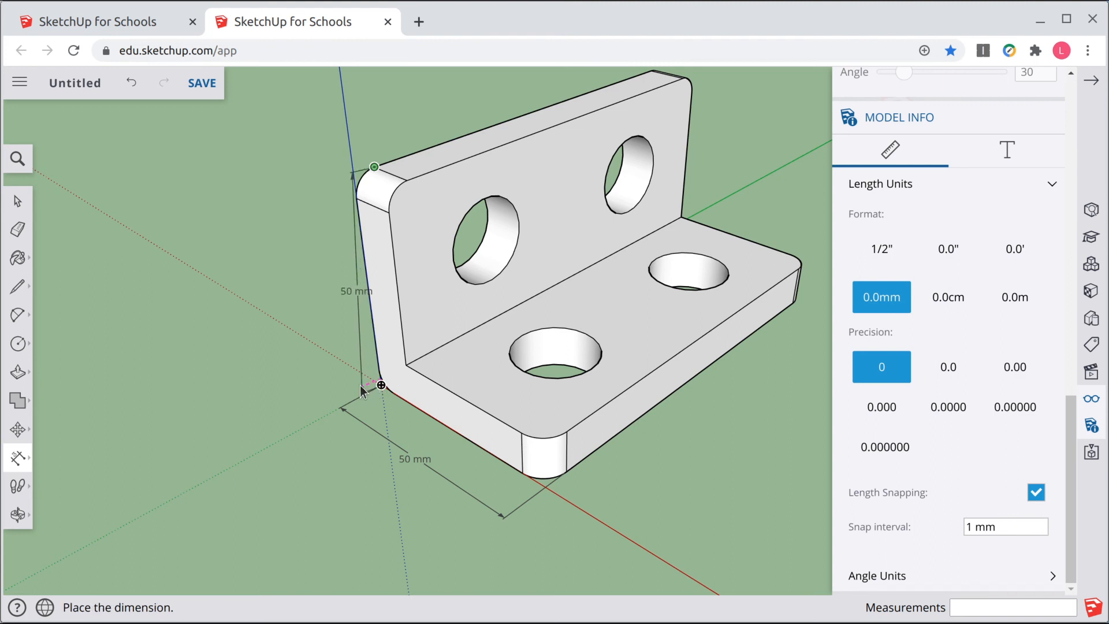
pyautogui.click(341, 404)
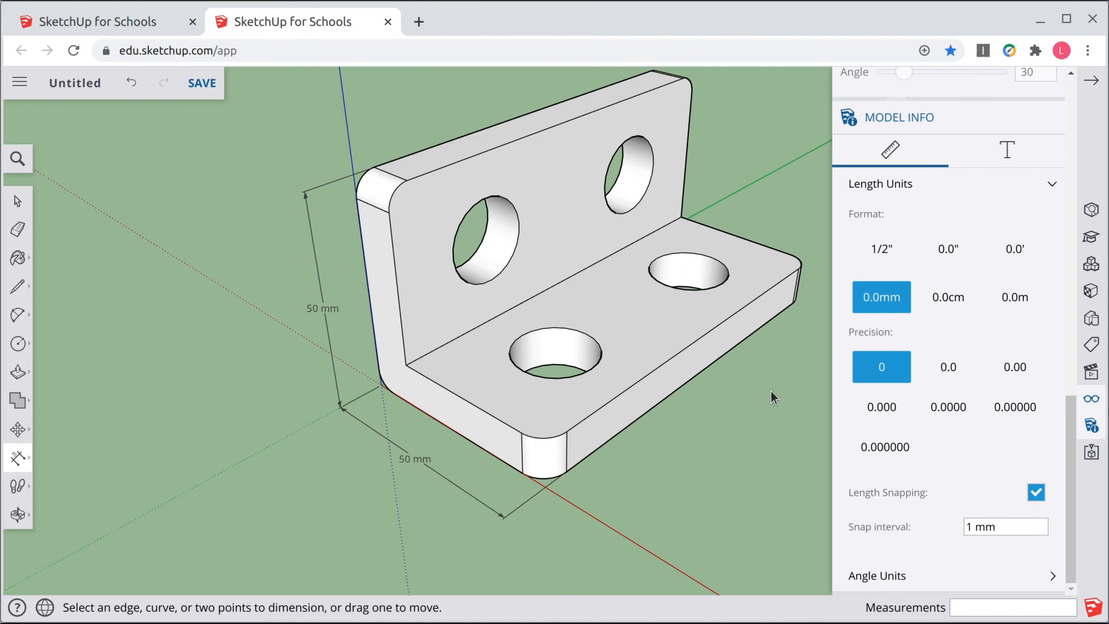
# Step: Close the Model Info panel and dimension the bracket's width along the base's front bottom edge
pyautogui.click(1091, 80)
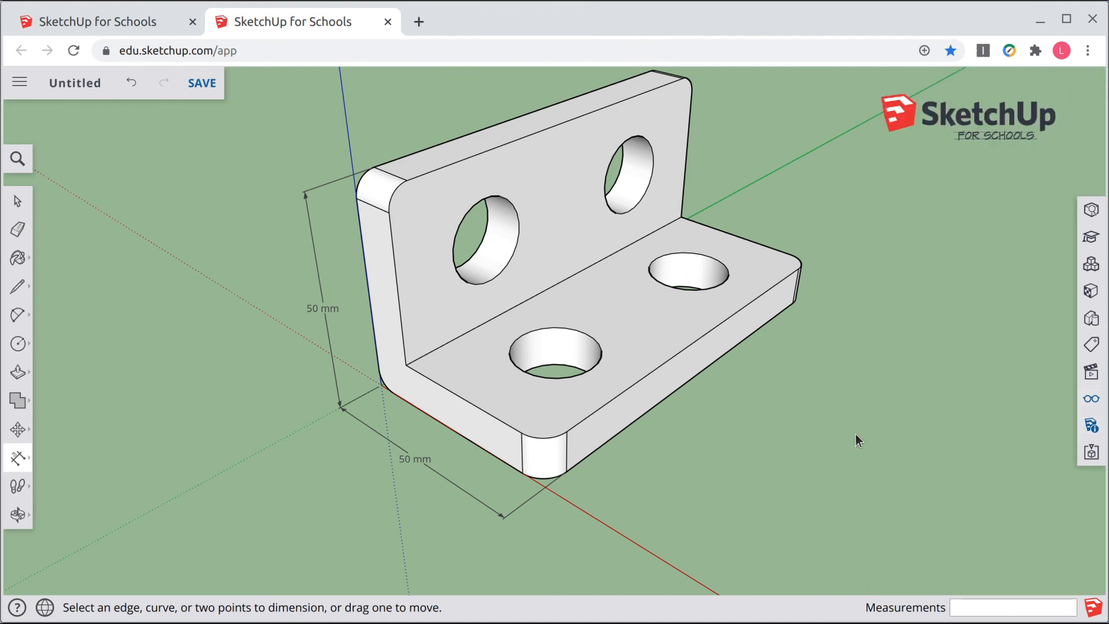
pyautogui.moveTo(854, 435); pyautogui.dragTo(599, 393, button='middle')
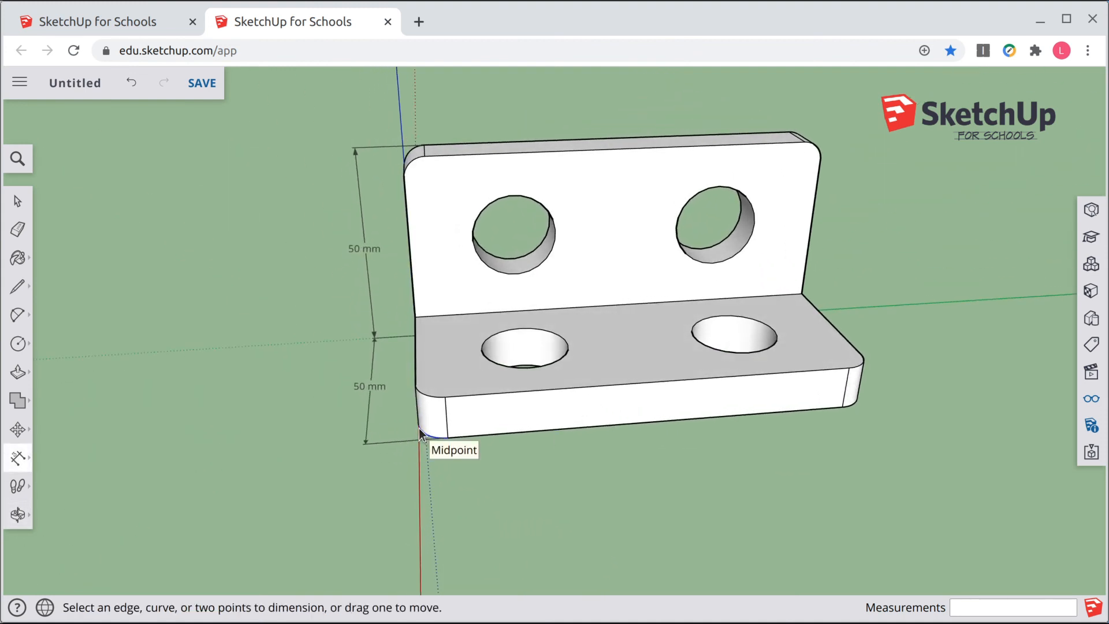
pyautogui.scroll(2, 416, 428)
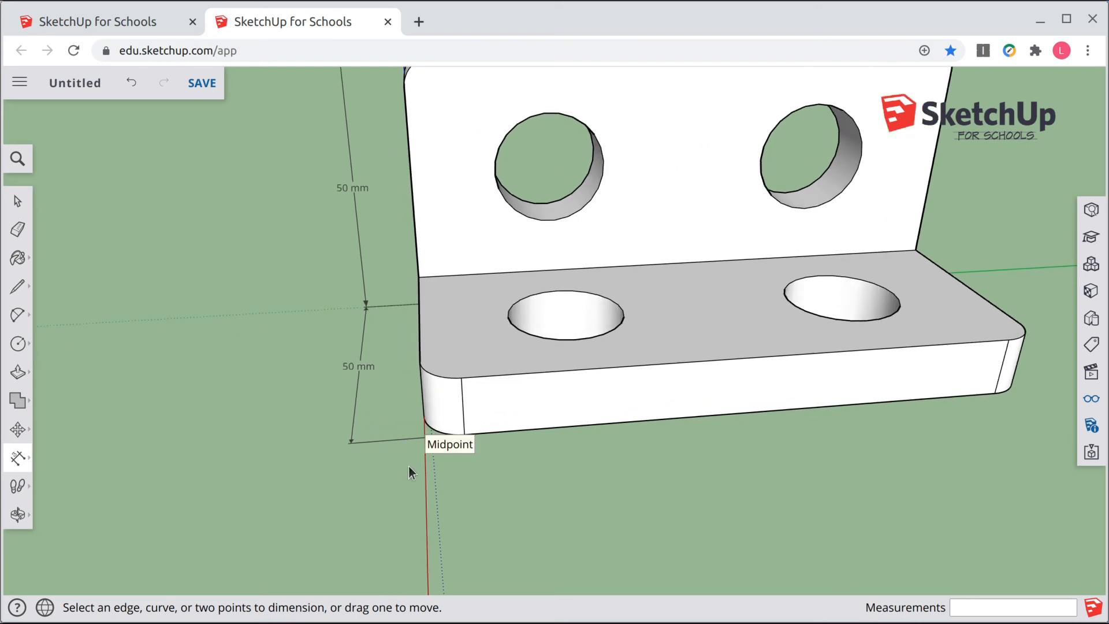
pyautogui.moveTo(339, 445); pyautogui.dragTo(482, 470, button='middle')
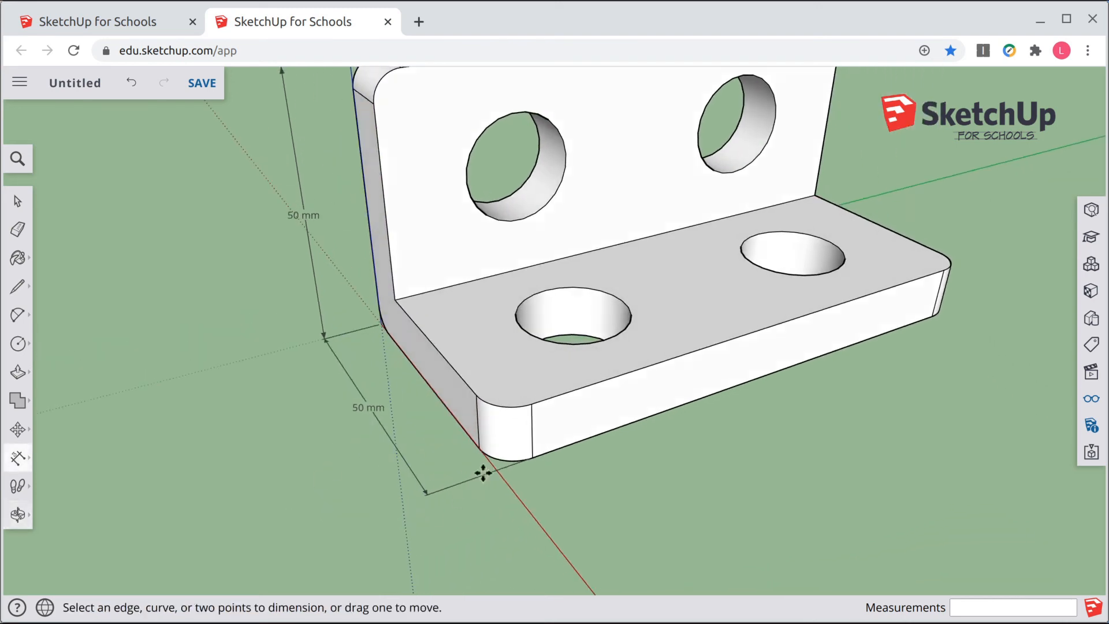
pyautogui.click(510, 457)
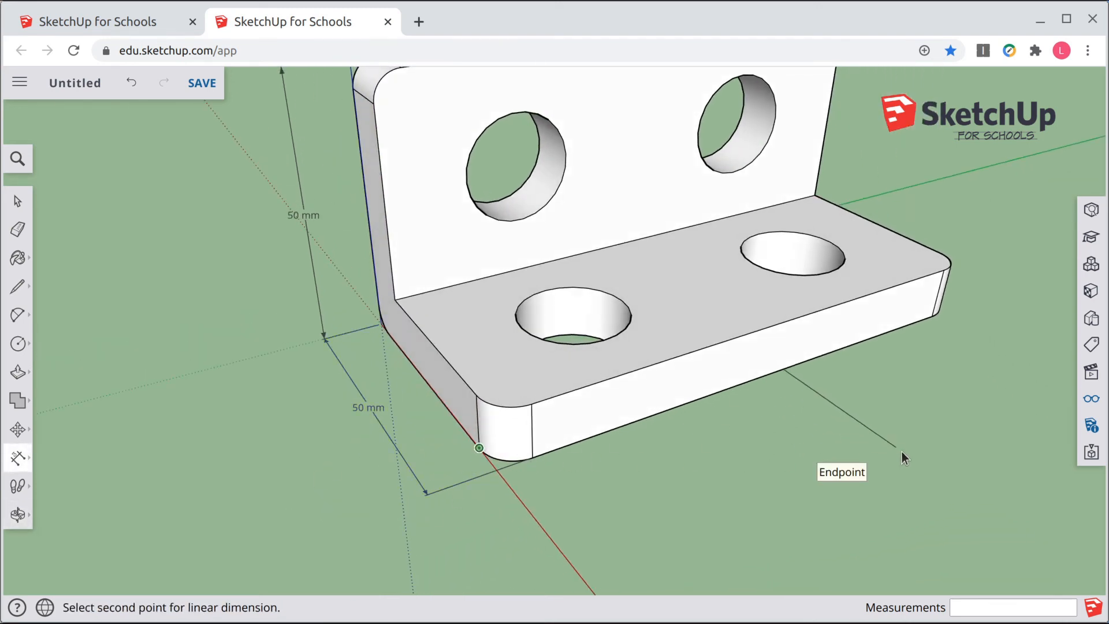
pyautogui.moveTo(902, 451); pyautogui.dragTo(546, 433, button='middle')
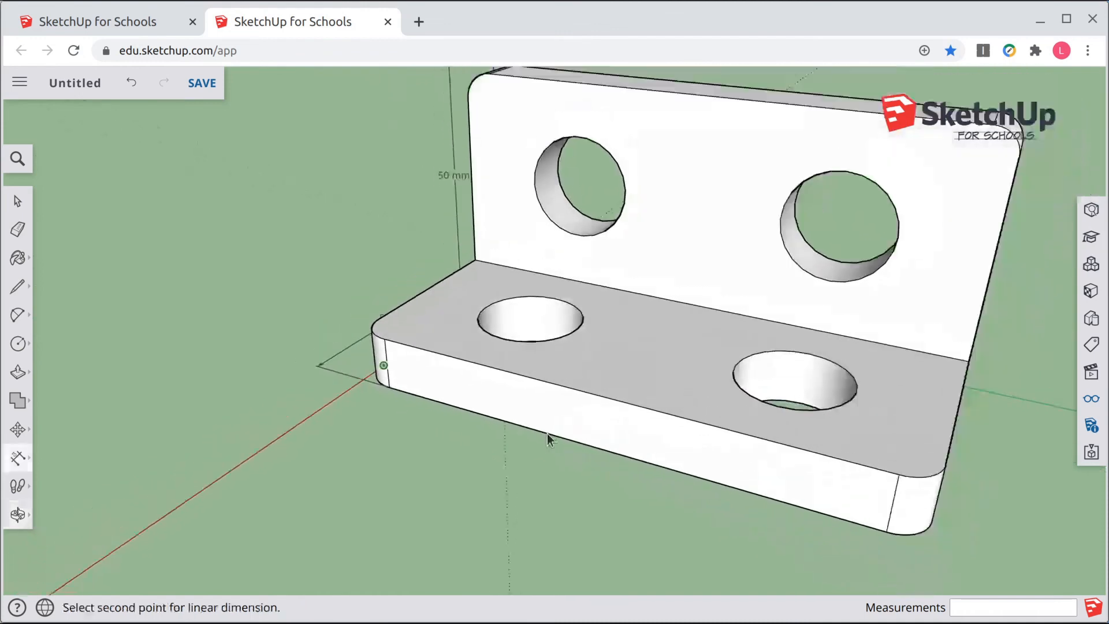
pyautogui.click(934, 522)
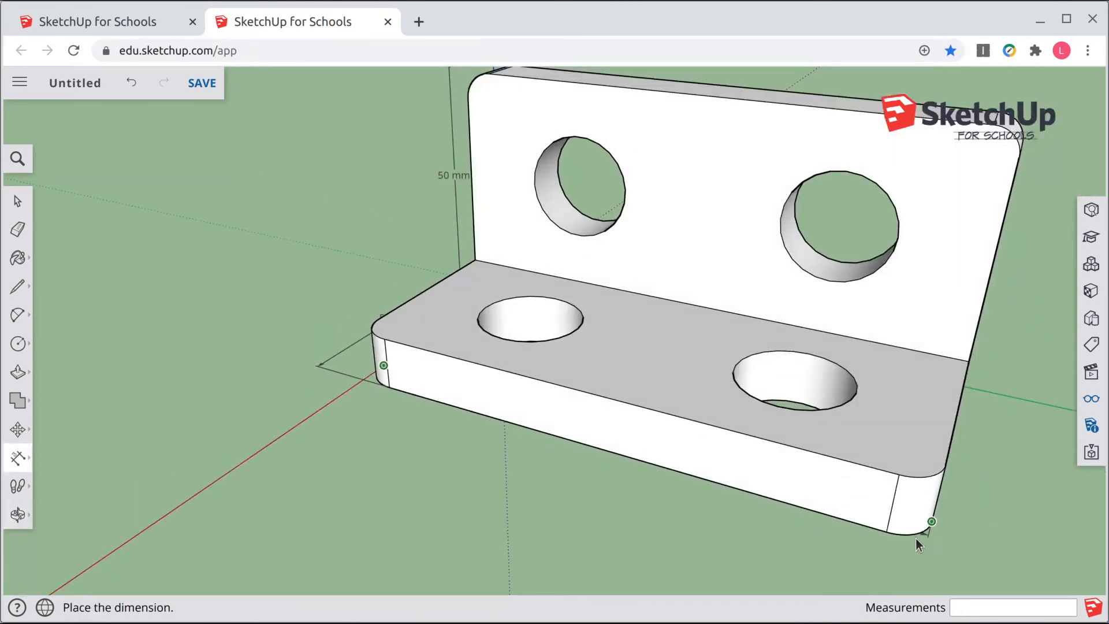
pyautogui.click(879, 573)
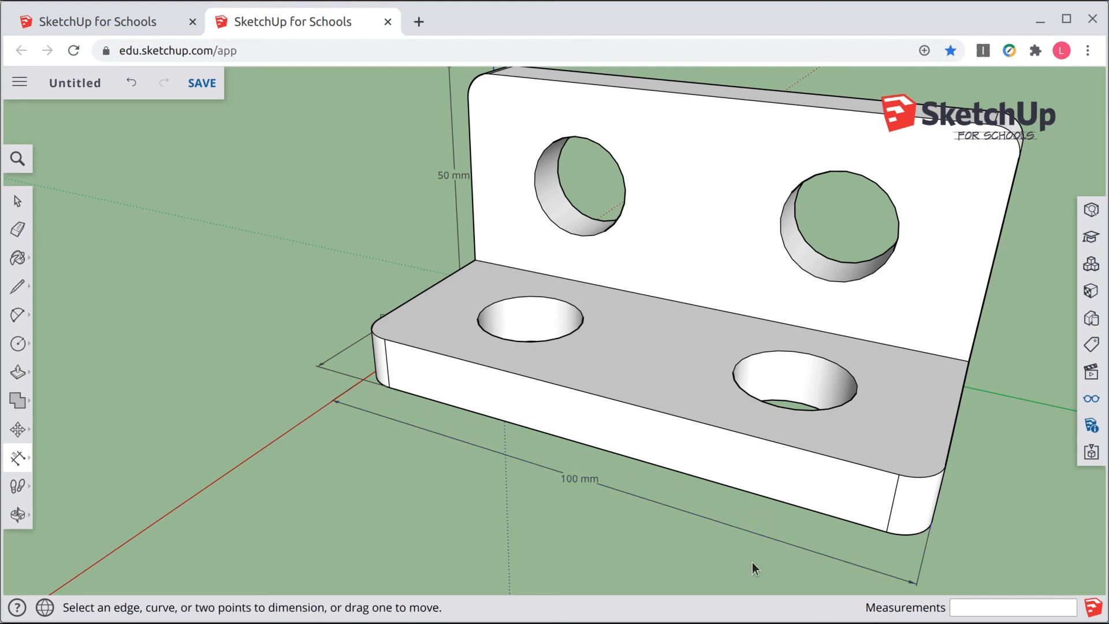
# Step: Dimension the wall's thickness across its top edge between the two top corners
pyautogui.moveTo(356, 376); pyautogui.dragTo(814, 385, button='middle')
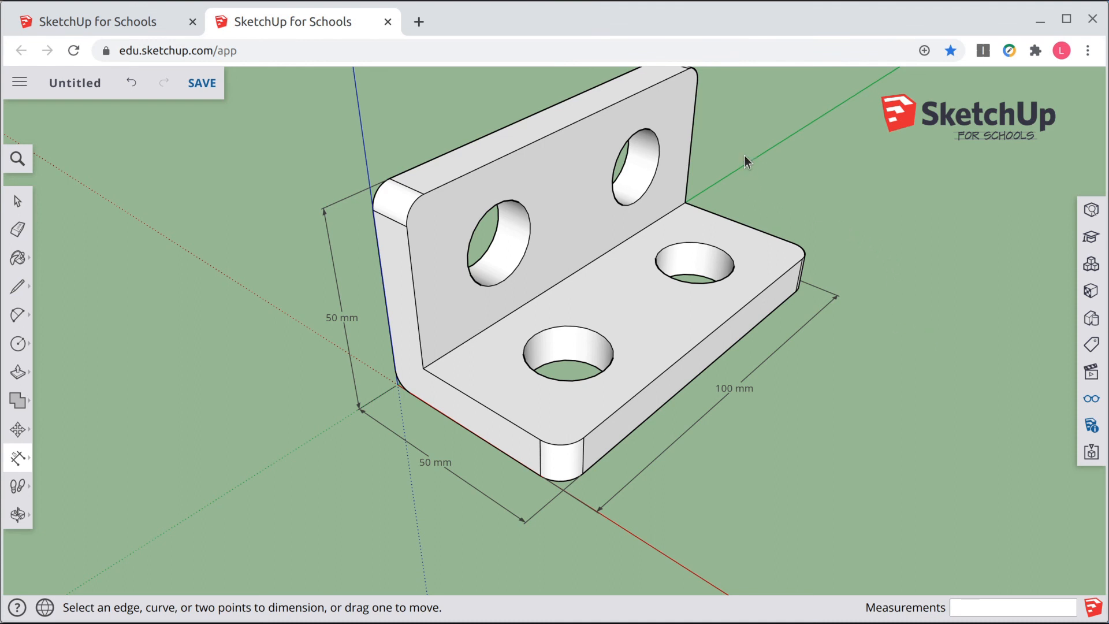
pyautogui.scroll(-1, 711, 156)
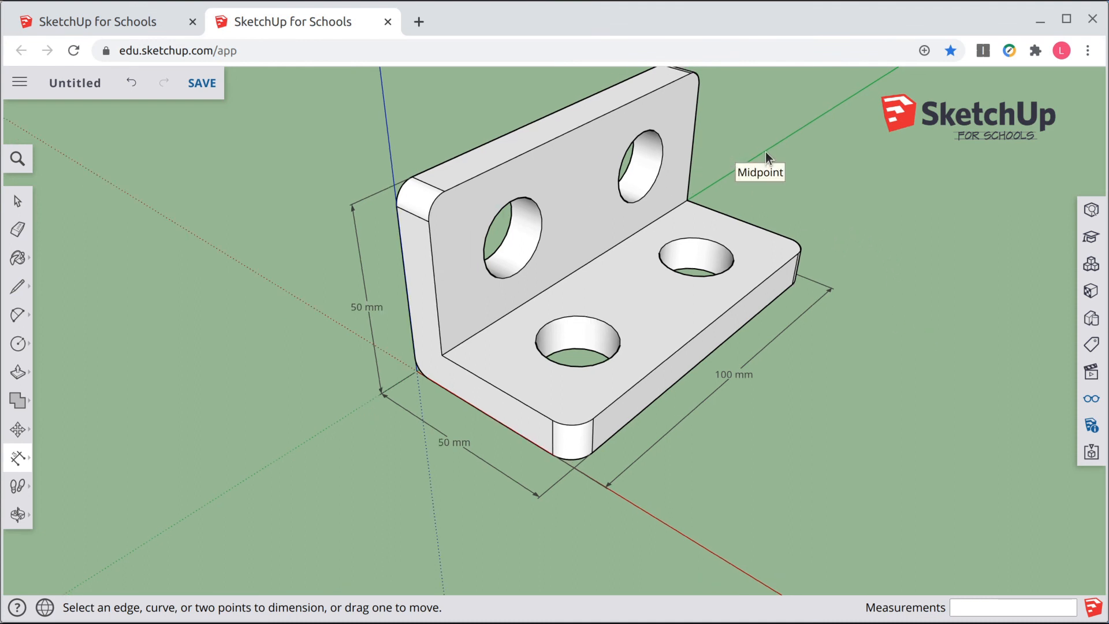
pyautogui.moveTo(766, 153); pyautogui.dragTo(626, 195, button='middle')
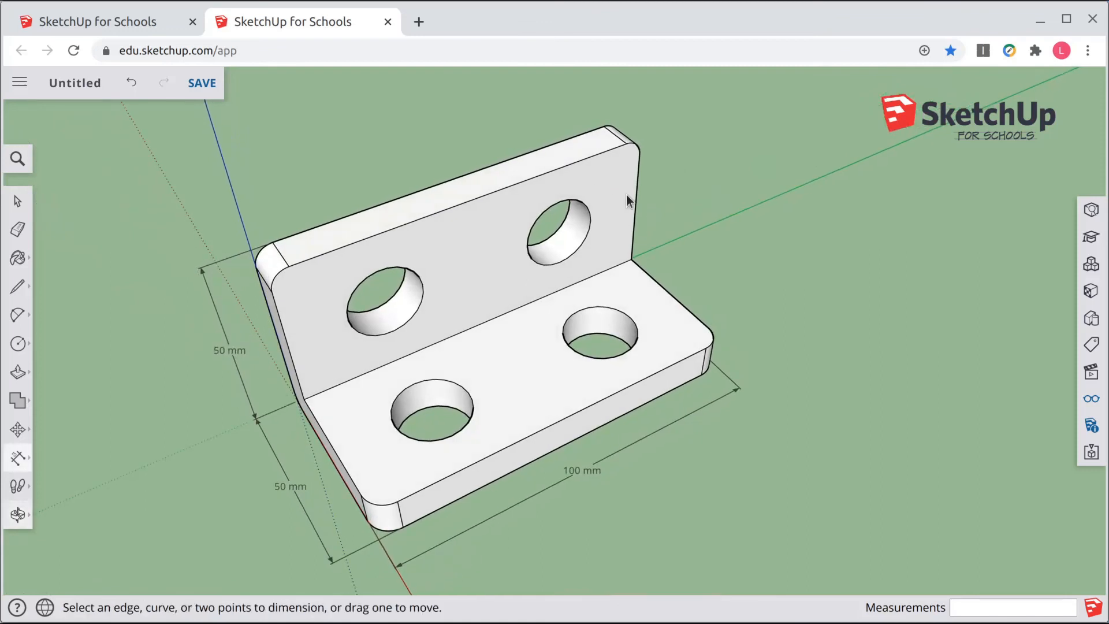
pyautogui.click(603, 125)
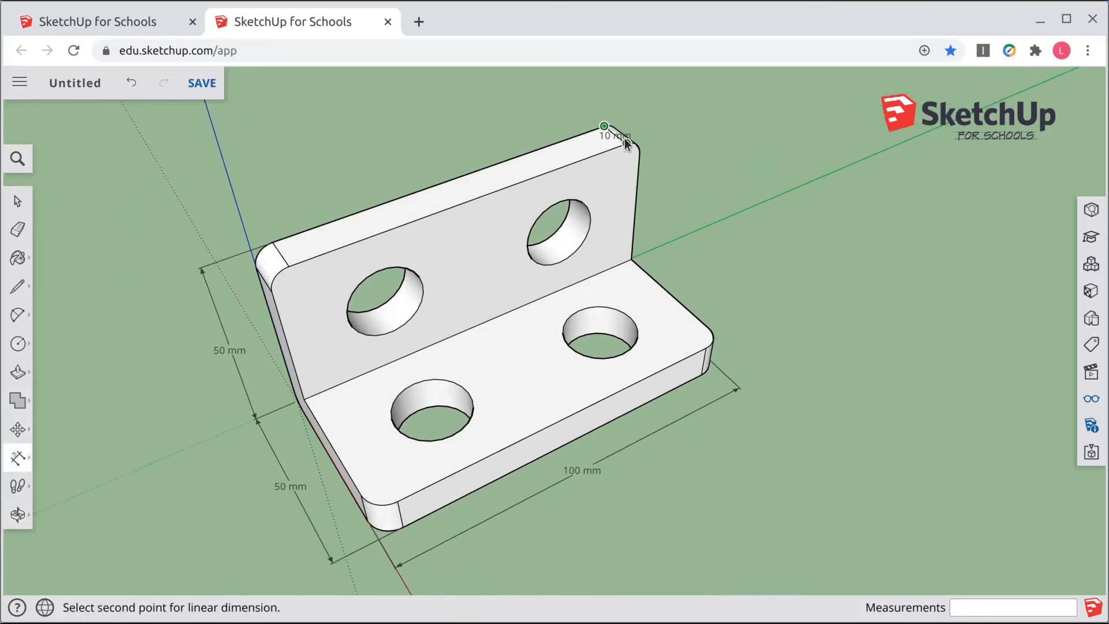
pyautogui.click(627, 143)
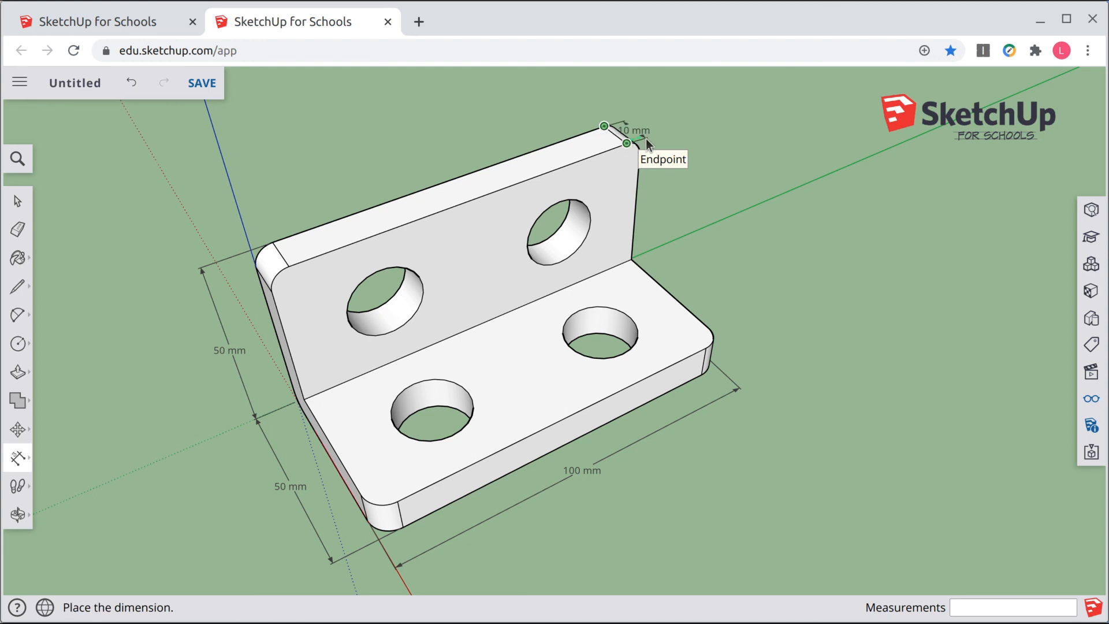
pyautogui.click(673, 121)
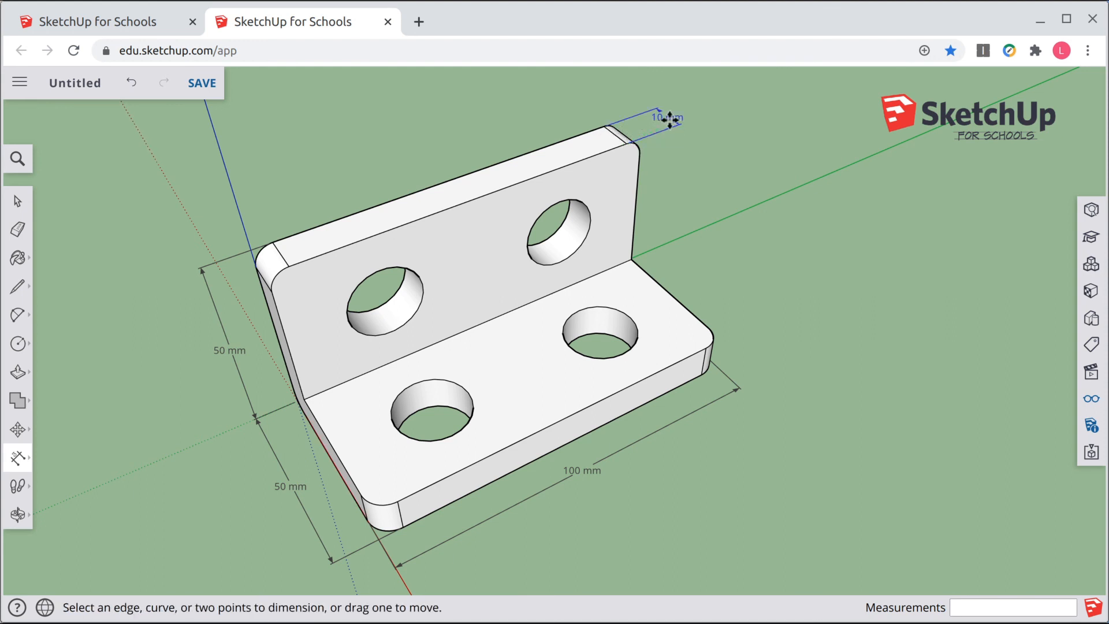
pyautogui.moveTo(806, 416); pyautogui.dragTo(942, 336, button='middle')
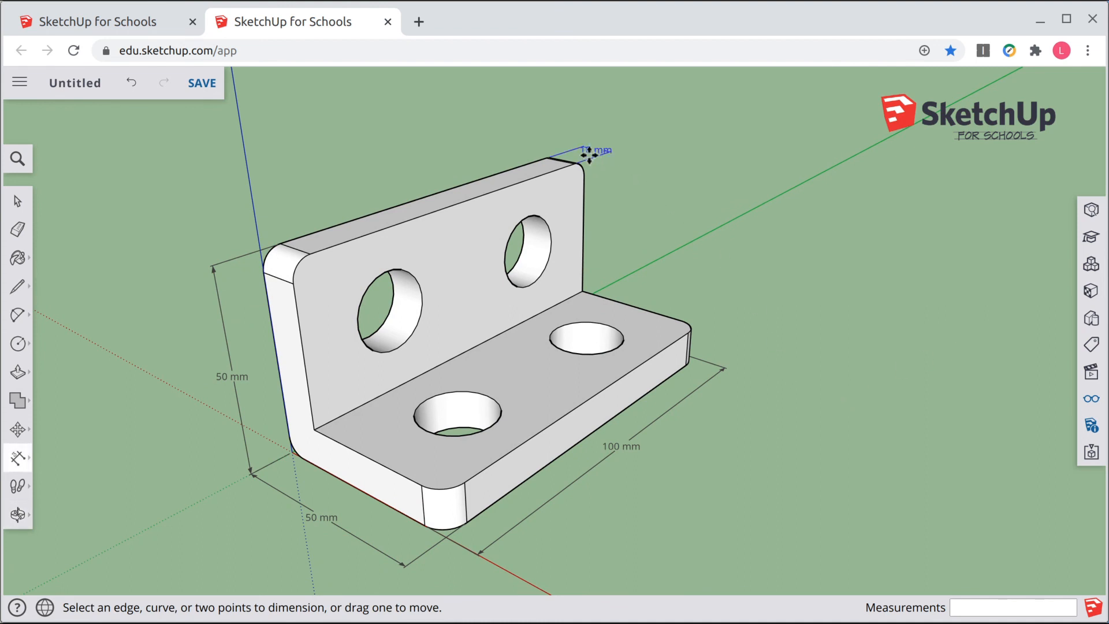
# Step: Set the thickness dimension's text position to Outside End
pyautogui.click(17, 200)
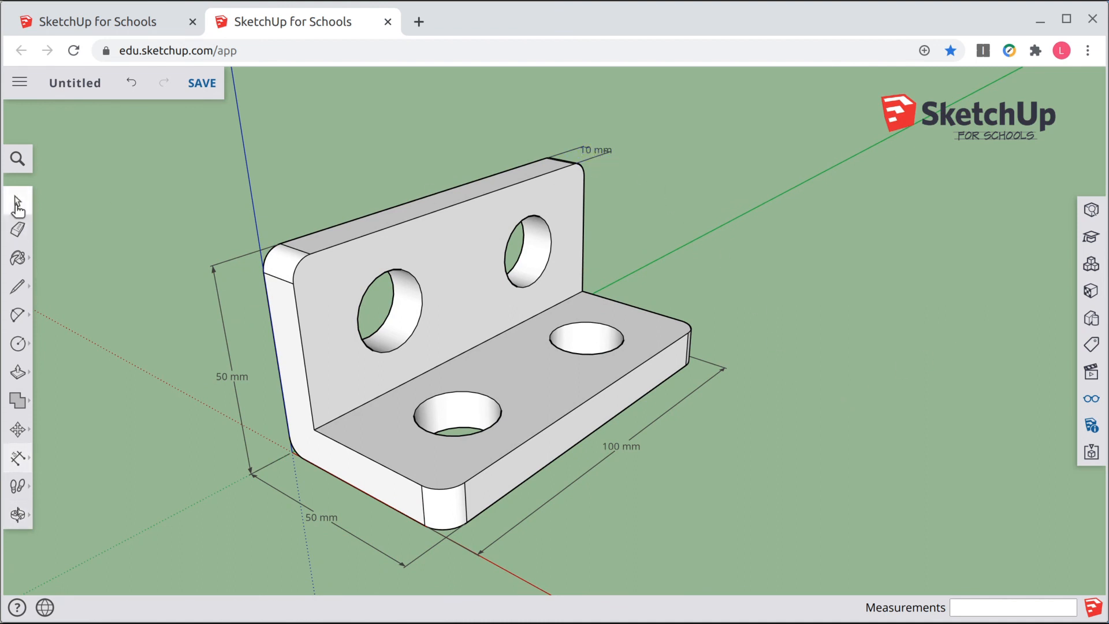
pyautogui.rightClick(598, 152)
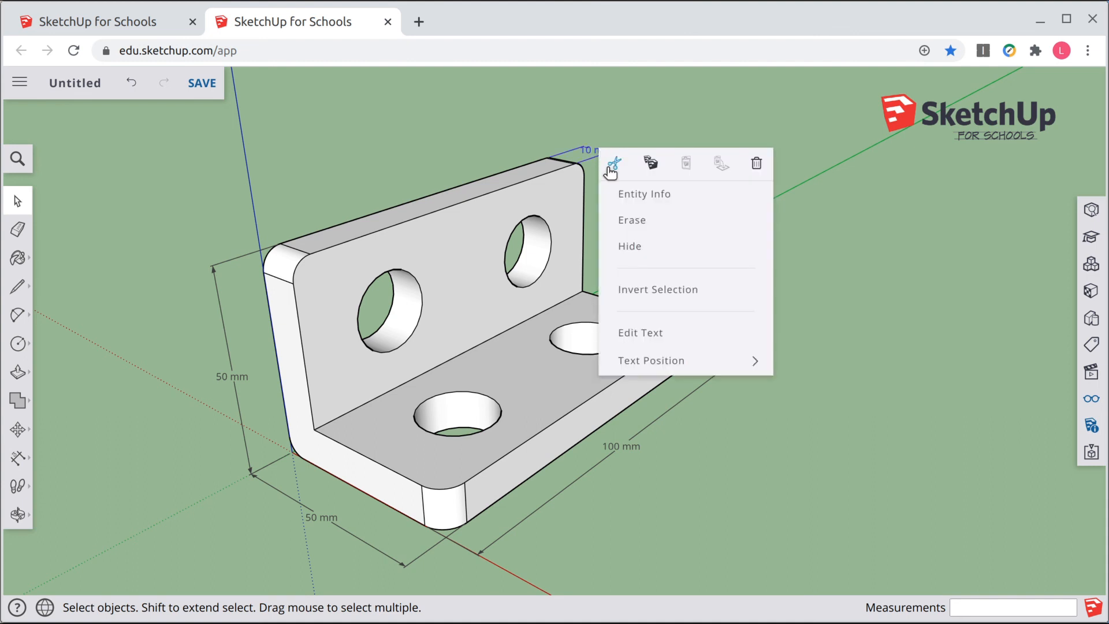
pyautogui.moveTo(761, 361)
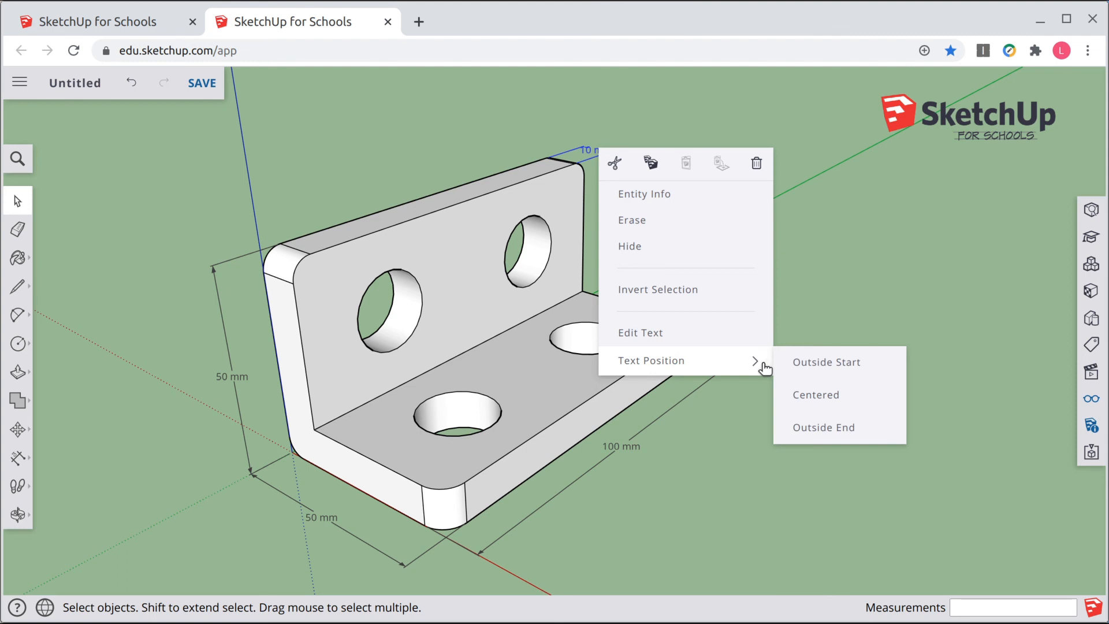
pyautogui.click(825, 428)
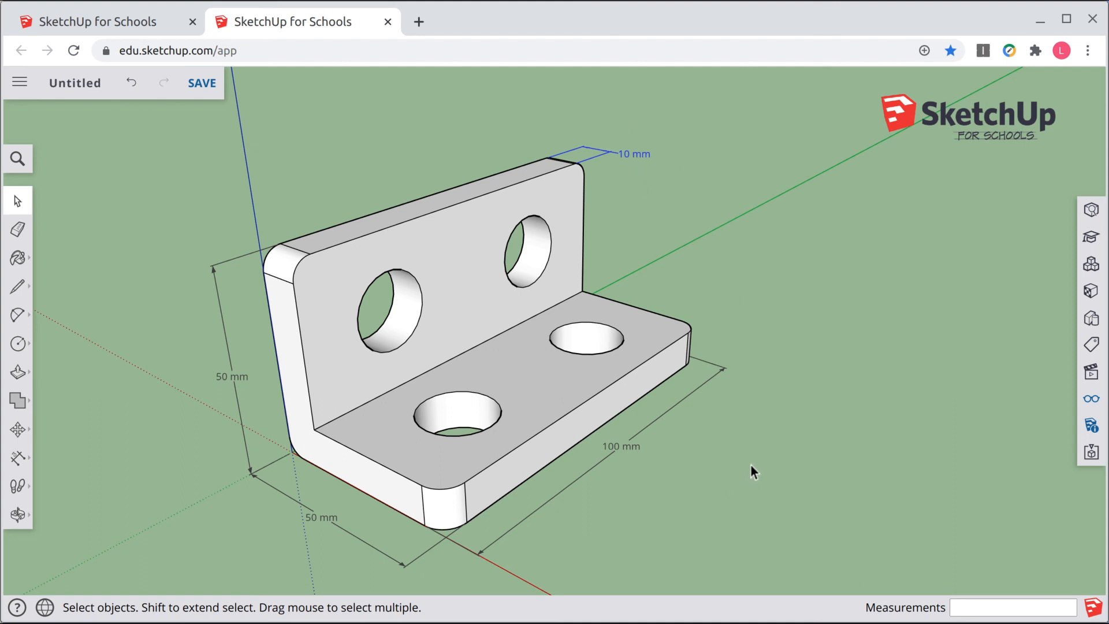
# Step: Turn off the display of the axes in the view settings
pyautogui.scroll(-1, 723, 466)
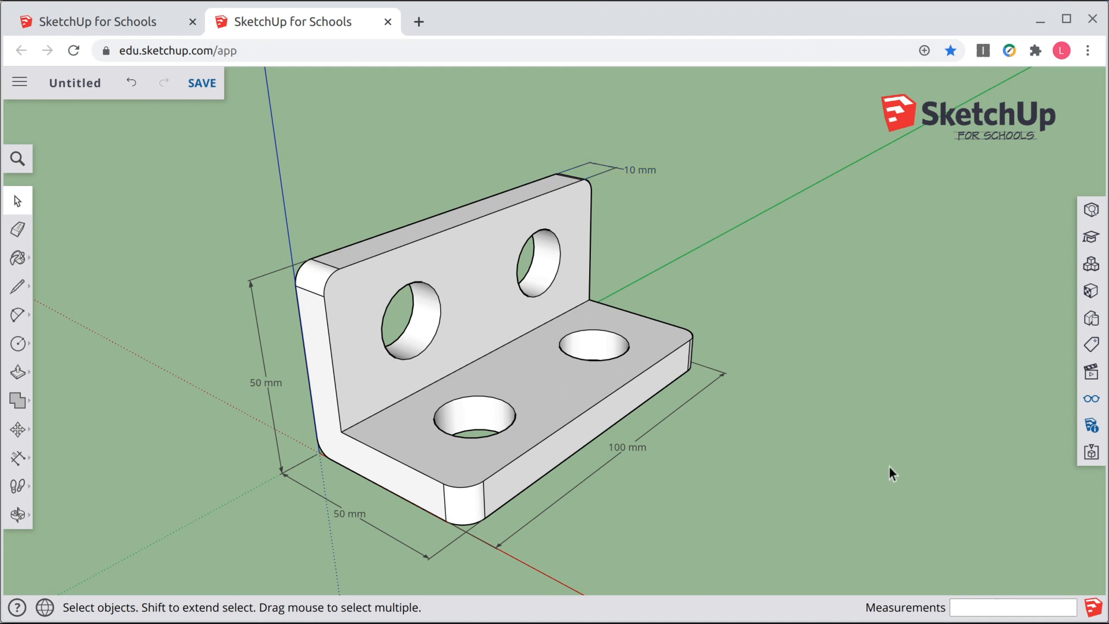
pyautogui.click(1091, 400)
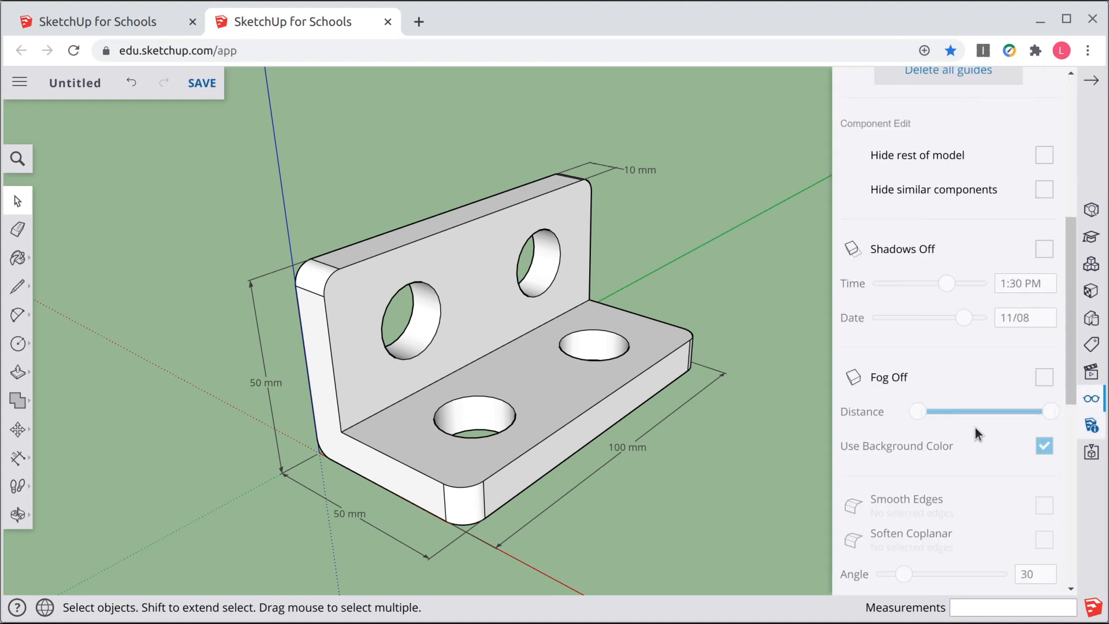
pyautogui.scroll(5, 968, 397)
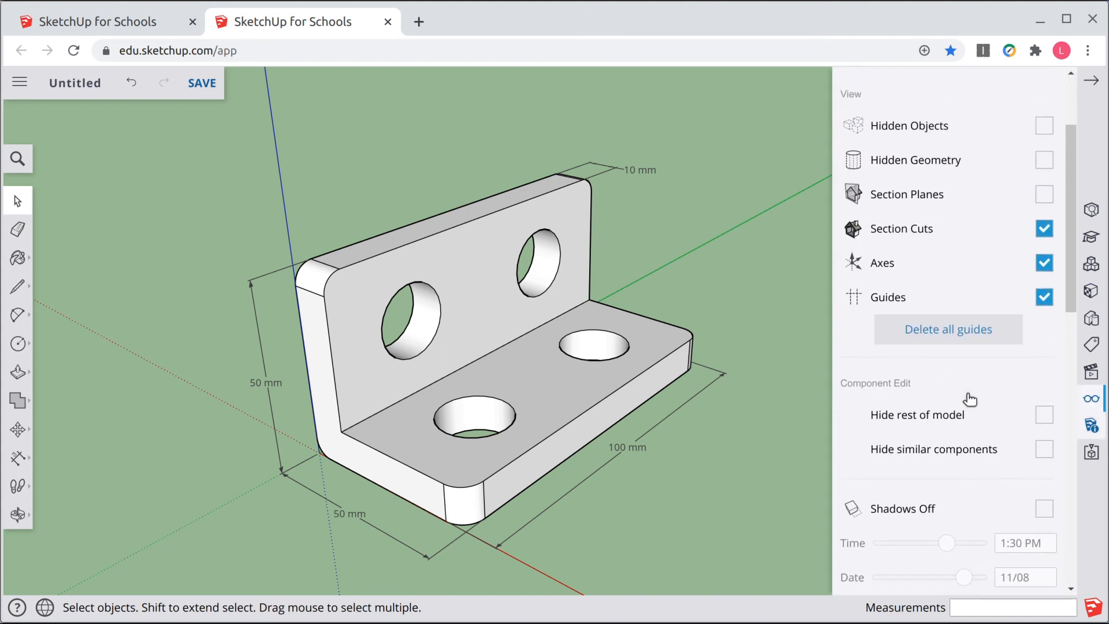
pyautogui.click(1044, 263)
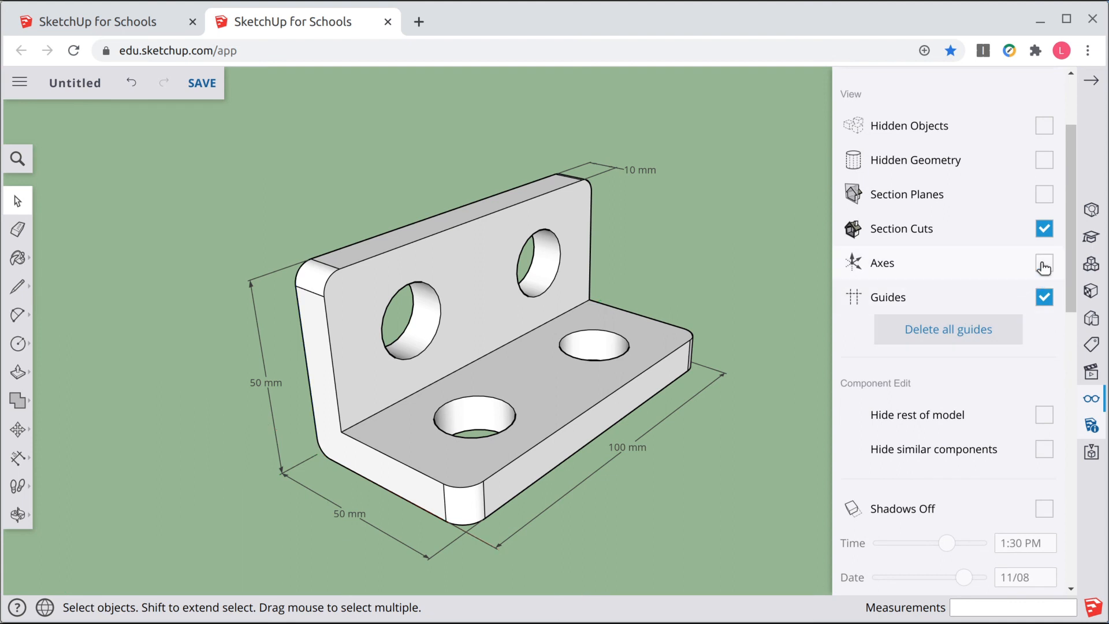